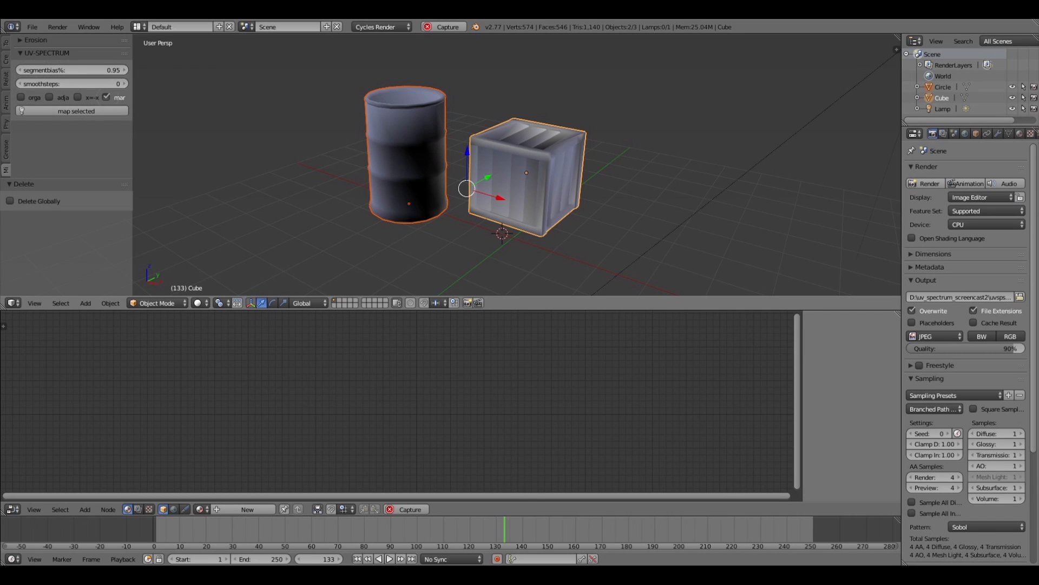
Generate the UV-Spectrum maps for the barrel and crate, and display the crate's mesh data with its vertex groups and UV maps.
click(66, 111)
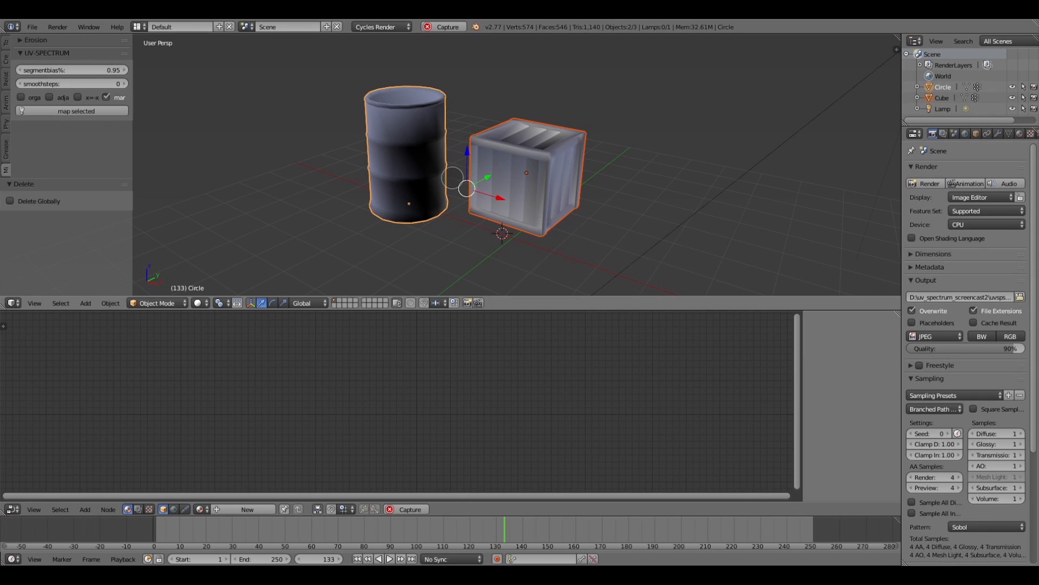
right_click(523, 162)
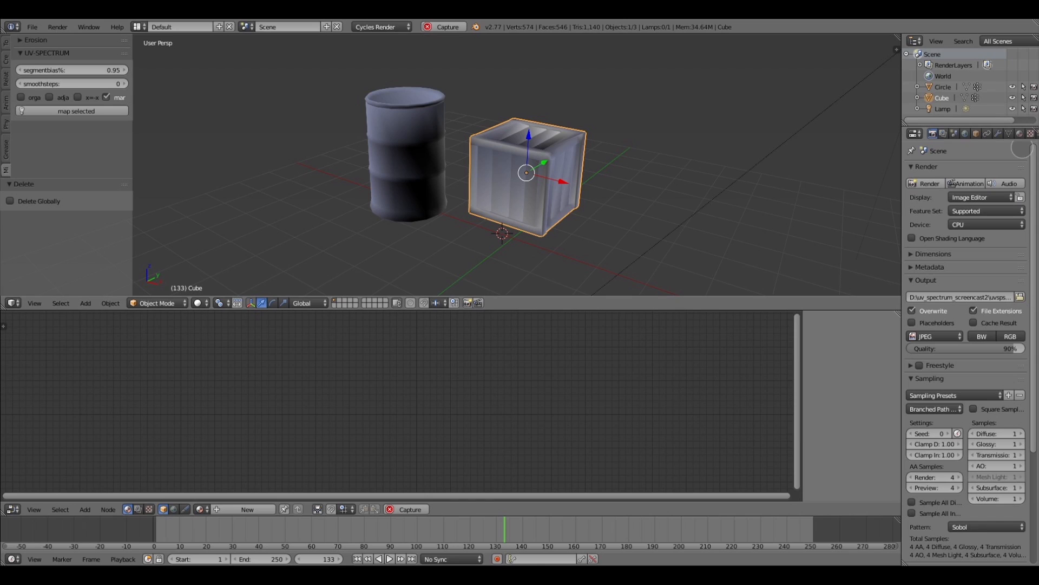
click(1009, 134)
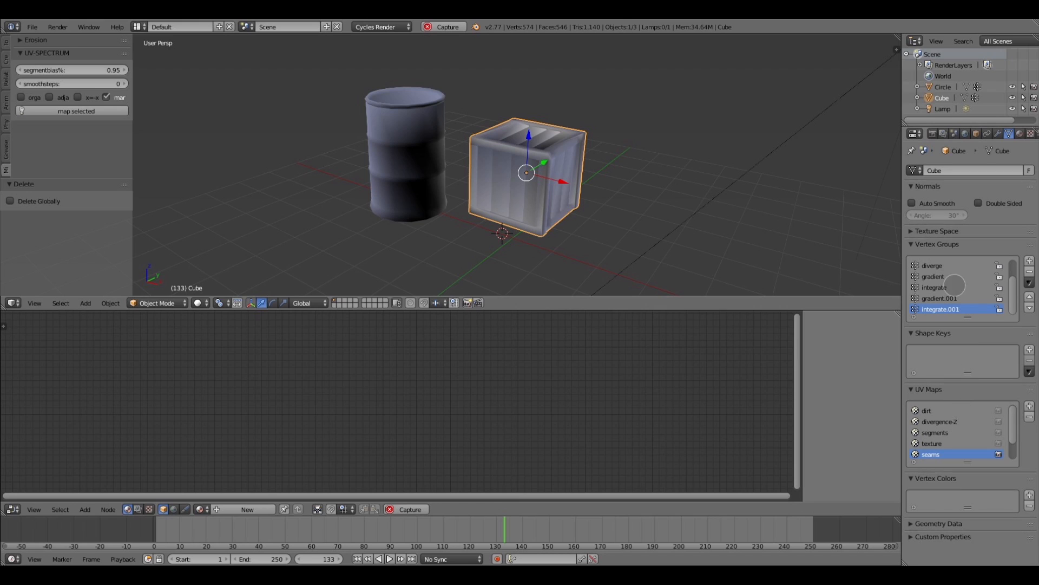
mouse_move(1012, 420)
mouse_down()
mouse_move(1012, 436)
mouse_move(1016, 423)
mouse_up()
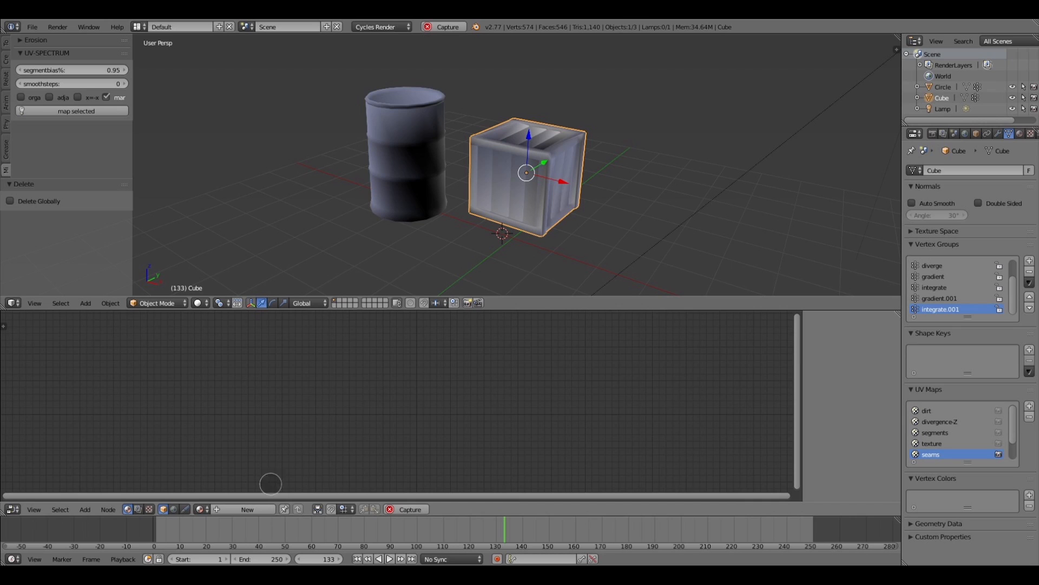
Create a new material for the crate and position its Diffuse BSDF node beside the Material Output.
click(244, 509)
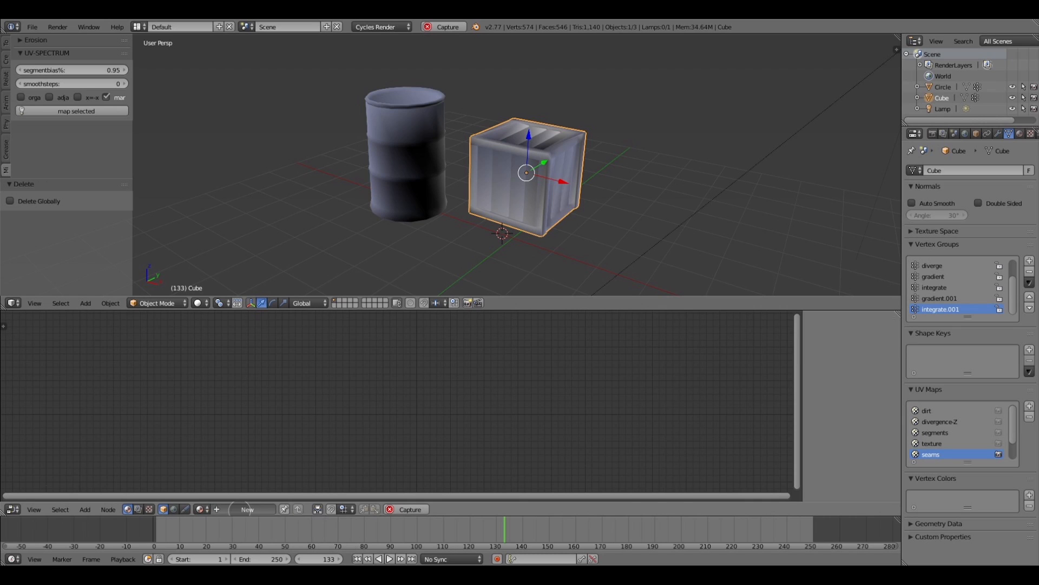
middle_drag(501, 386, 492, 422)
drag(432, 363, 468, 366)
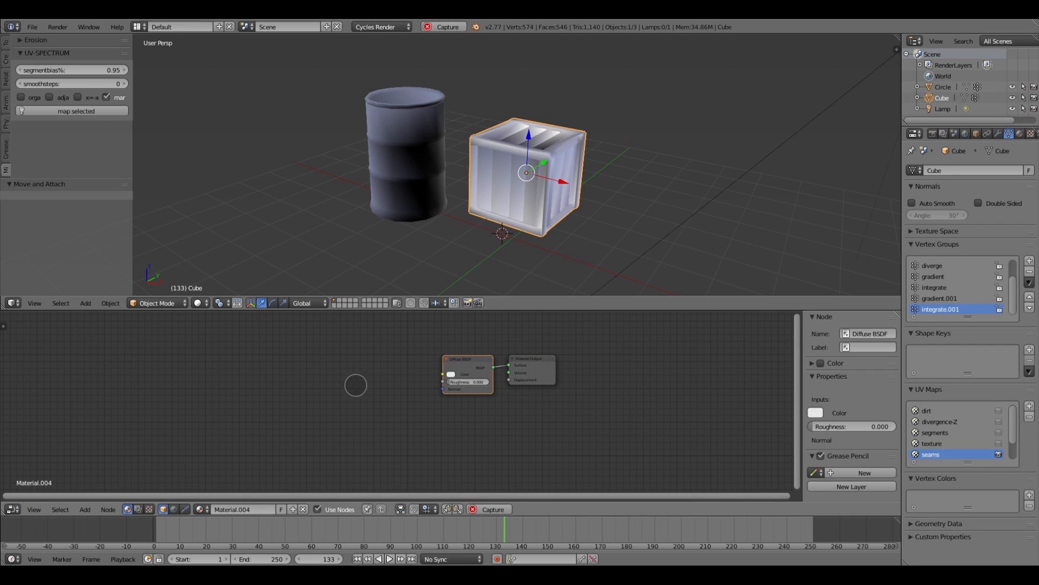
Add a ColorRamp node before the Diffuse BSDF and connect its Color output to the shader's Color input.
key(shift+a)
mouse_move(325, 381)
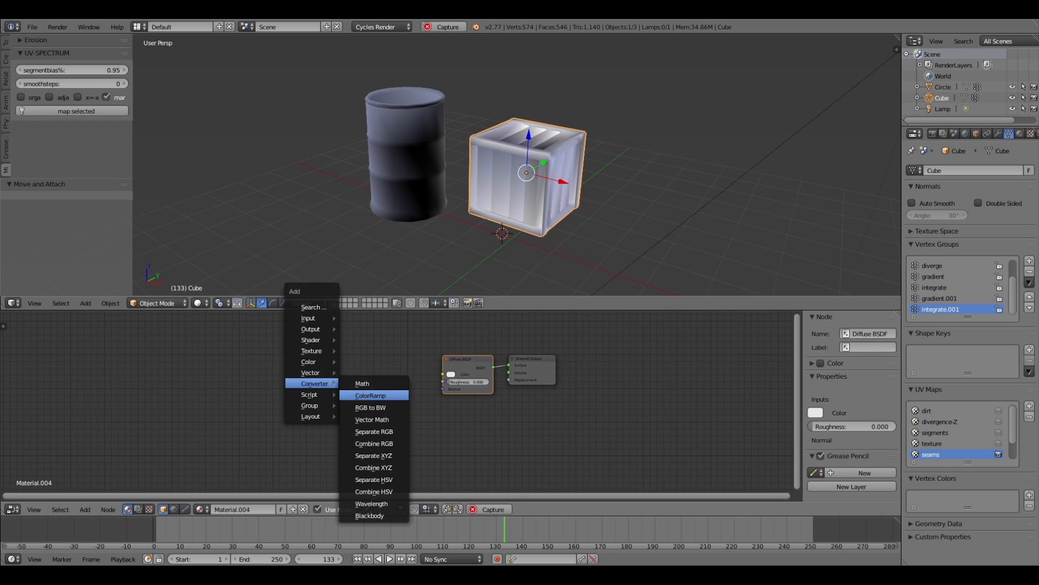
click(375, 395)
click(321, 348)
drag(402, 360, 442, 373)
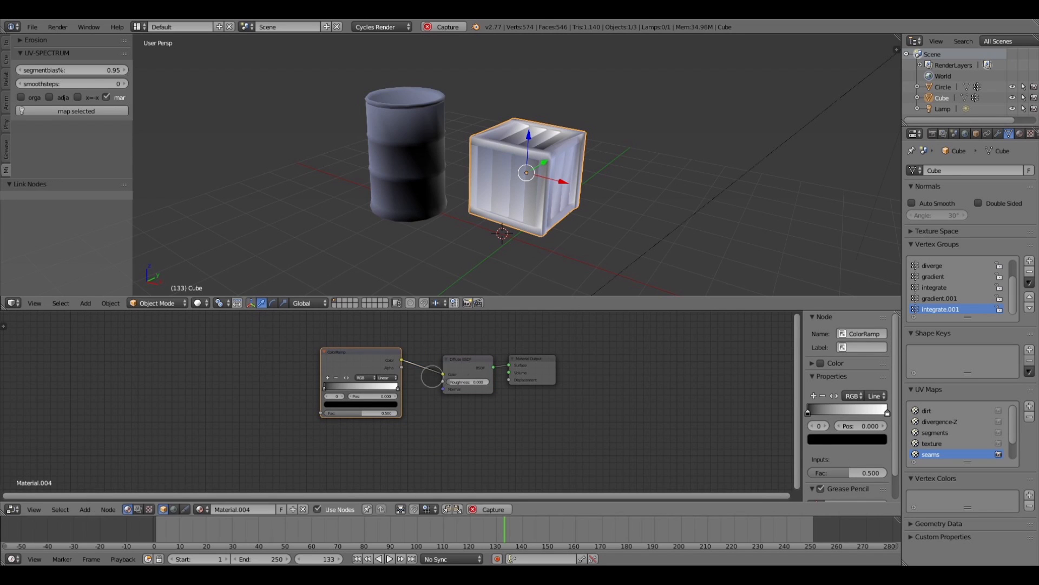
Add a UV Map node using the dirt map, connect it to the ColorRamp's Fac input, and leave space between them.
key(shift+a)
mouse_move(249, 371)
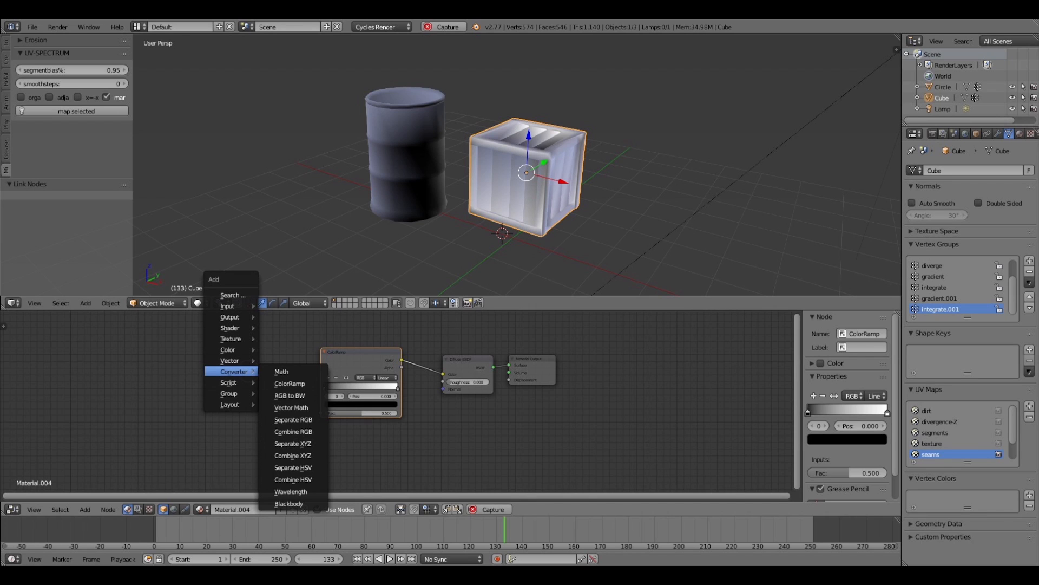
mouse_move(232, 306)
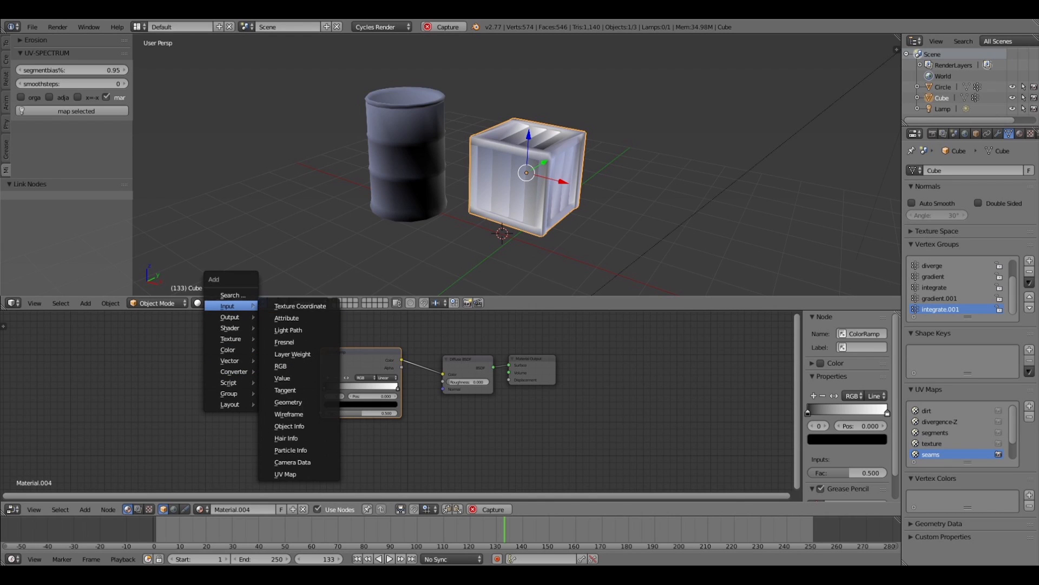
click(285, 474)
click(284, 393)
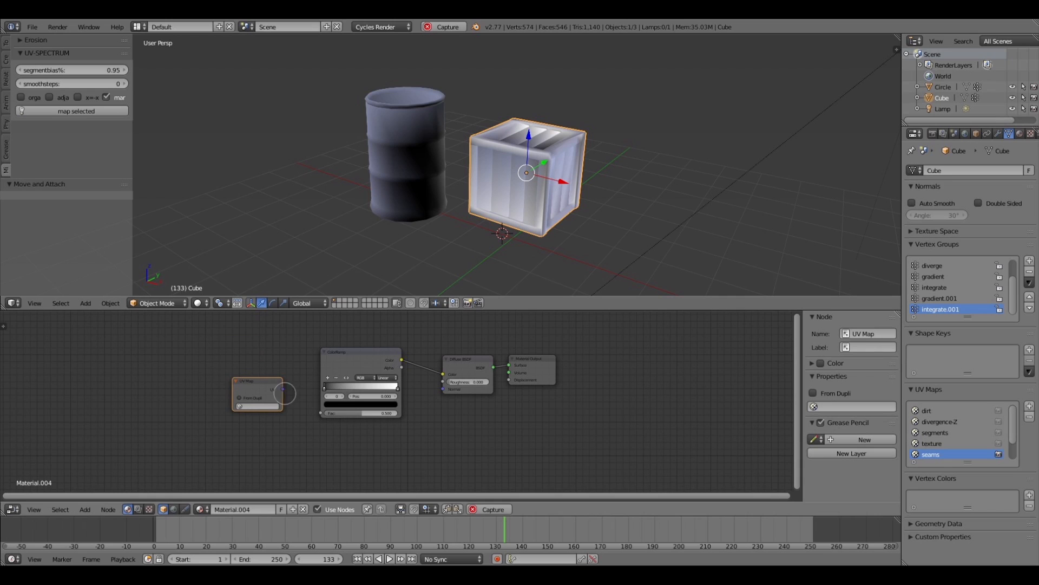
drag(283, 389, 321, 413)
click(259, 406)
click(250, 417)
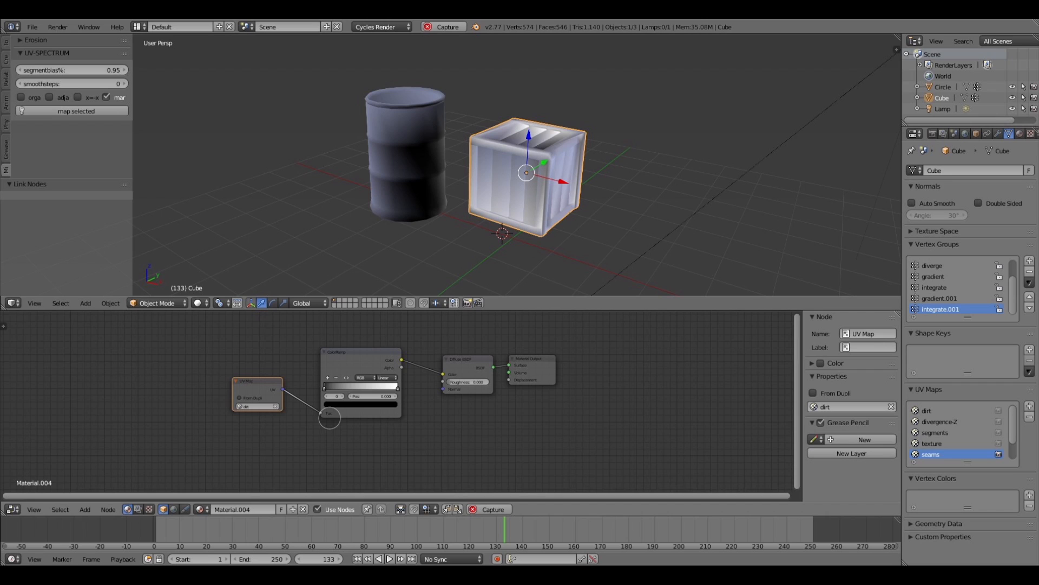
drag(268, 394, 227, 386)
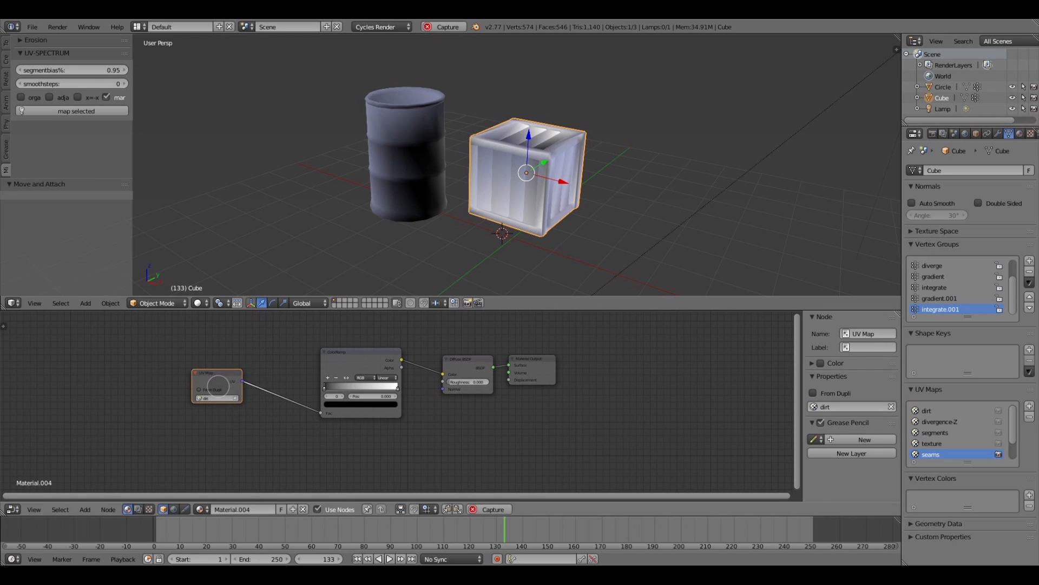
Insert a Separate XYZ node between the UV Map and ColorRamp nodes, with its X output feeding the ramp's Fac input.
key(shift+a)
mouse_move(249, 405)
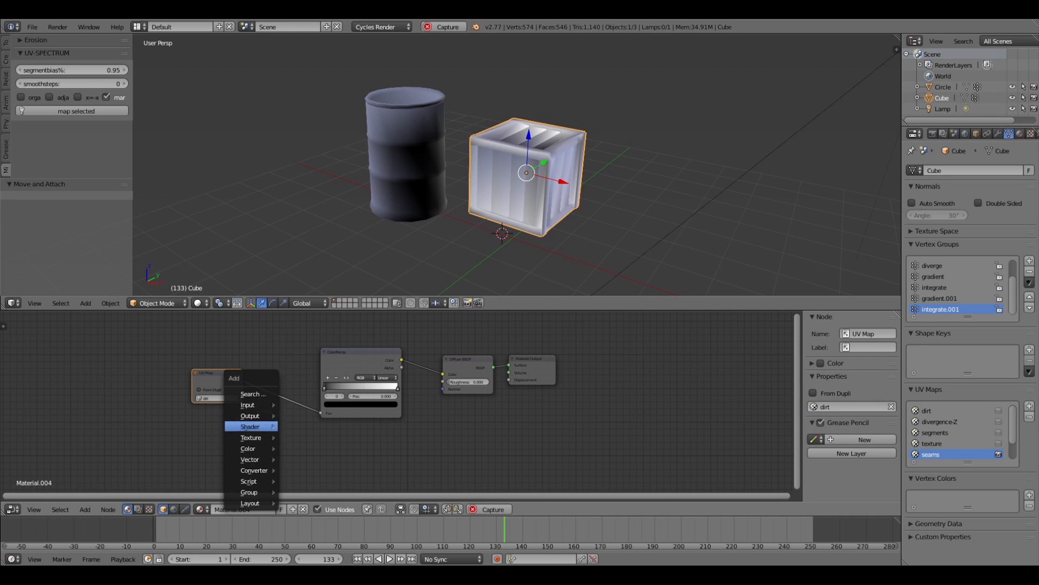
mouse_move(251, 437)
mouse_move(254, 470)
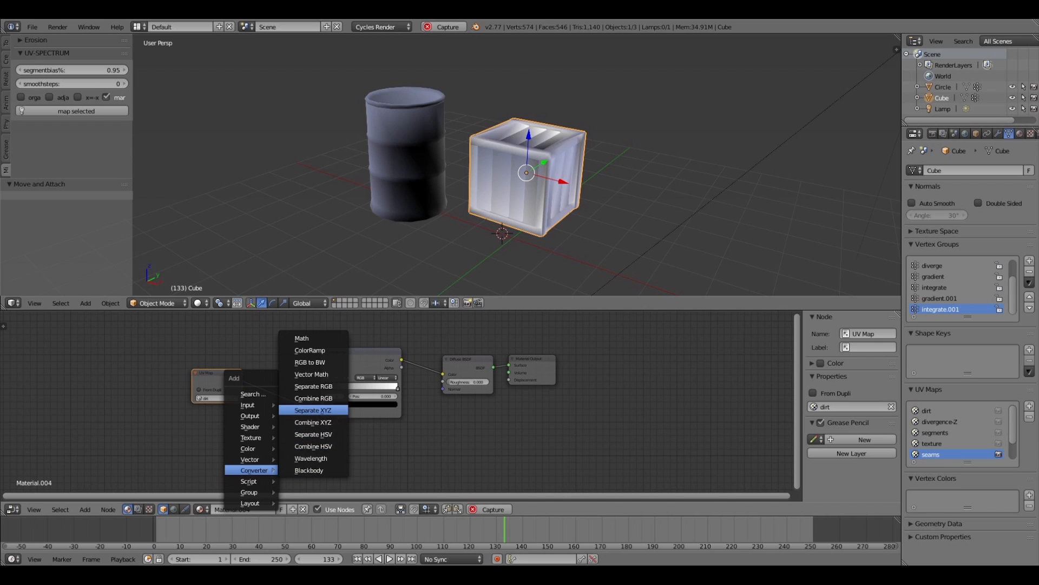
click(313, 410)
click(302, 431)
drag(300, 409, 292, 395)
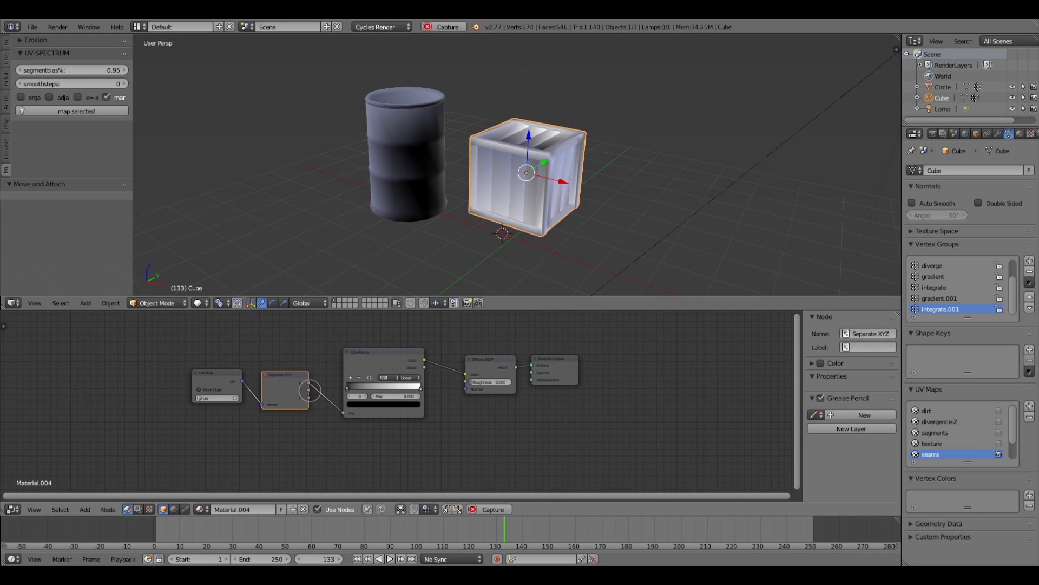
drag(309, 390, 343, 413)
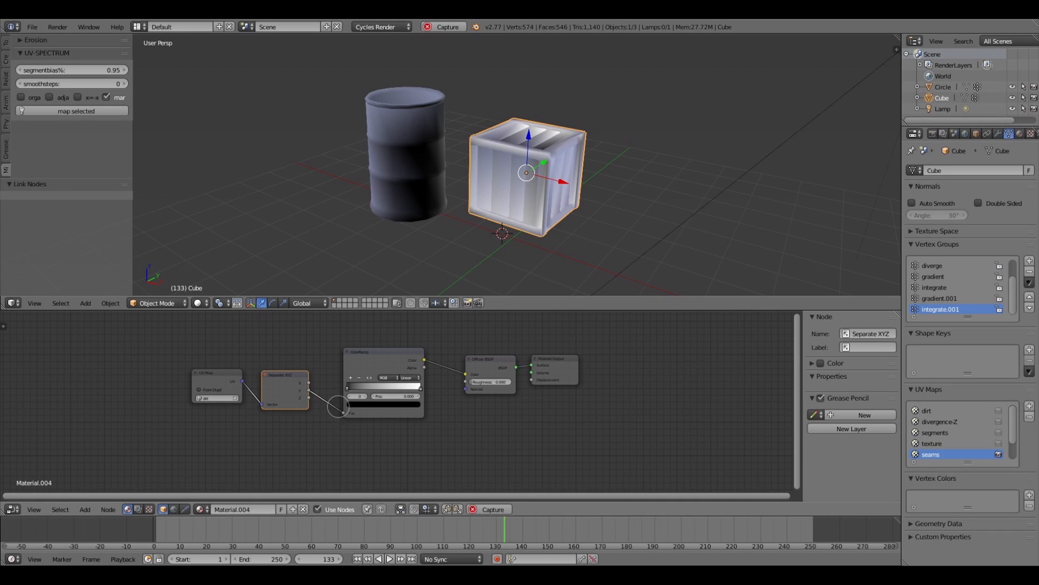
drag(309, 382, 343, 413)
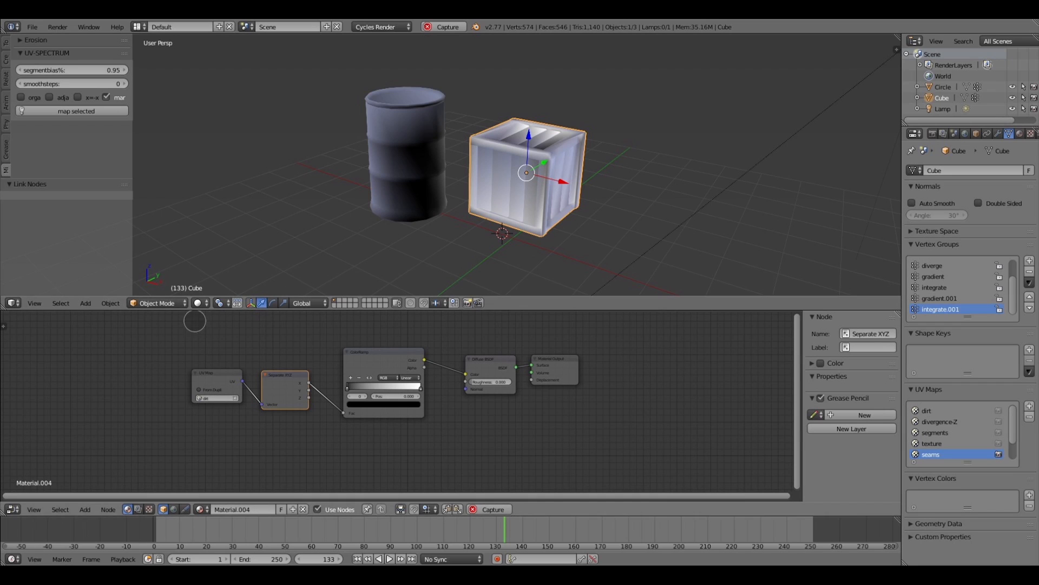
Switch the 3D view to Rendered shading to inspect the crate, and connect Separate XYZ's Y output to the ColorRamp's Fac.
click(198, 303)
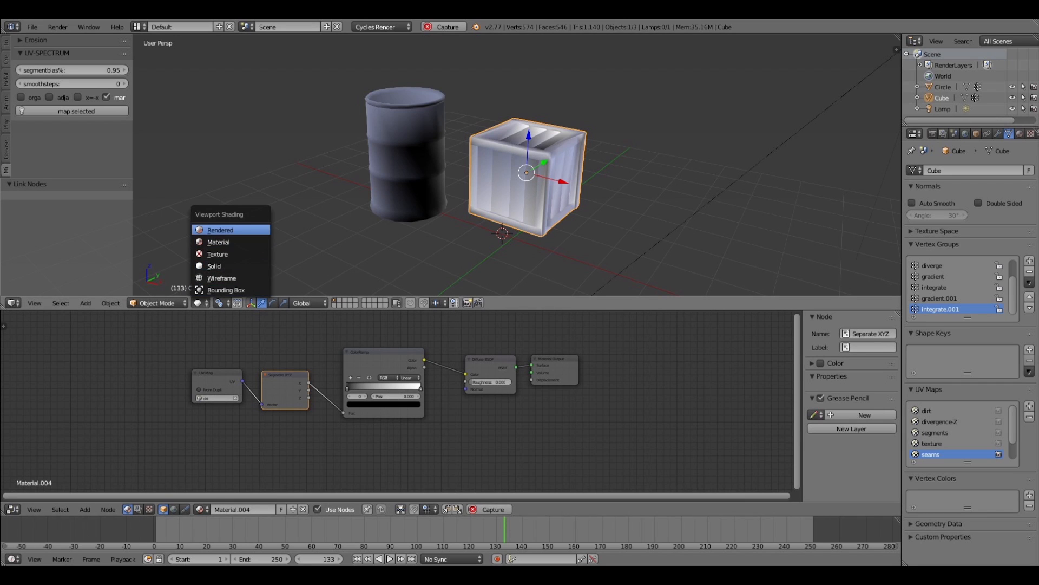
click(219, 230)
middle_drag(513, 202, 587, 192)
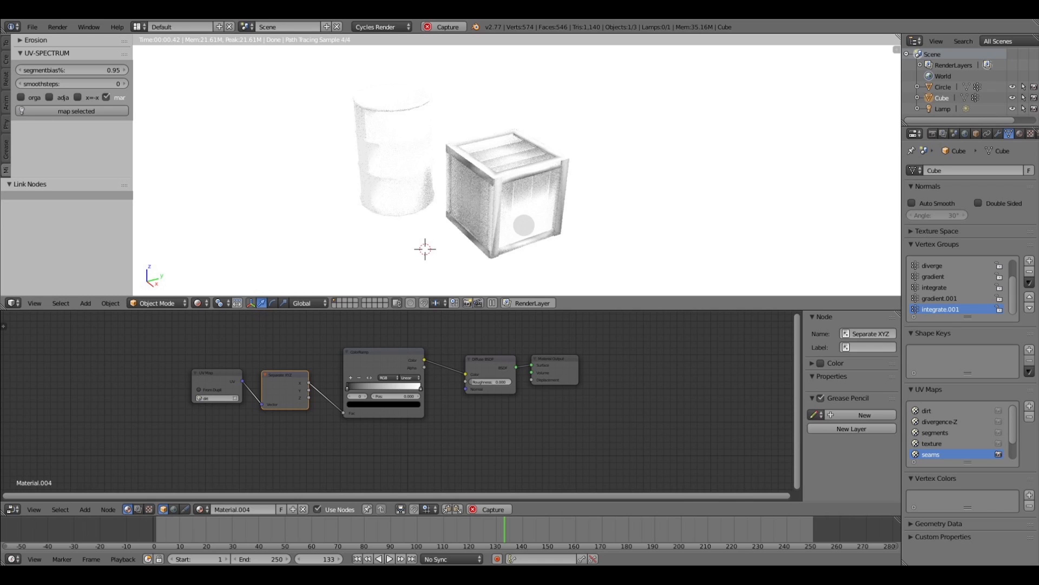
middle_drag(524, 225, 548, 223)
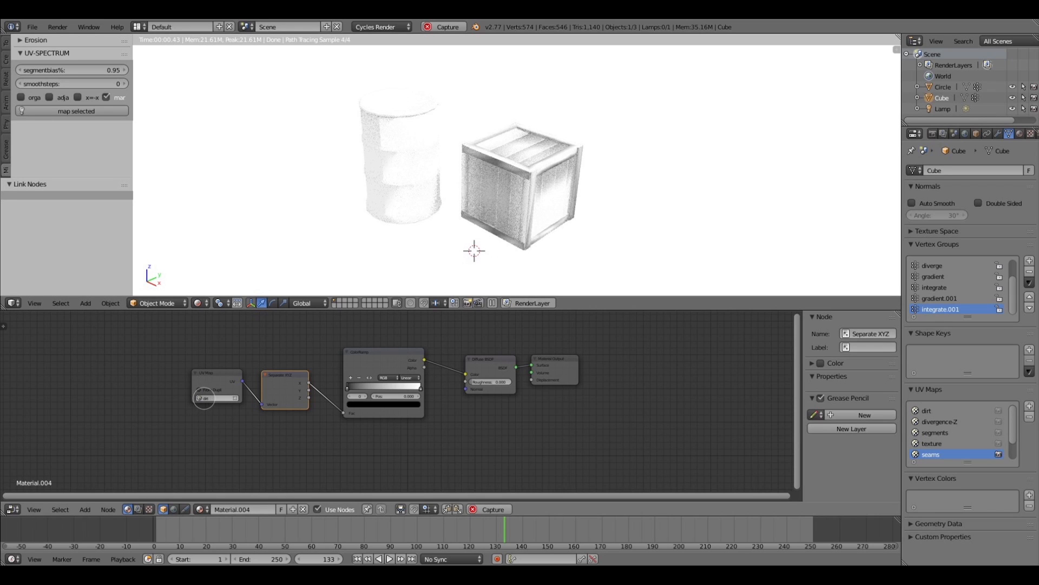
mouse_move(309, 384)
mouse_down()
mouse_move(341, 413)
mouse_move(353, 387)
mouse_move(378, 387)
mouse_move(347, 394)
mouse_move(335, 408)
mouse_move(345, 412)
mouse_move(373, 386)
mouse_move(339, 387)
mouse_up()
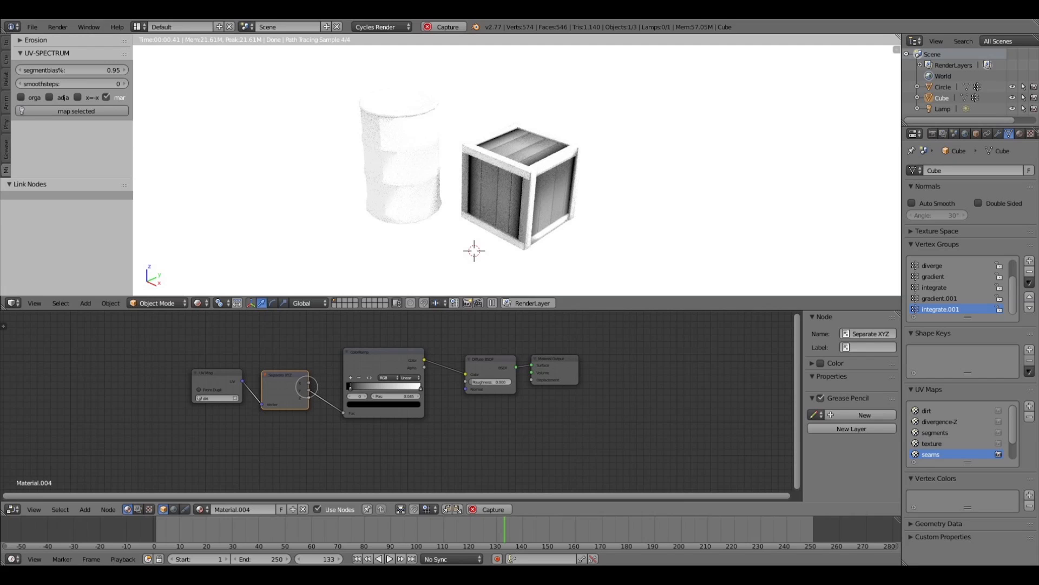
Set the UV Map node to dirt-diverge and preview its X and Y components through the ColorRamp.
click(208, 397)
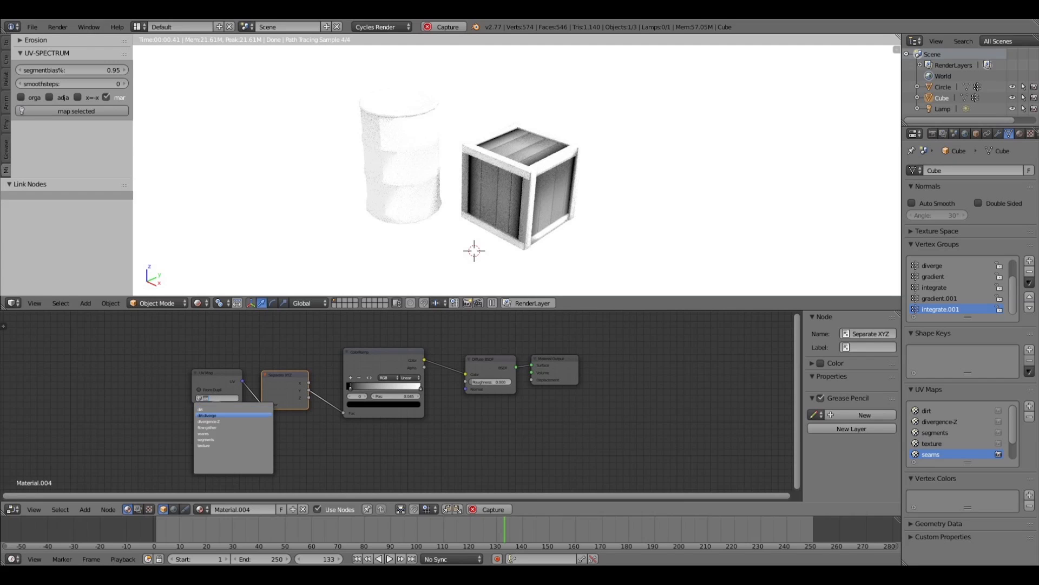
click(208, 415)
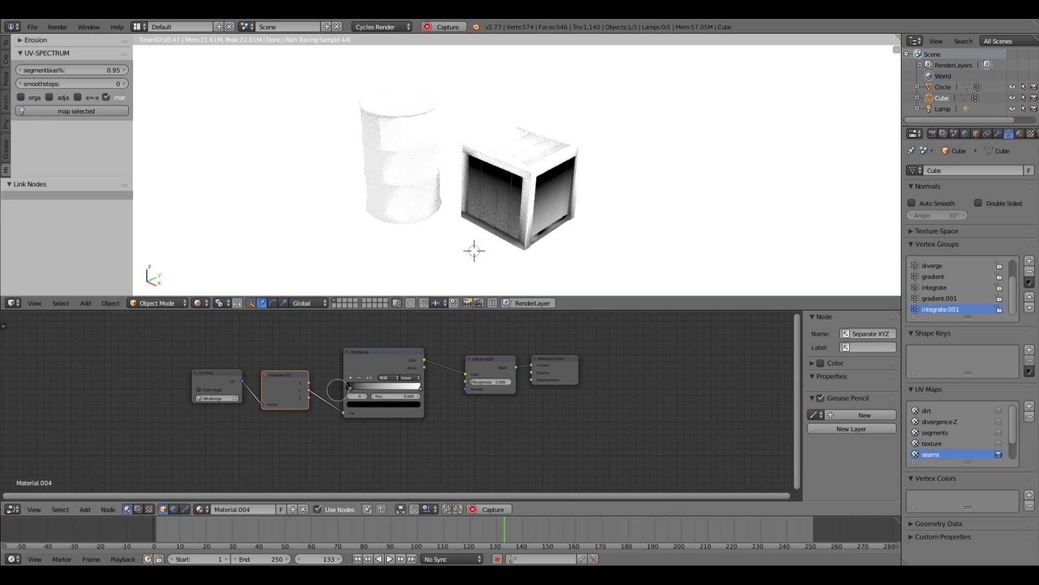
drag(309, 383, 343, 412)
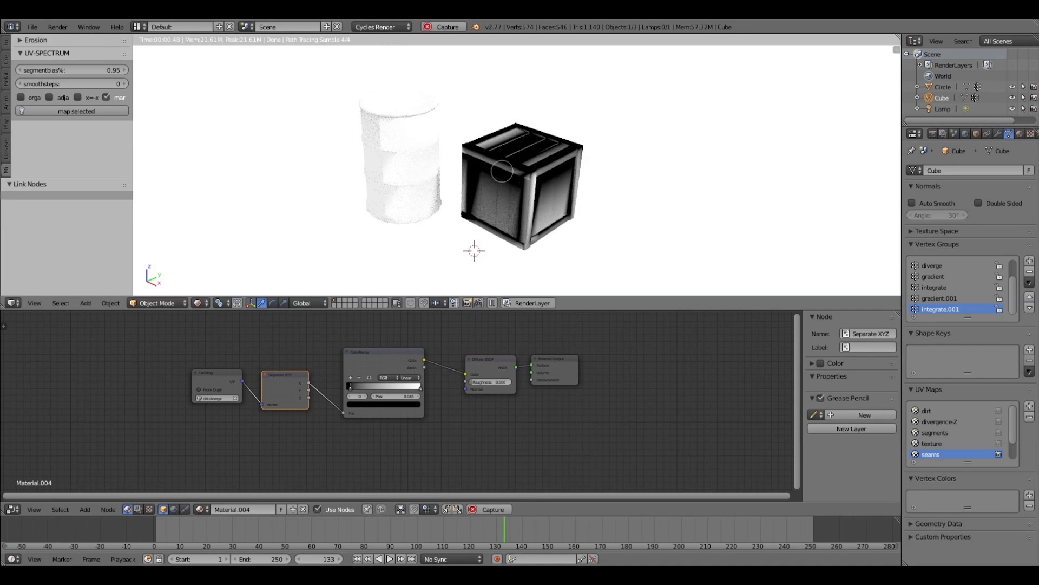
drag(309, 383, 344, 413)
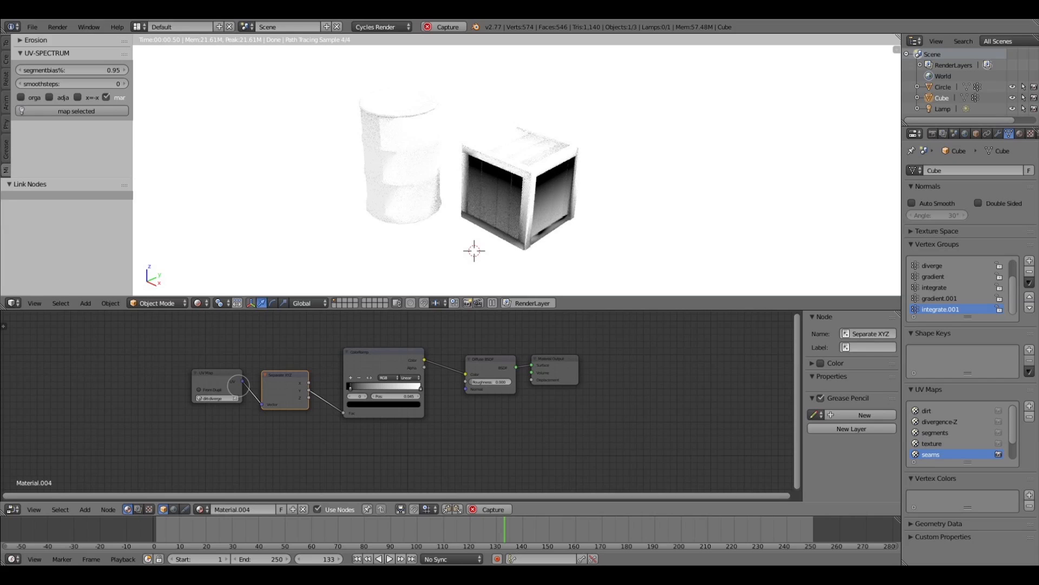
Set the UV Map node to divergence-Z, preview its X and Y components, and move the ColorRamp's white stop to 0.991.
click(220, 398)
click(222, 421)
drag(309, 383, 351, 418)
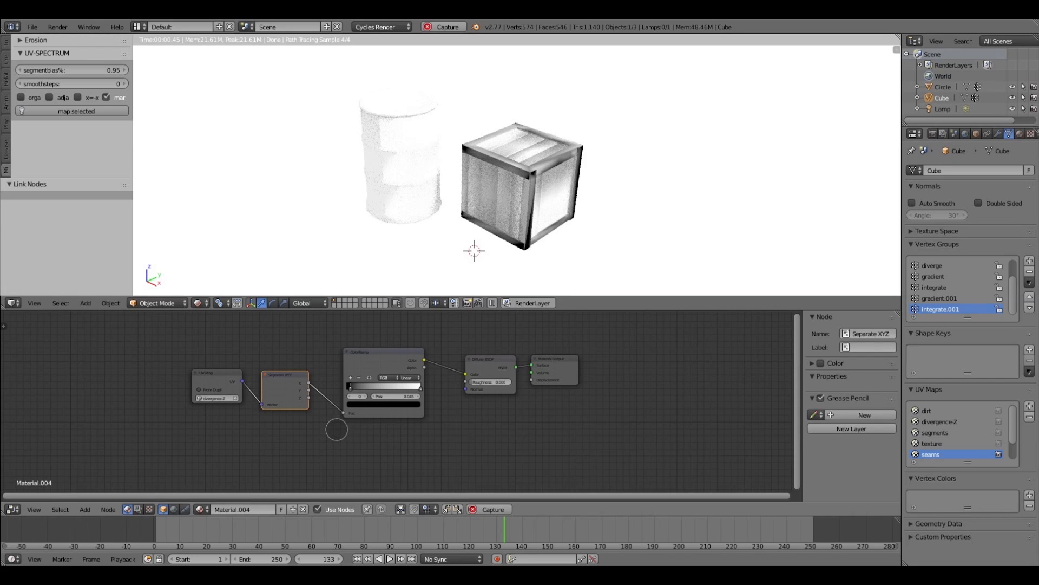
drag(308, 390, 338, 389)
mouse_move(414, 388)
mouse_down()
mouse_move(344, 387)
mouse_move(414, 388)
mouse_up()
Set the UV Map node to flow-gather and preview its components on the crate through the ColorRamp.
click(216, 398)
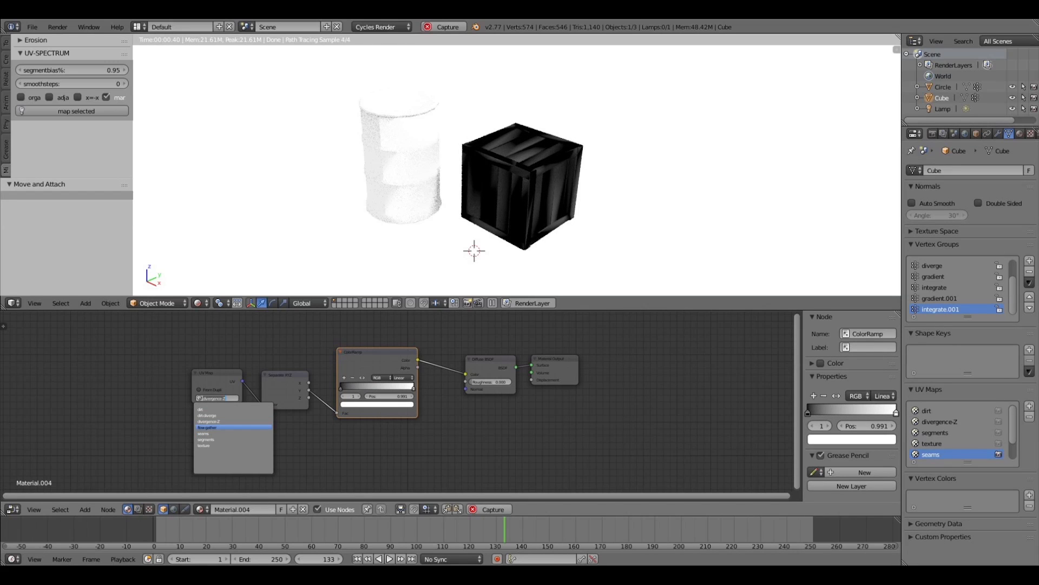
click(223, 428)
drag(306, 384, 338, 415)
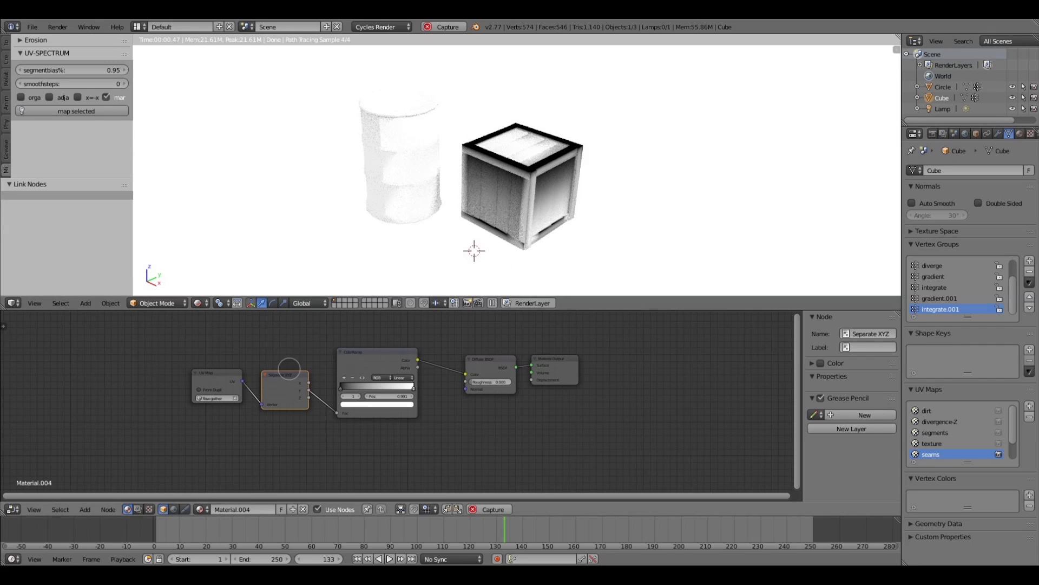
Switch the UV Map node to dirt and back to flow-gather to compare the two maps on the crate.
click(216, 398)
click(214, 409)
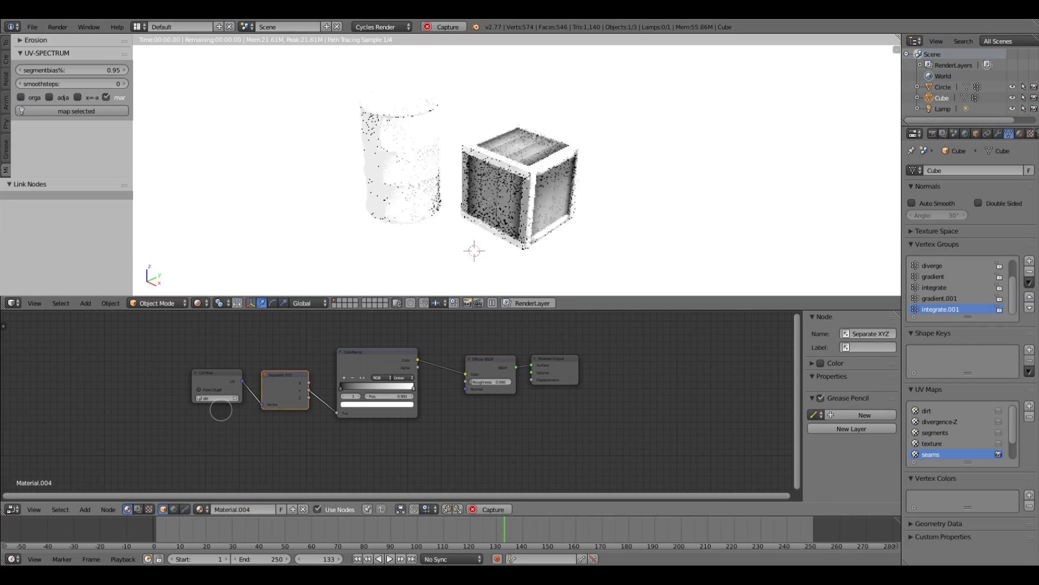
click(216, 399)
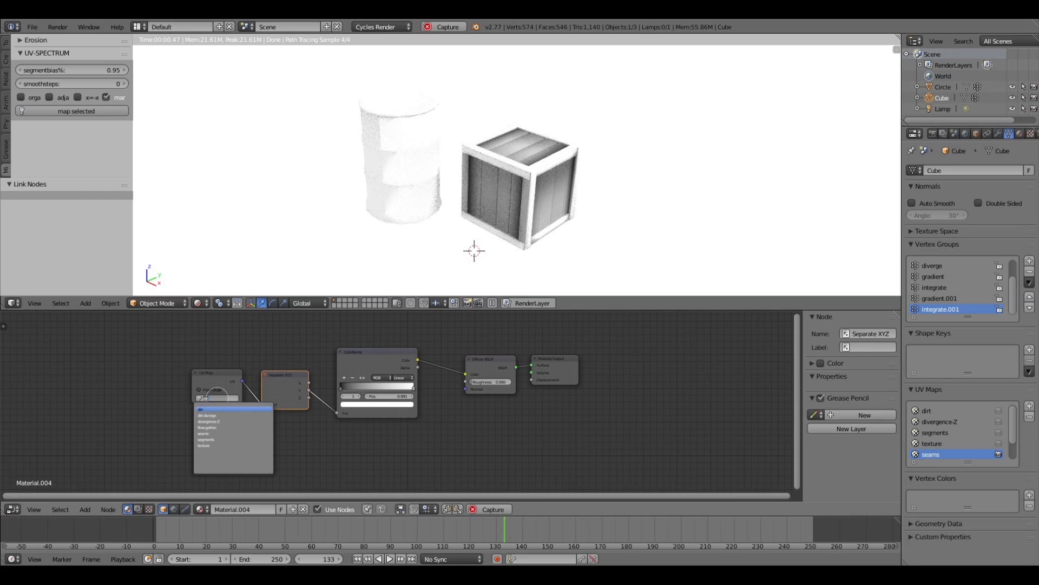
click(220, 426)
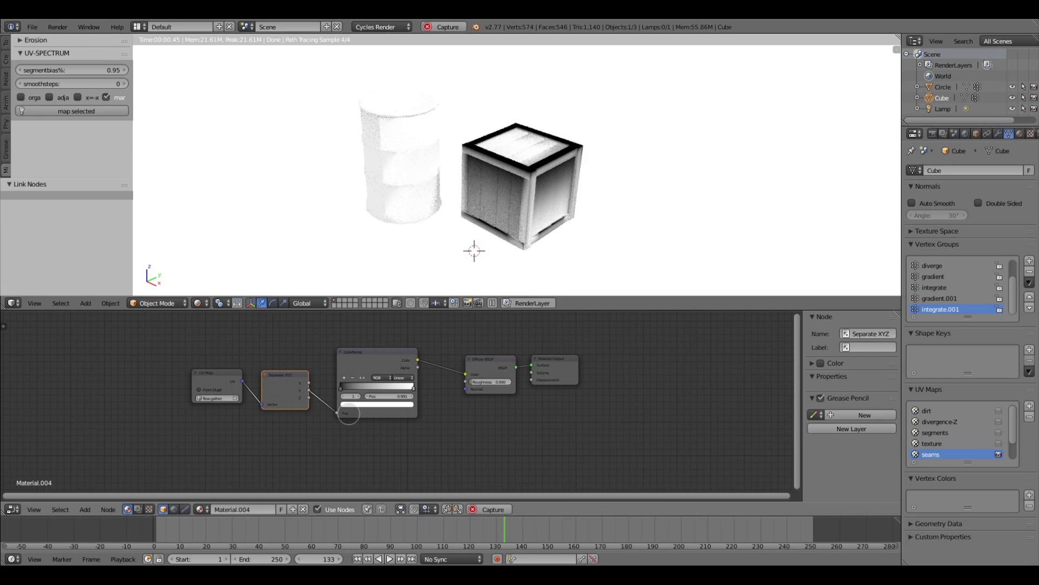
Switch the UV Map node to seams and then to segments to preview both maps on the crate.
click(209, 400)
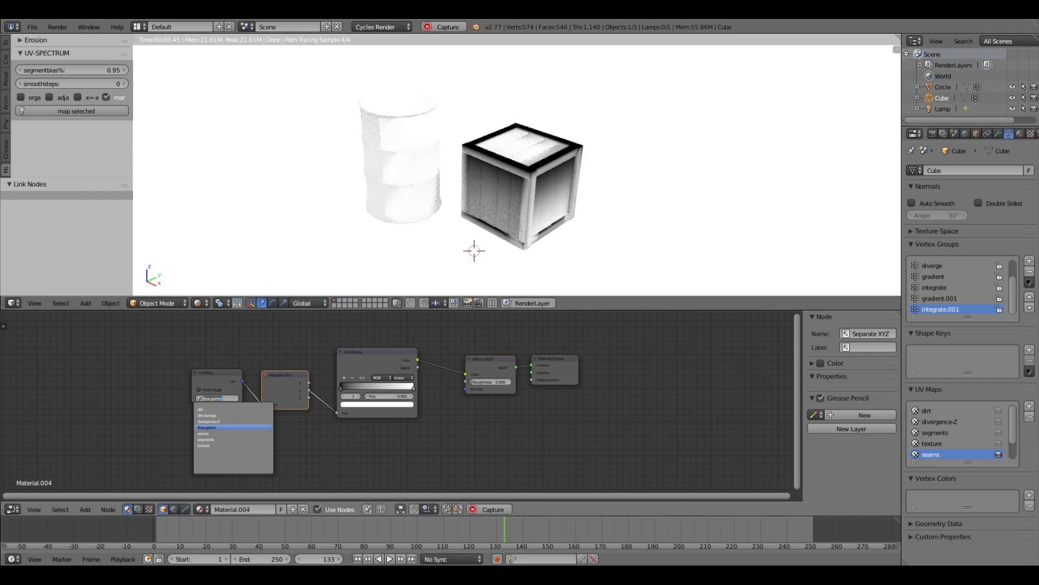
click(214, 433)
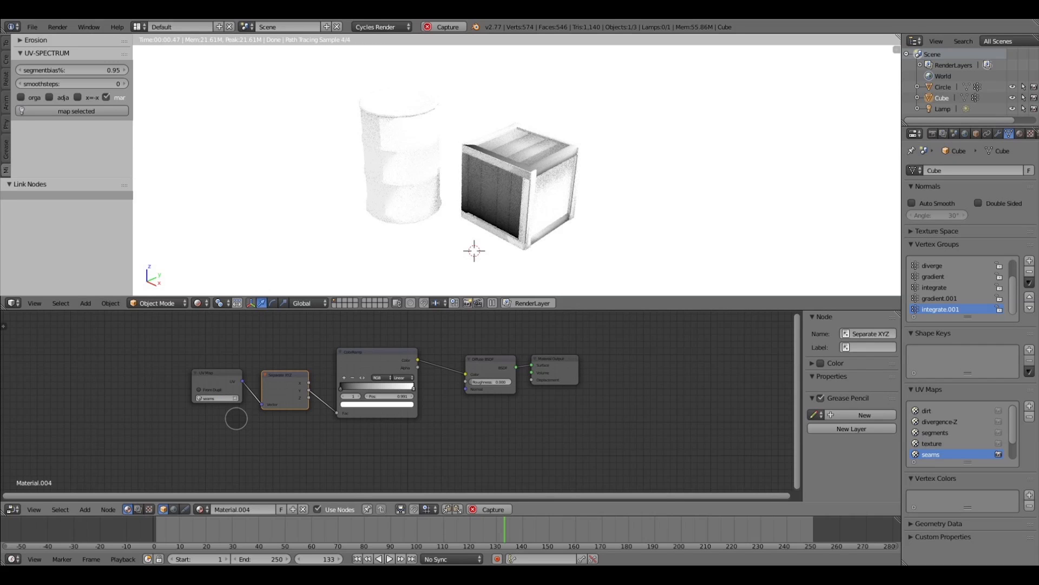
click(212, 398)
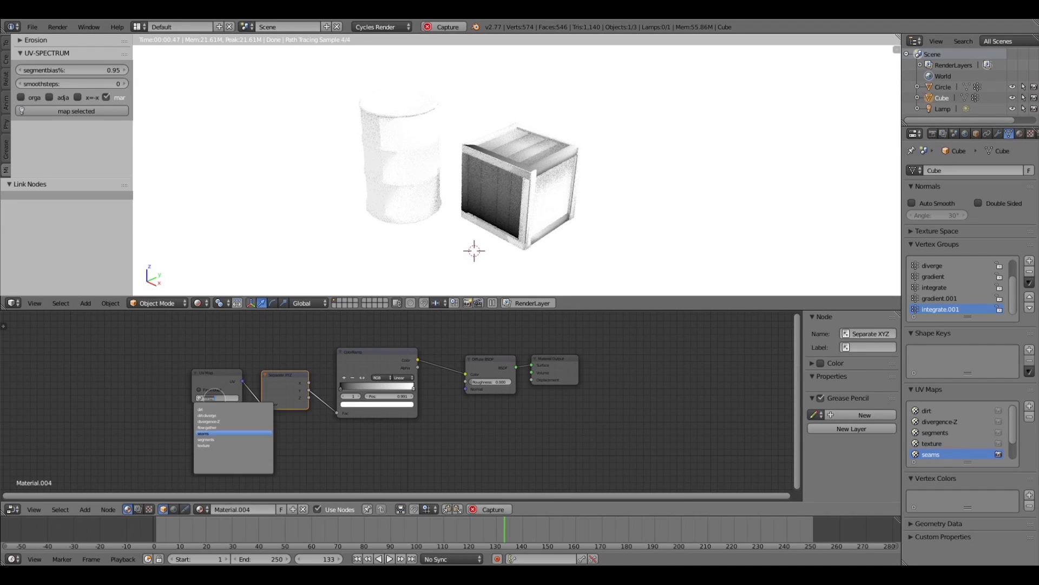
click(206, 439)
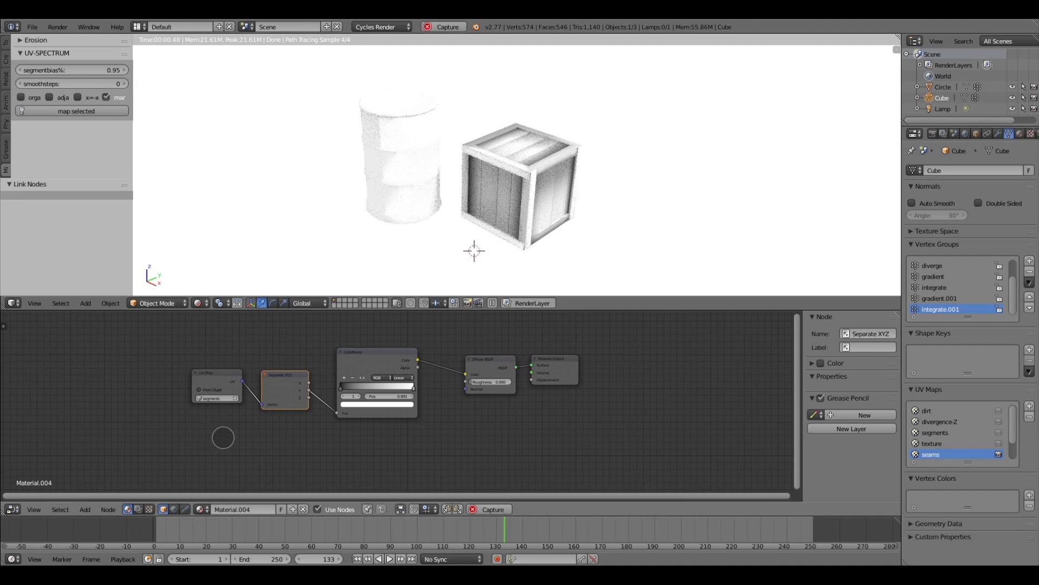
Move the ColorRamp's black stop to 0.382 and preview the segments map's Y component on the crate.
drag(339, 388, 342, 388)
drag(345, 387, 373, 386)
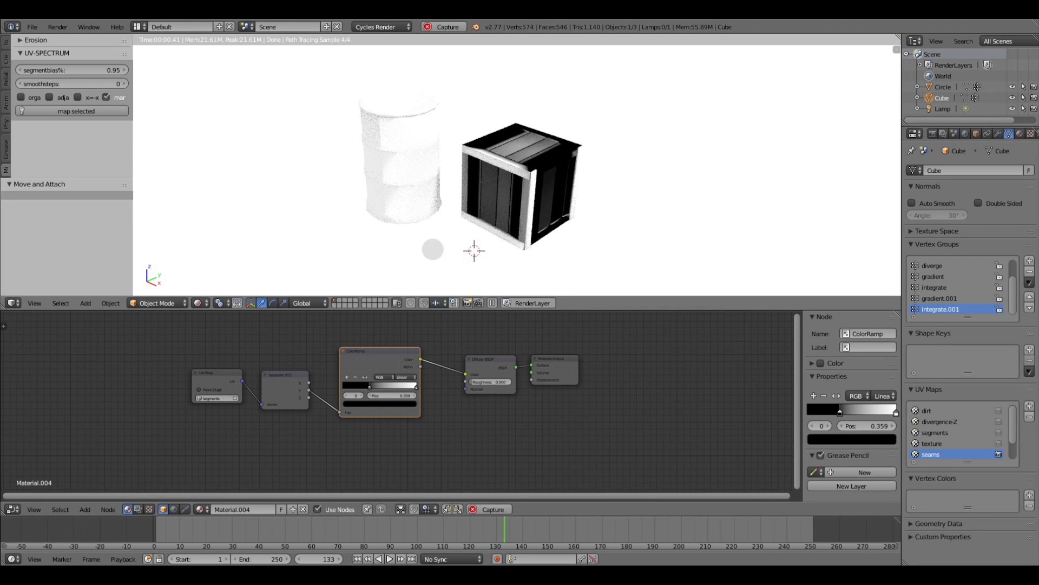
drag(370, 386, 371, 386)
drag(308, 390, 370, 412)
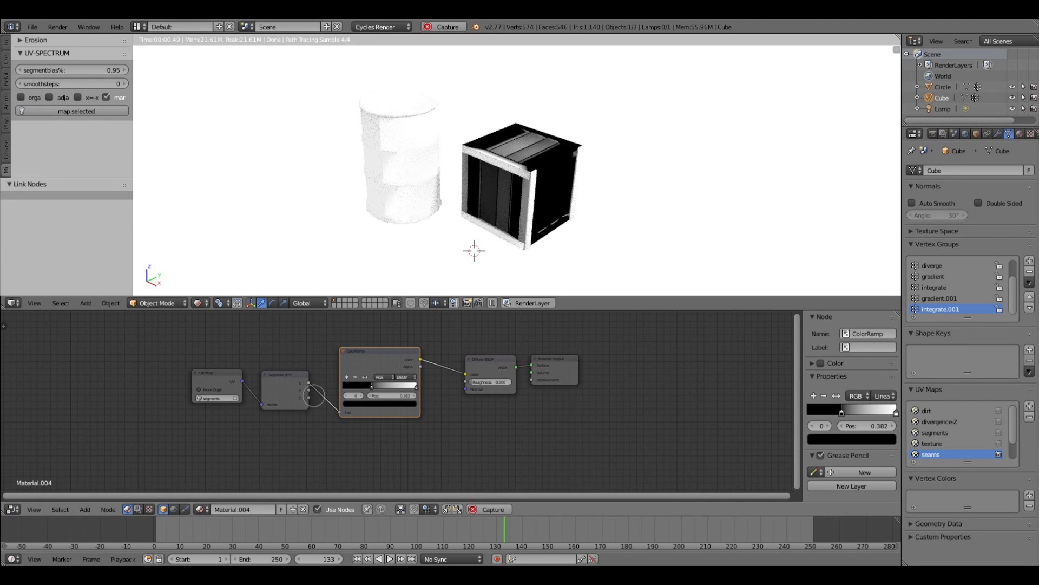
drag(308, 390, 340, 412)
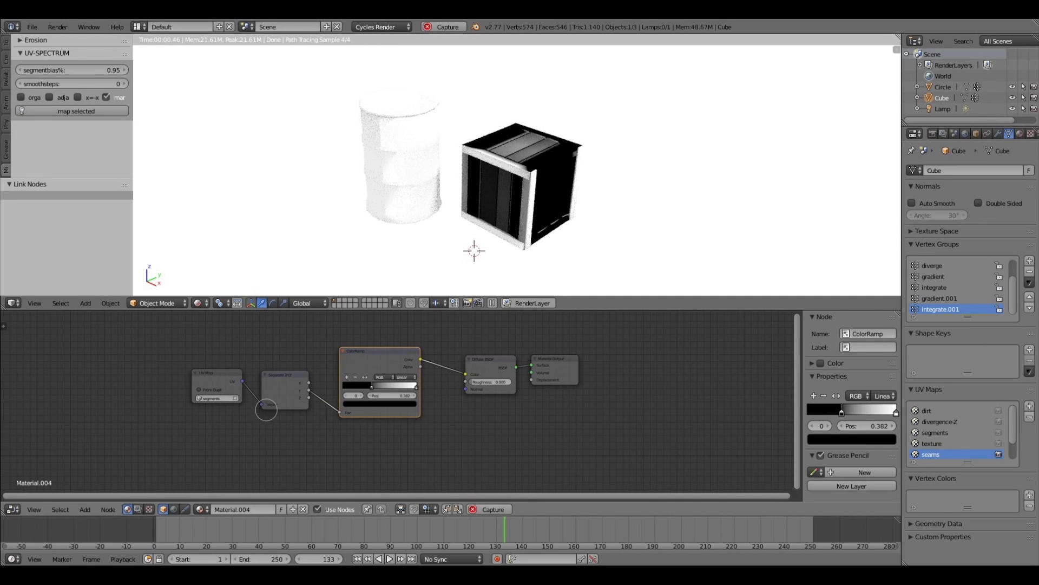
Set the UV Map node to texture and preview its X and Y components on the crate through the ColorRamp.
click(213, 398)
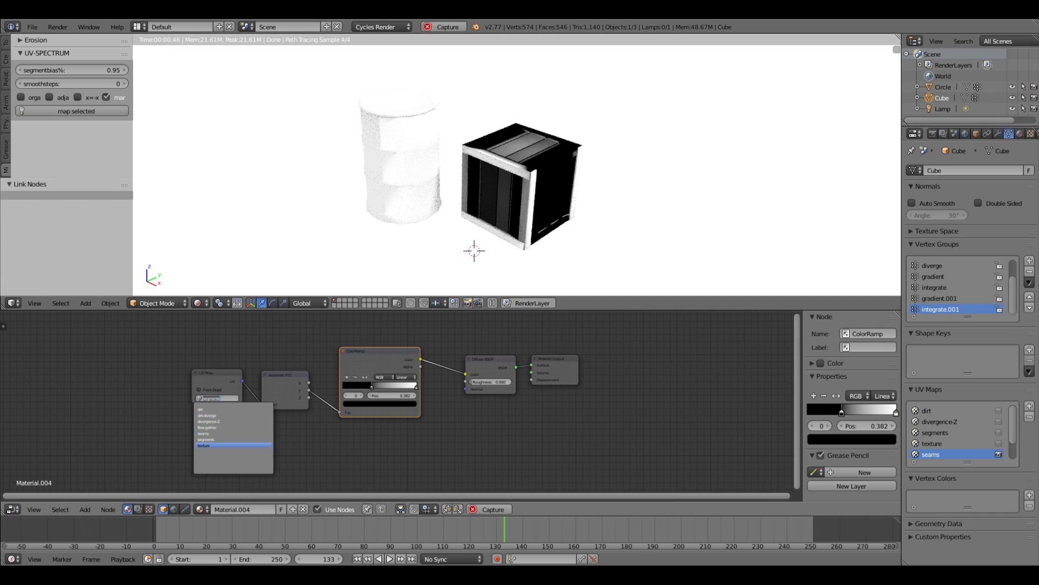
click(238, 445)
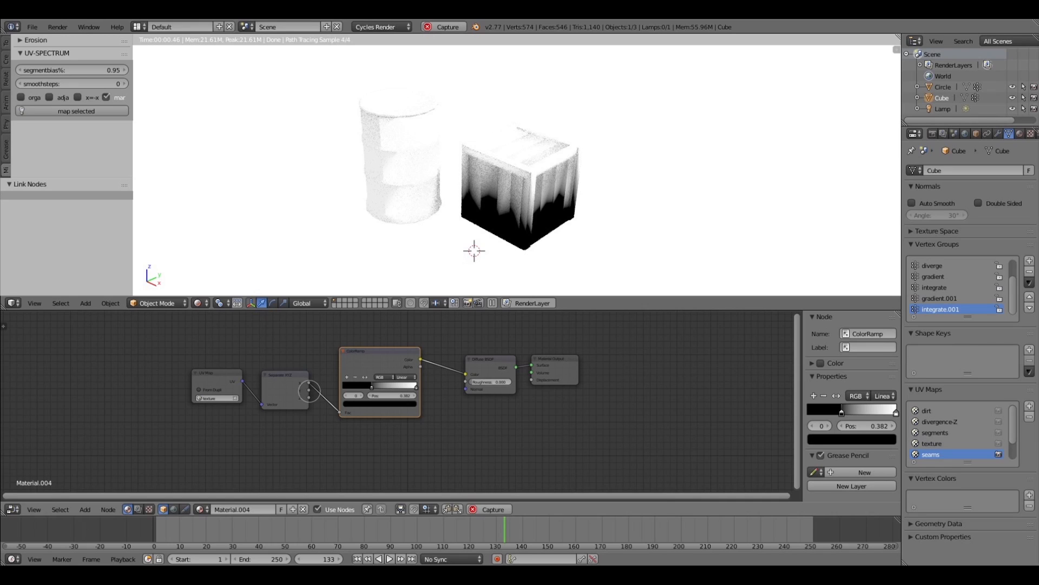
drag(309, 390, 340, 414)
drag(309, 383, 341, 413)
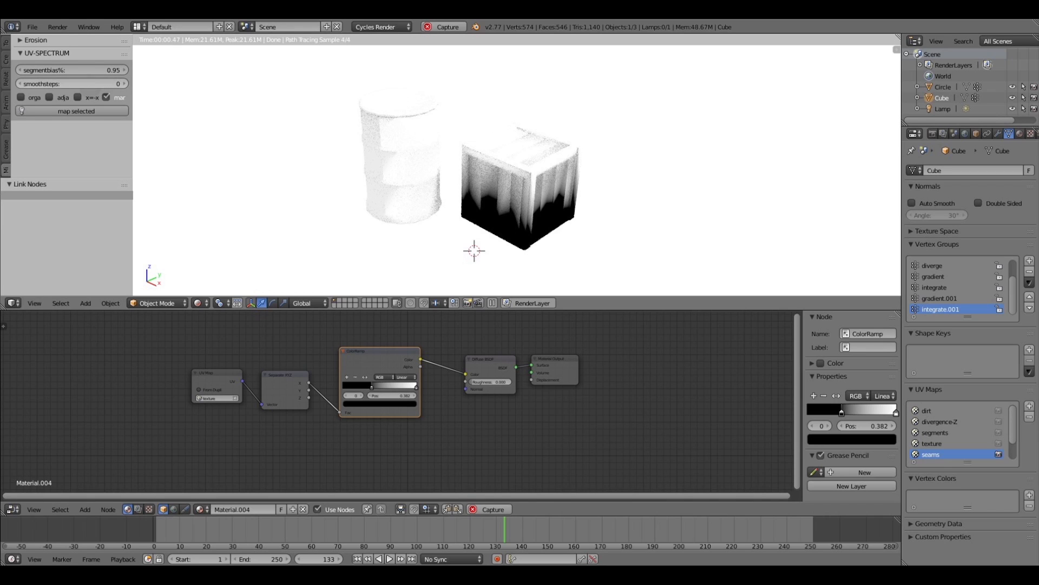
click(217, 398)
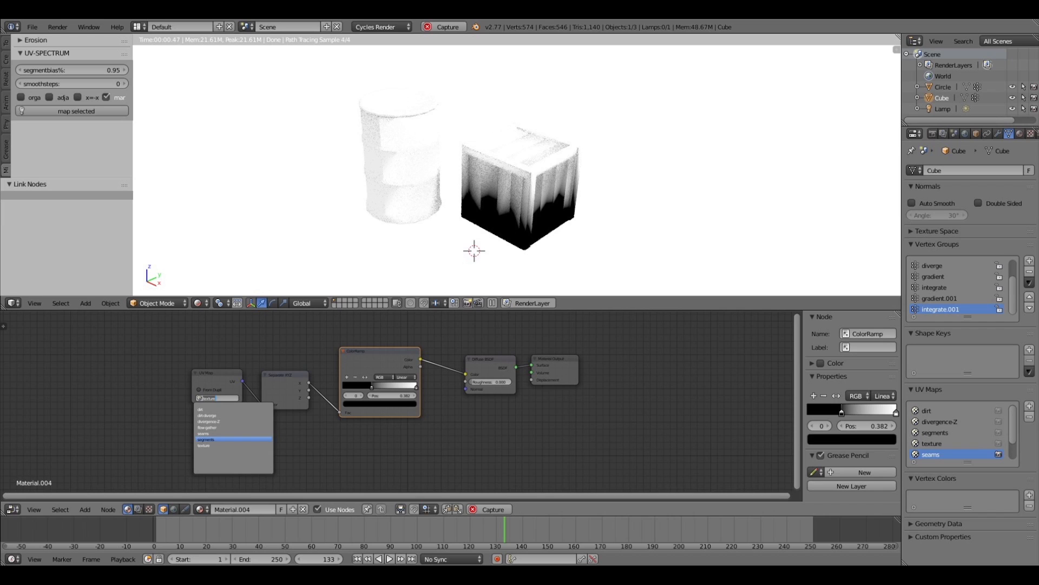
click(341, 445)
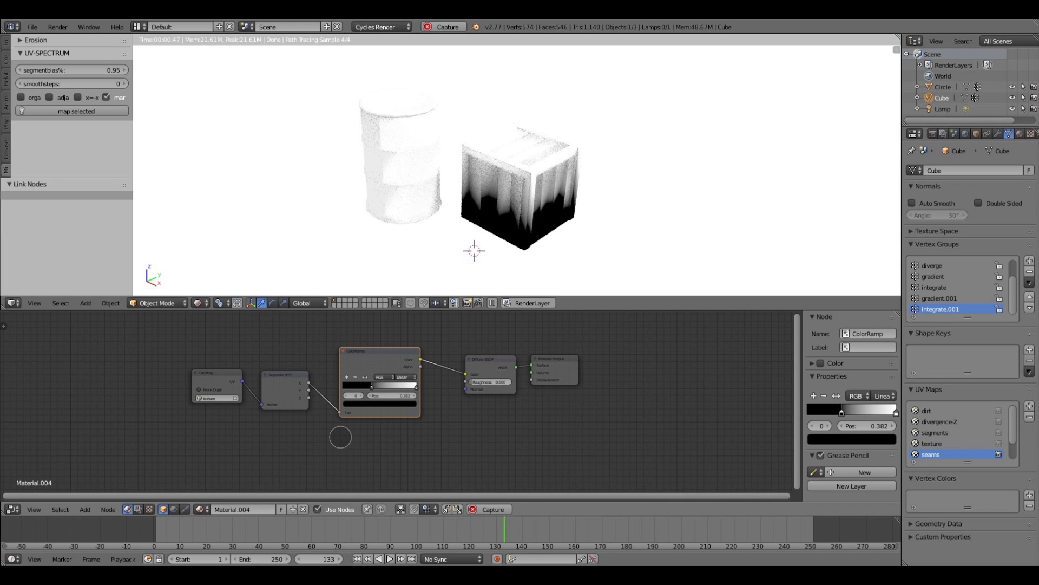
drag(309, 390, 340, 414)
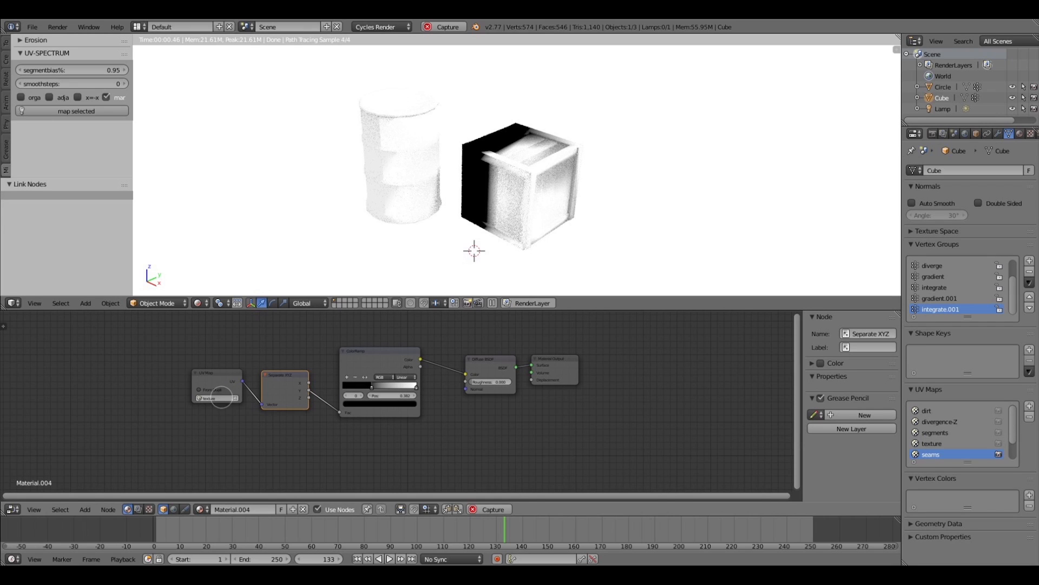
Set the UV Map node to dirt and reset the ColorRamp's black stop to 0.000, moving the Separate XYZ and ColorRamp nodes up.
click(217, 398)
click(222, 409)
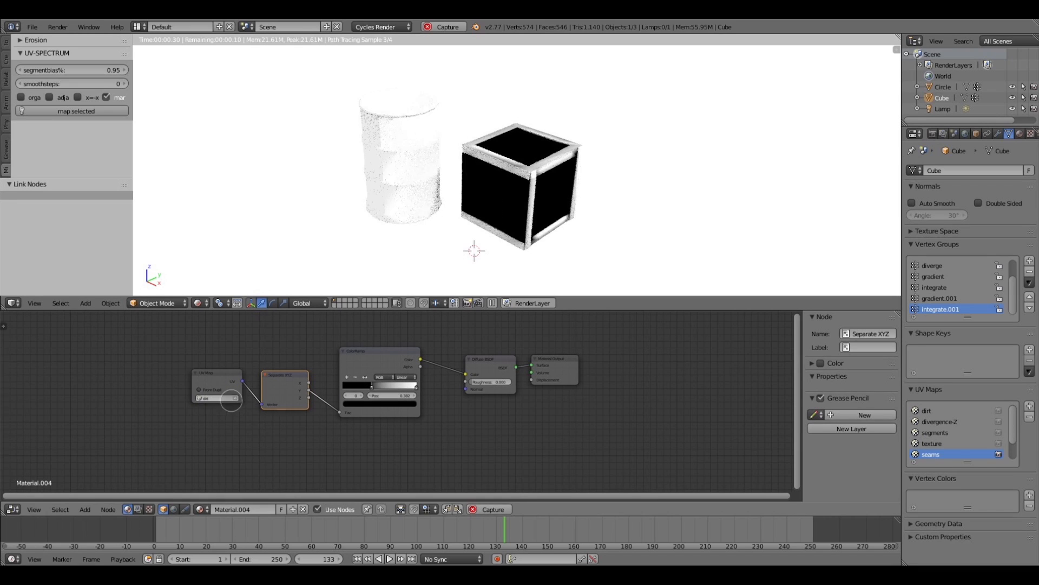
drag(287, 380, 295, 364)
drag(372, 386, 376, 337)
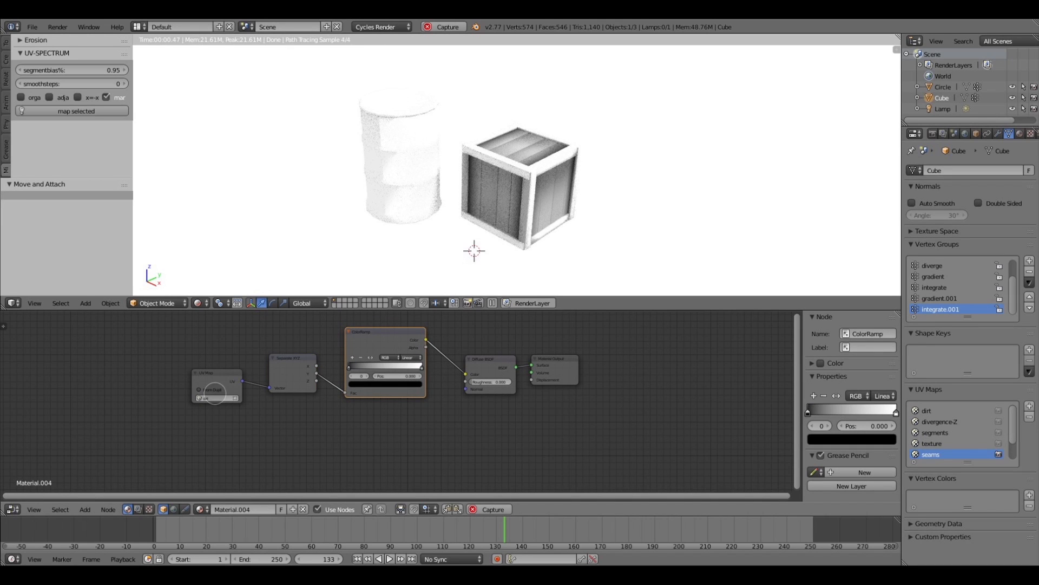
Set the UV Map node to segments and change the ColorRamp's black stop to a very dark brown.
click(209, 397)
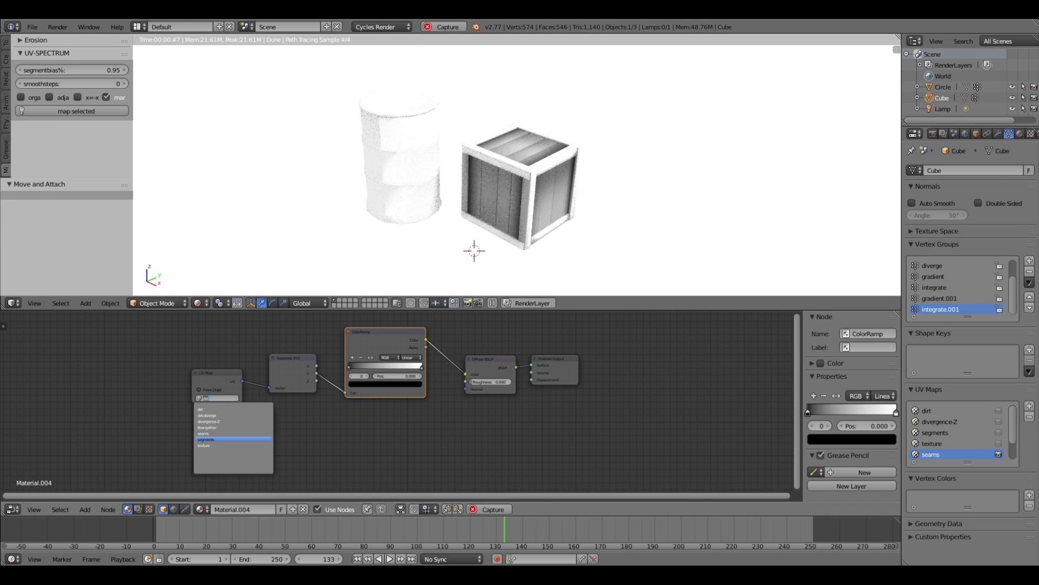
click(244, 438)
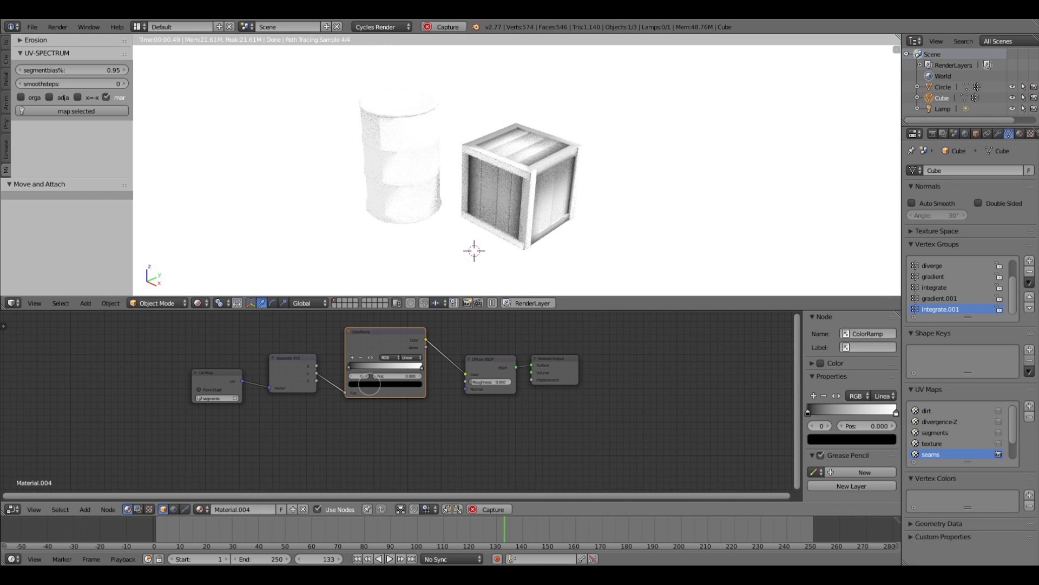
click(368, 384)
mouse_move(377, 313)
mouse_down()
mouse_move(370, 324)
mouse_move(407, 328)
mouse_up()
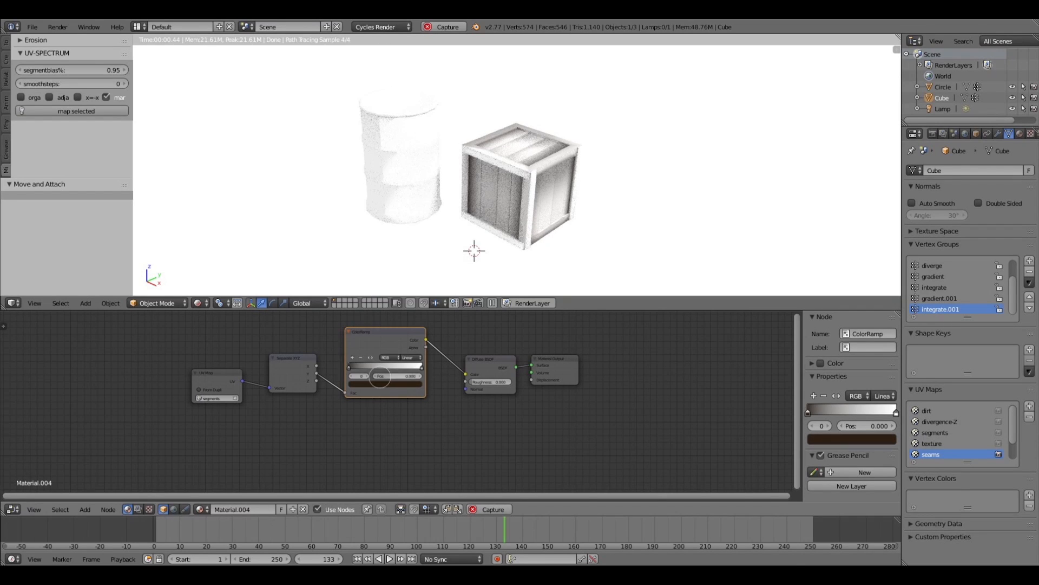
Change the ColorRamp's white stop at 0.991 to a muted medium brown.
click(422, 367)
click(385, 383)
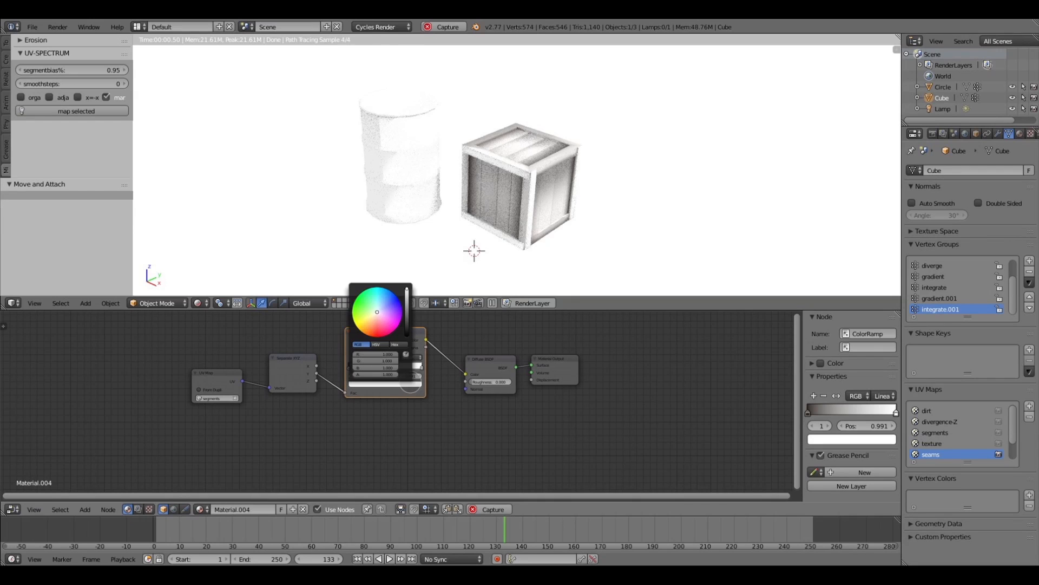
click(367, 328)
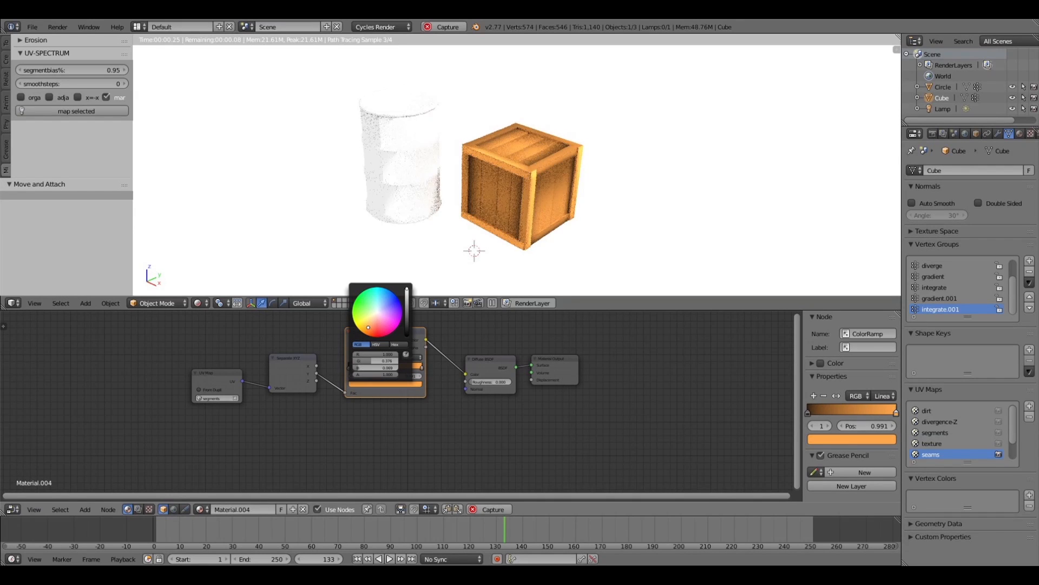
drag(407, 290, 407, 308)
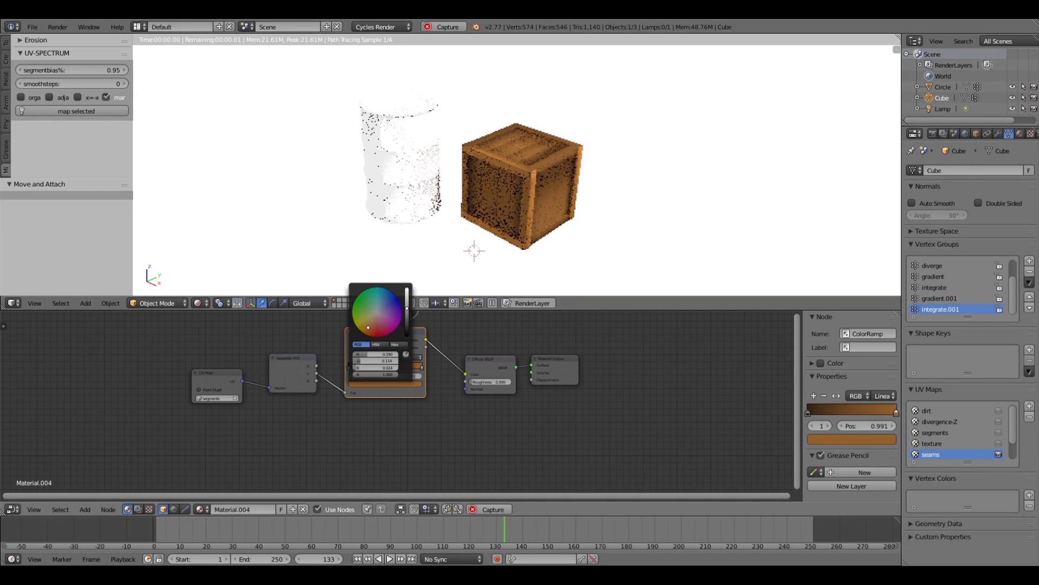
click(372, 323)
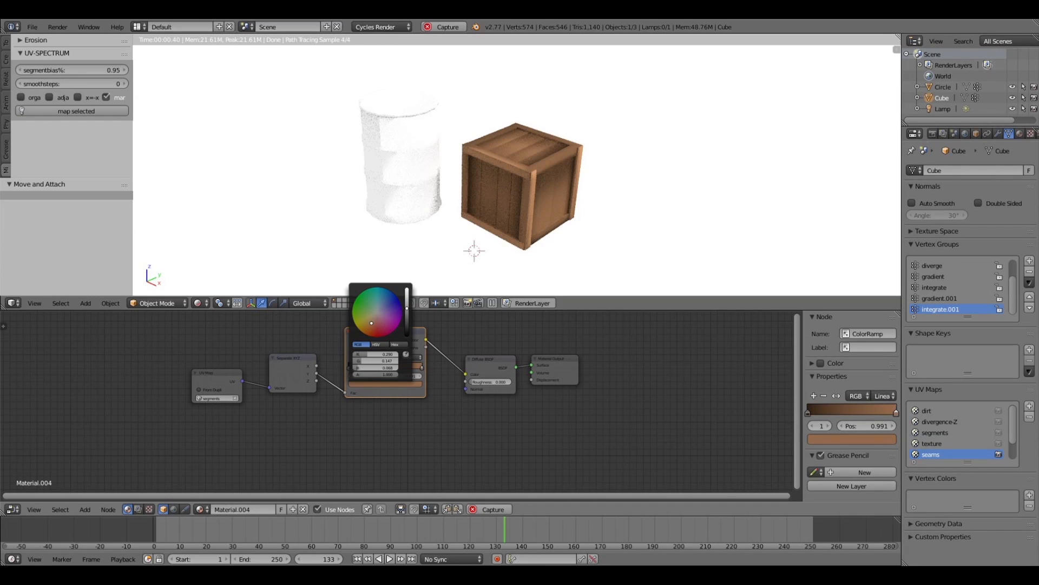
Add a middle stop to the ColorRamp at 0.505 and color it a greyish brown.
ctrl+click(386, 366)
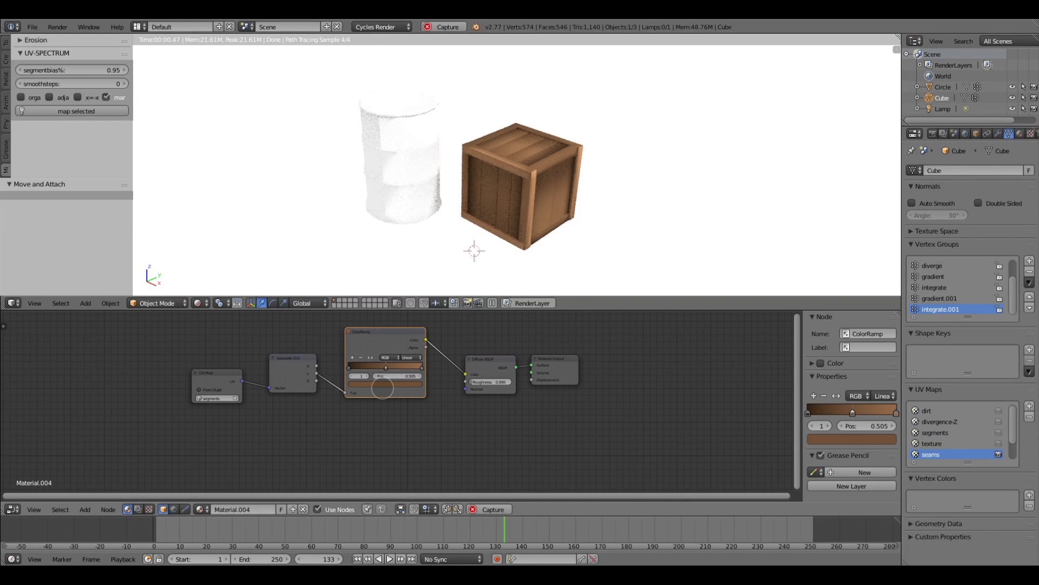
click(383, 384)
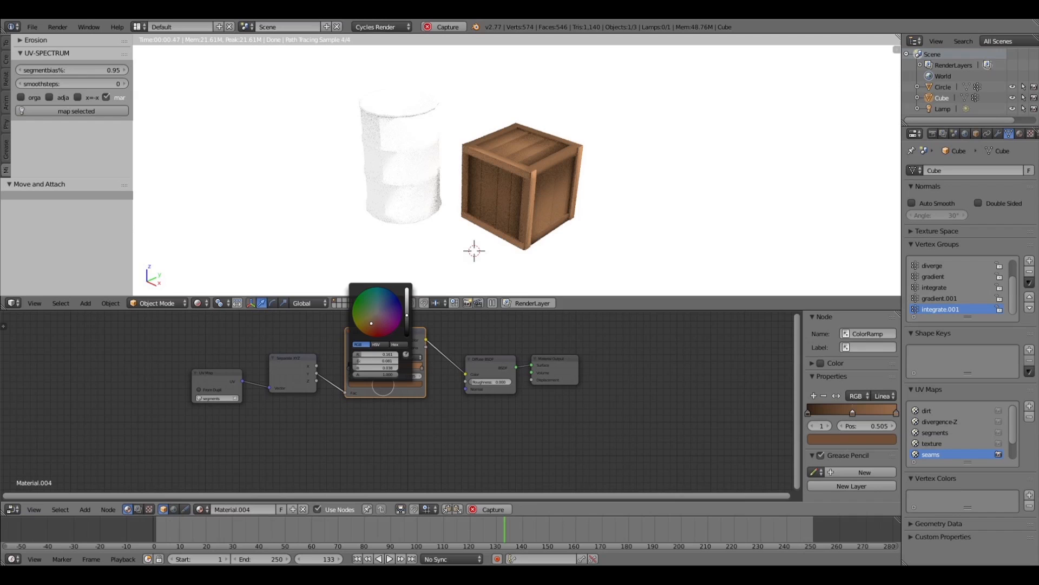
click(374, 321)
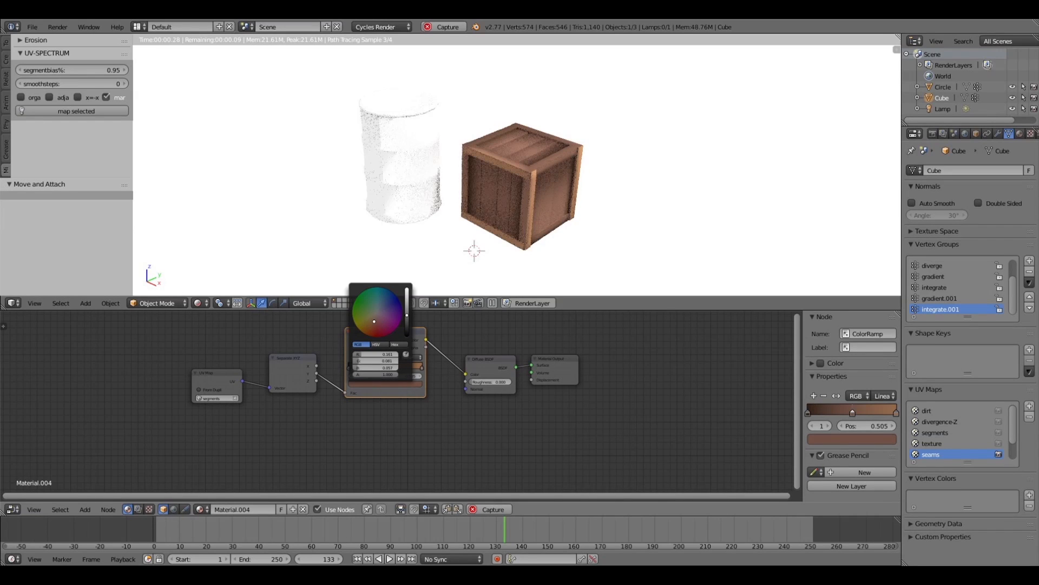
click(374, 320)
click(385, 384)
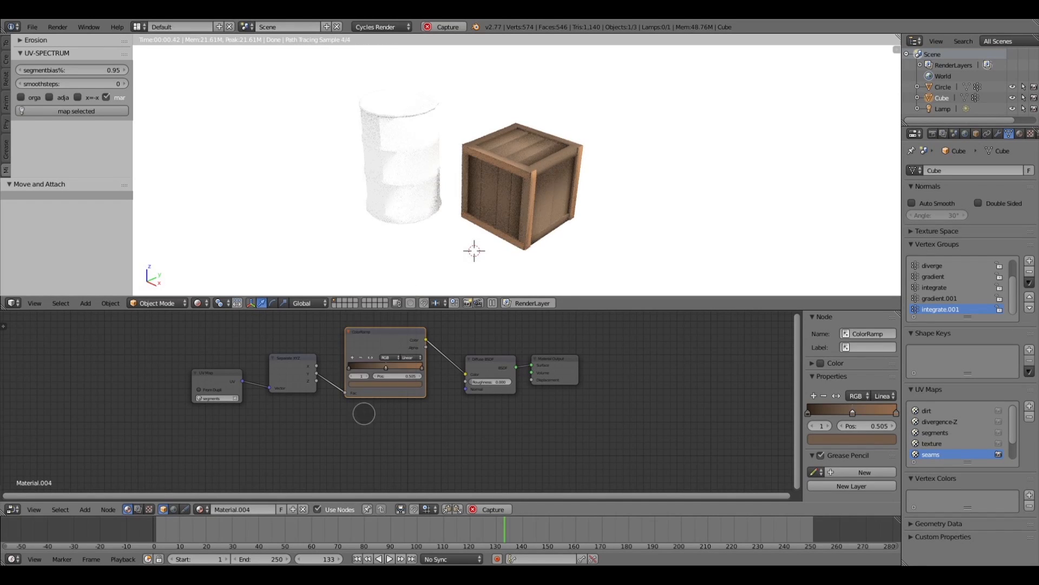
Move the ColorRamp's middle stop to 0.364 and its end stop to 0.500, with the dark brown stop at the ramp's start.
drag(387, 367, 356, 368)
drag(419, 368, 409, 368)
drag(410, 368, 376, 367)
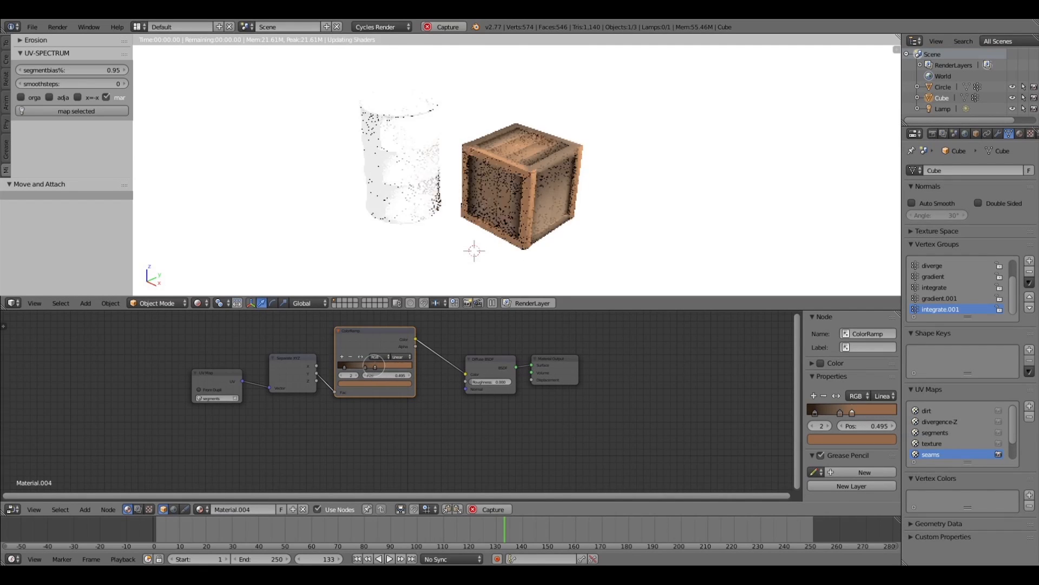
click(364, 368)
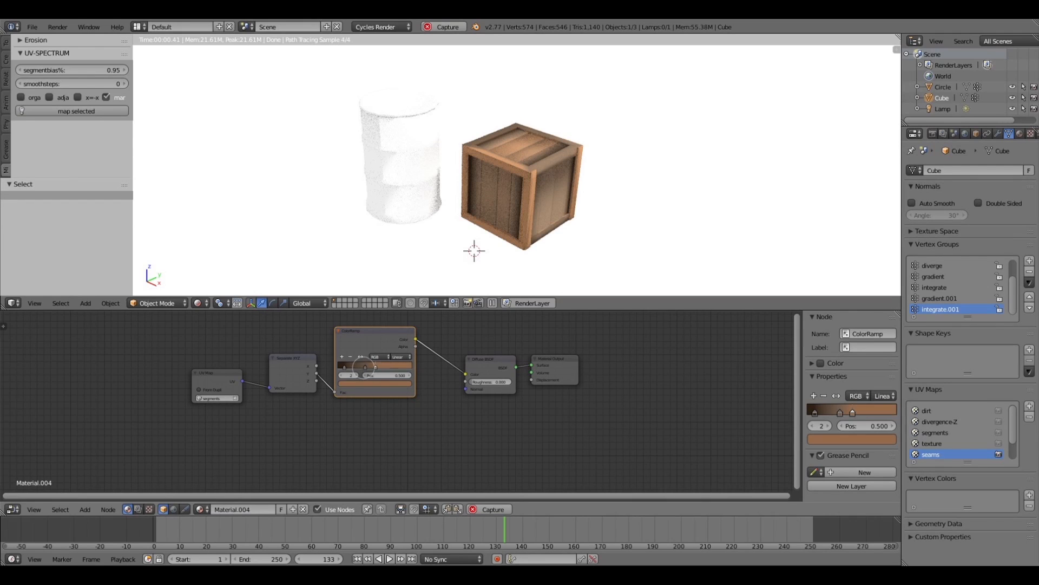
drag(345, 364, 335, 368)
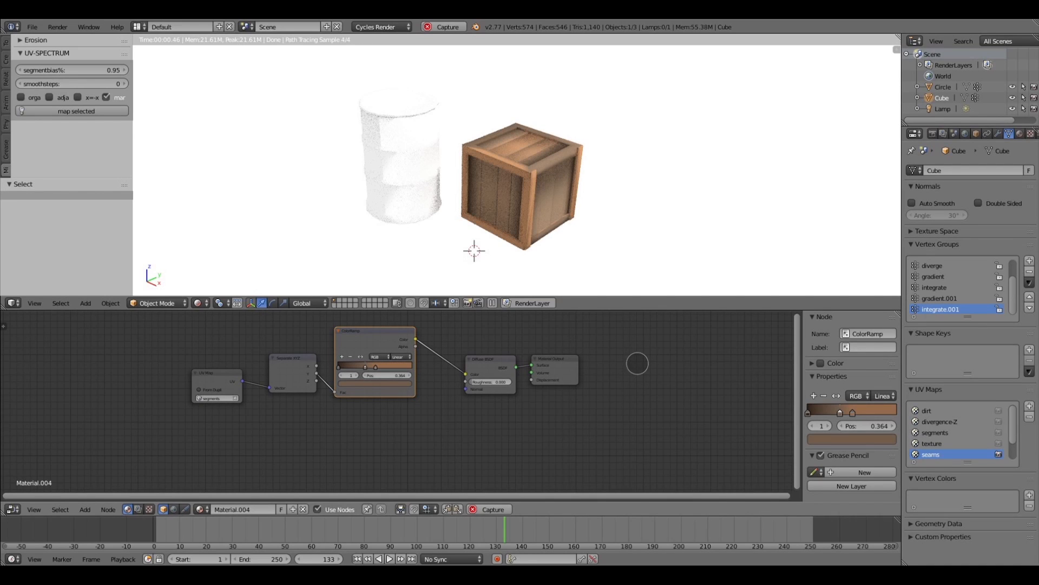
Rearrange the material nodes in a row, leaving a gap between the ColorRamp and the Diffuse BSDF.
drag(486, 362, 469, 345)
drag(221, 376, 225, 360)
drag(303, 364, 301, 357)
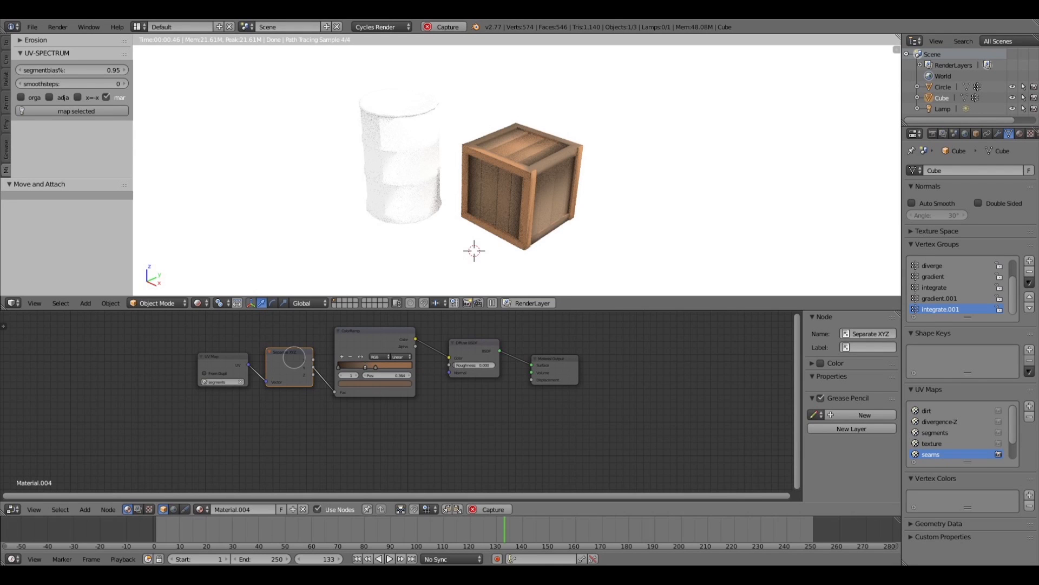
drag(576, 361, 561, 348)
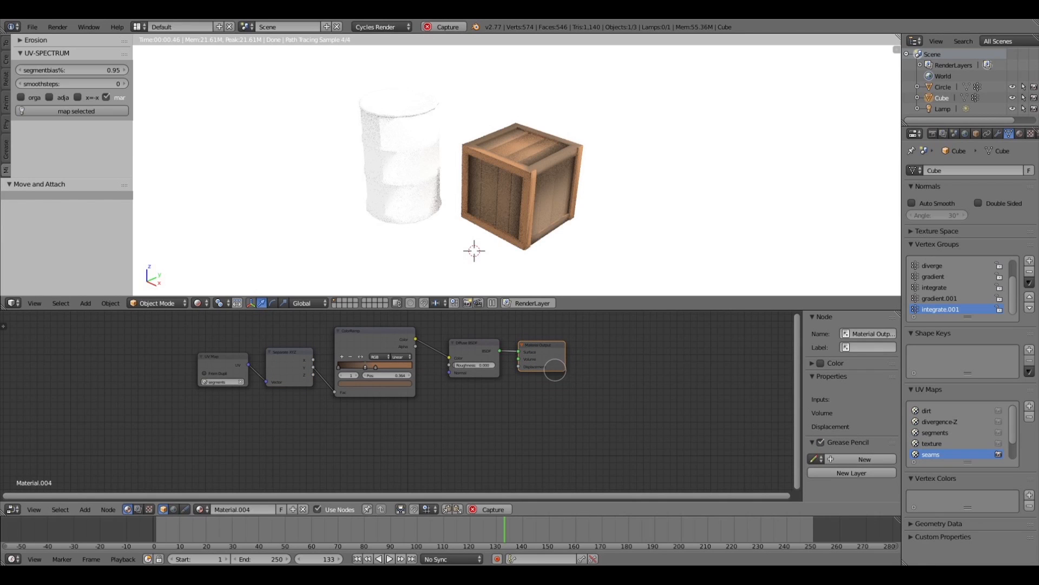
drag(548, 347, 568, 348)
drag(473, 350, 499, 348)
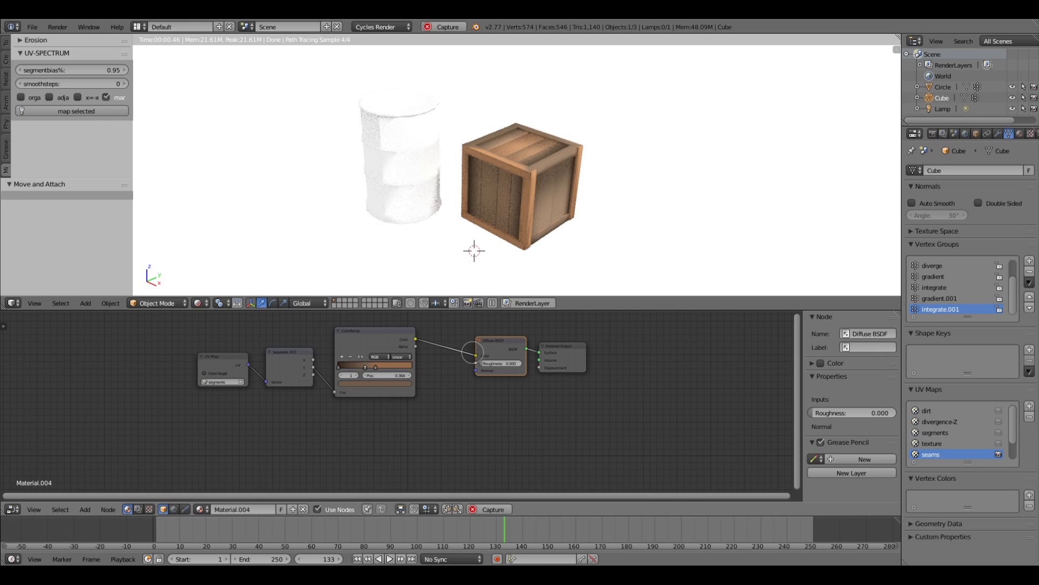
Insert a MixRGB node between the ColorRamp's color output and the Diffuse BSDF's color input.
key(shift+a)
mouse_move(450, 407)
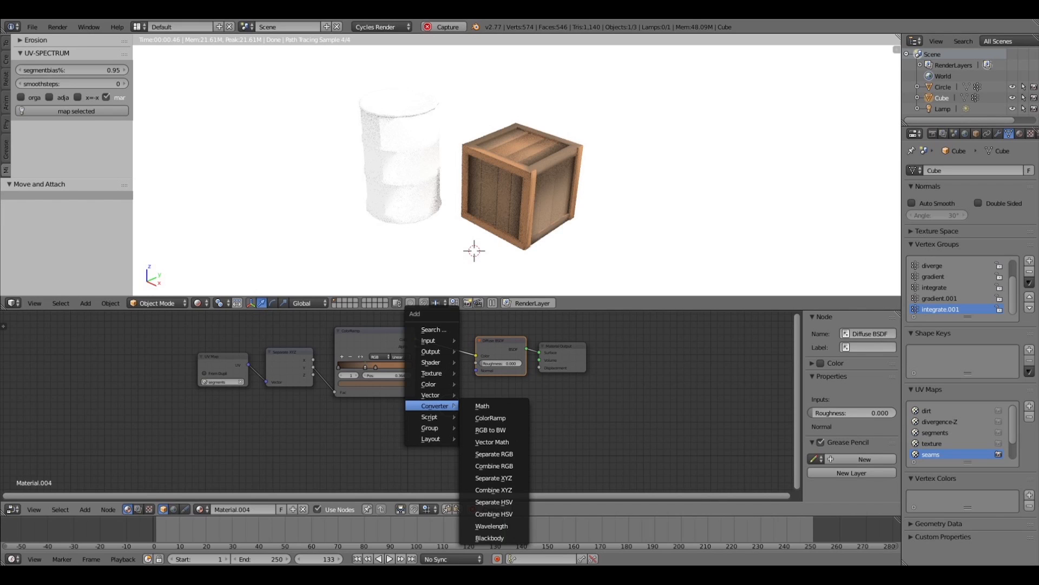
mouse_move(430, 384)
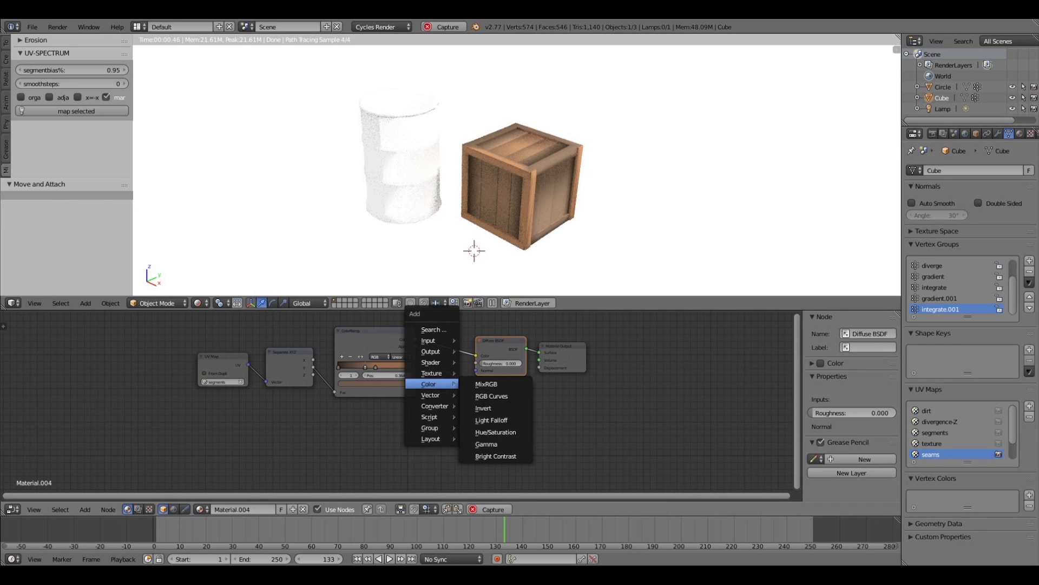
click(487, 383)
click(505, 385)
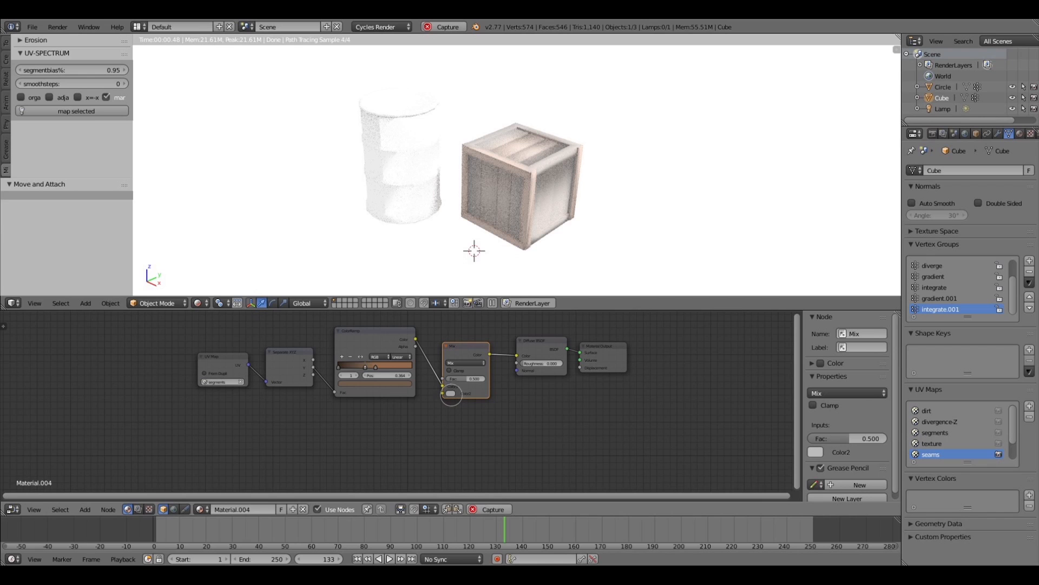
Set the Mix node's Color2 to a dark grey and move the node slightly upward.
click(451, 393)
drag(503, 318, 505, 324)
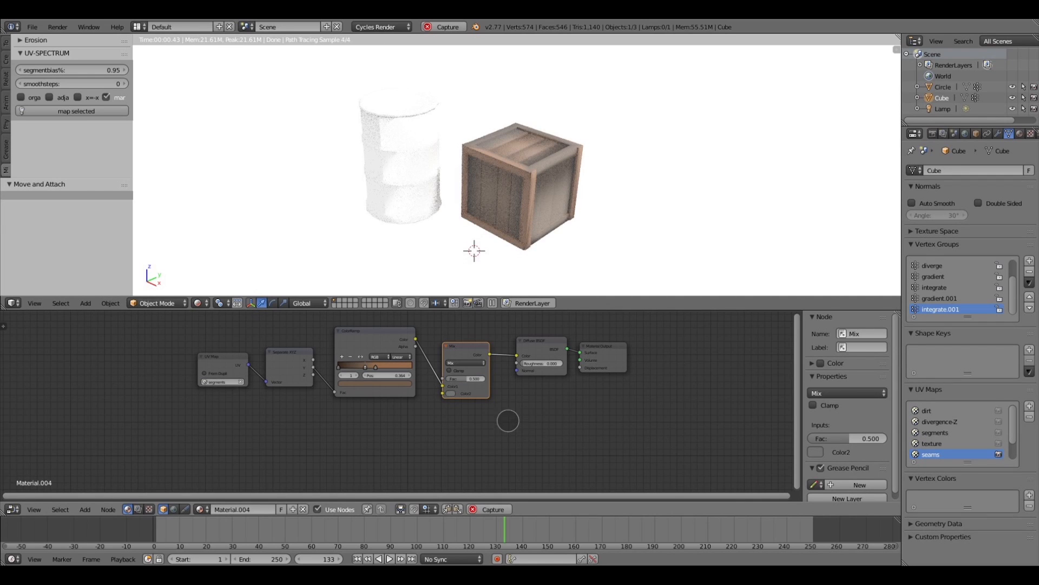
drag(461, 354, 466, 326)
Duplicate the UV Map and Separate XYZ nodes above the originals and set the copied UV Map node to flow-gather.
middle_drag(447, 391, 515, 436)
click(348, 402)
shift+click(291, 410)
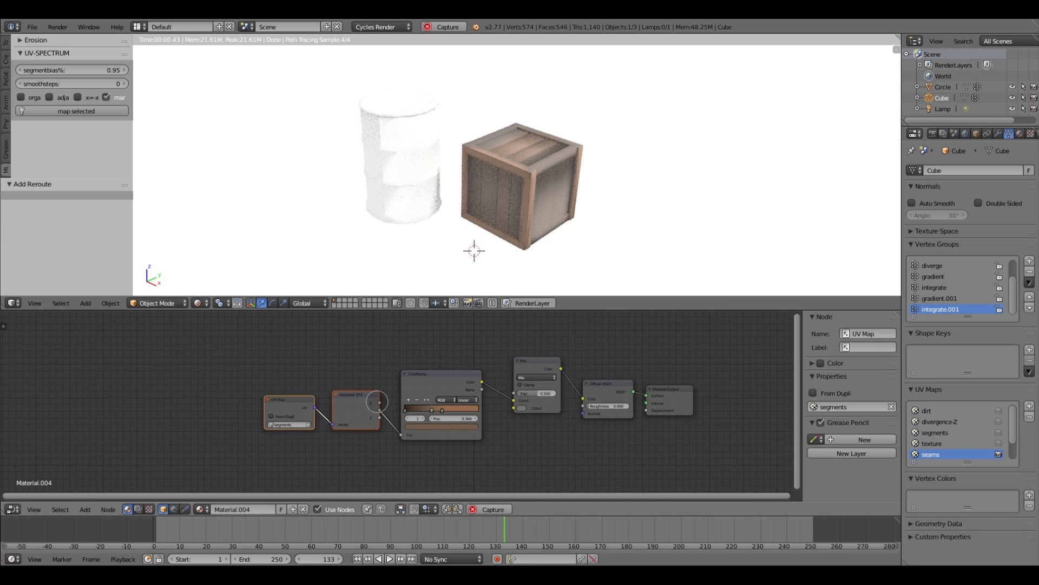
key(shift+d)
click(482, 328)
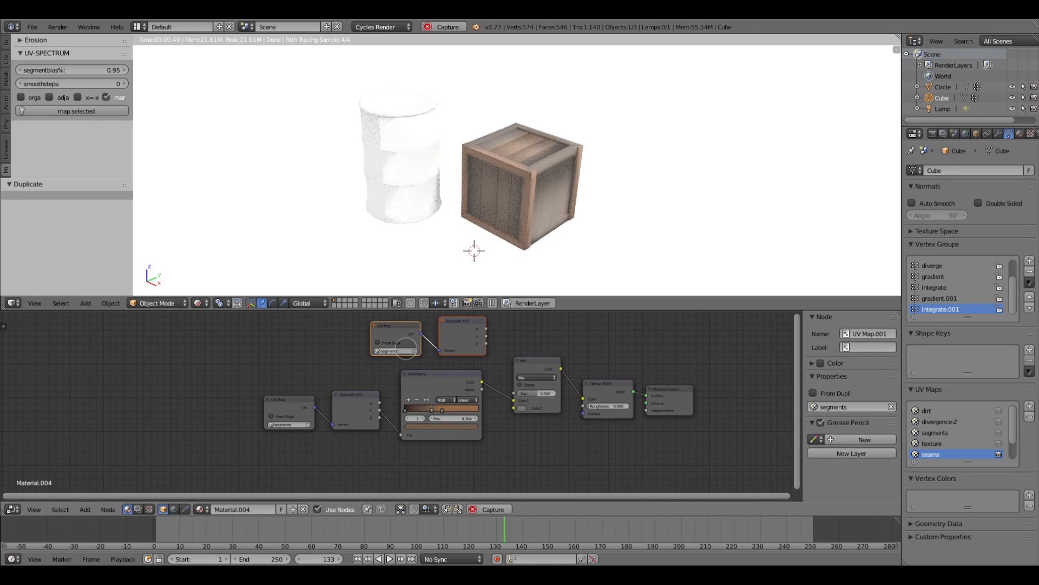
click(395, 350)
click(387, 380)
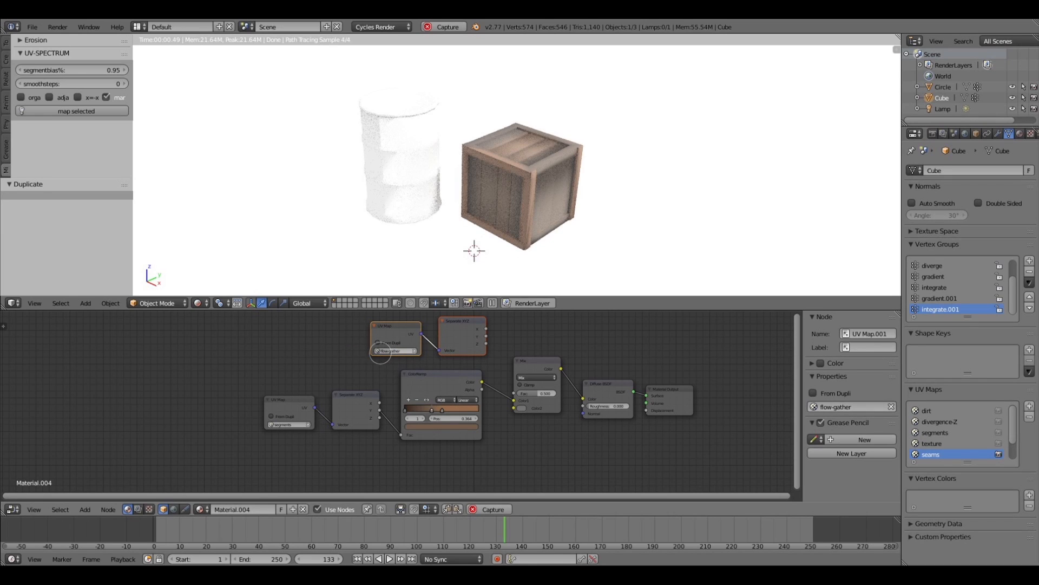
Connect the copied Separate XYZ node's Y output to the Mix node's Fac input, making room between the two nodes.
drag(485, 336, 534, 344)
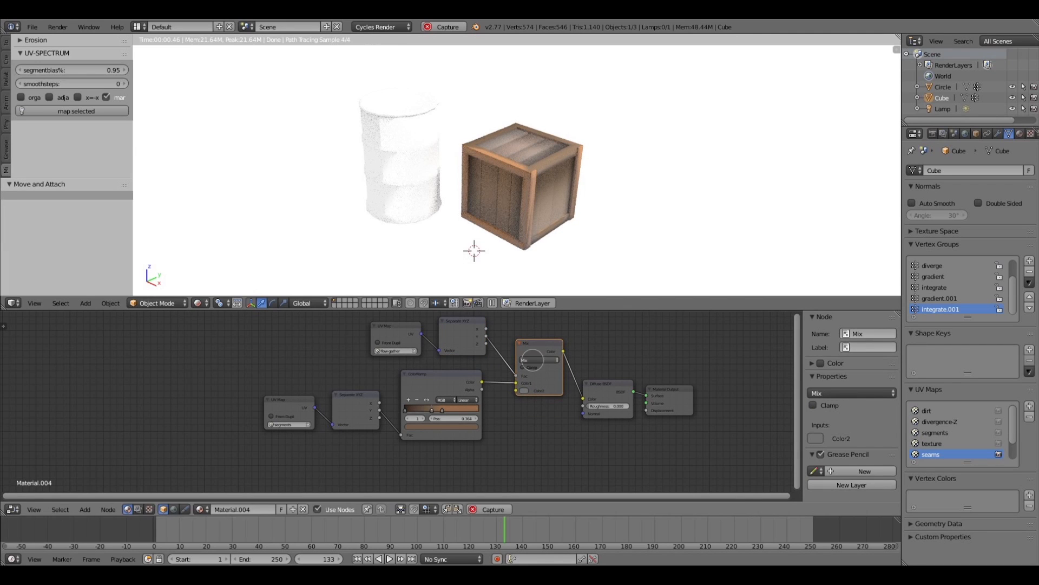
drag(463, 335, 517, 375)
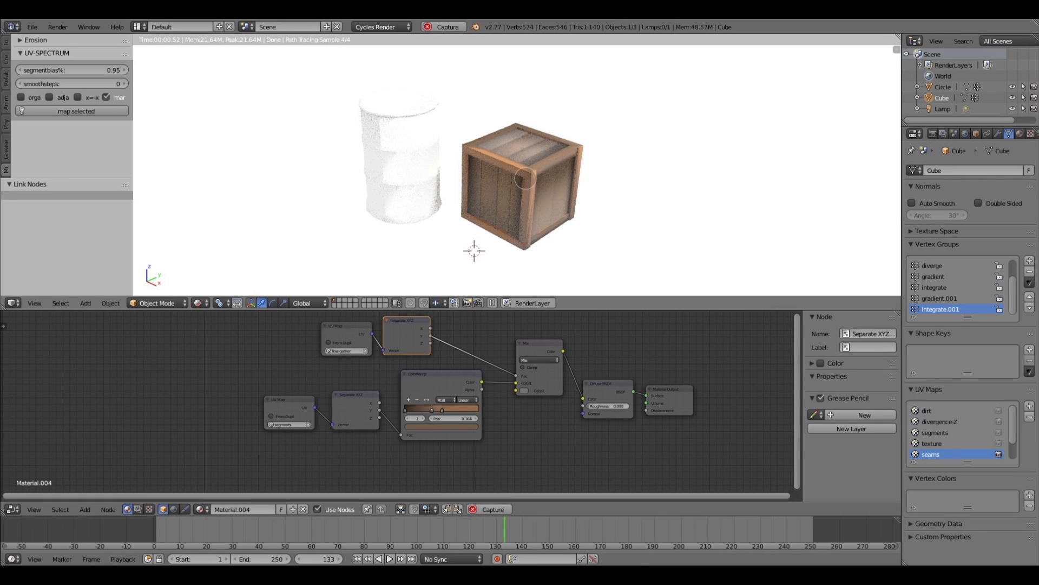
mouse_move(364, 328)
mouse_down()
mouse_move(332, 331)
mouse_move(348, 331)
mouse_up()
drag(414, 324, 371, 329)
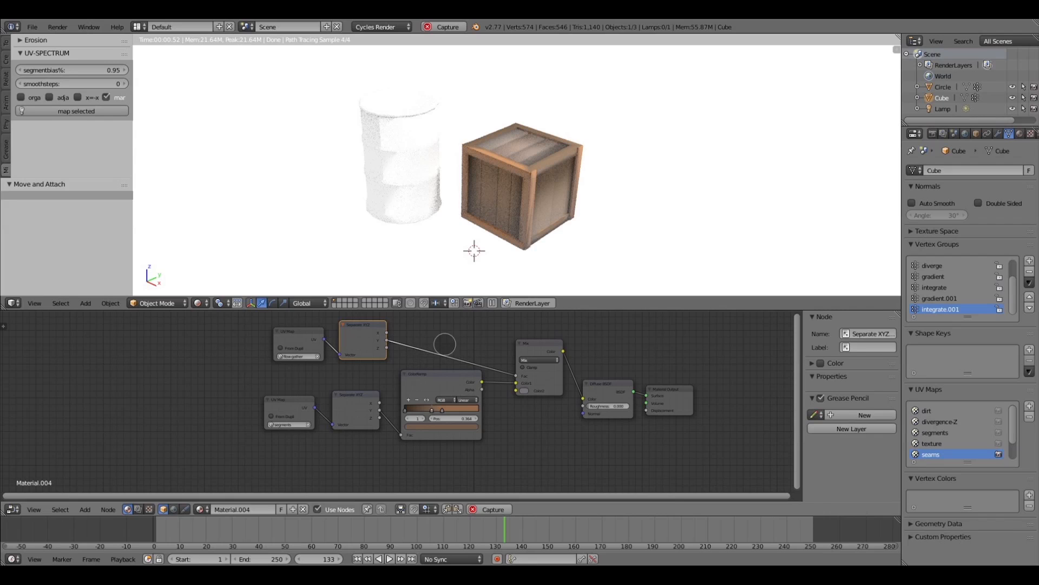
Insert a ColorRamp node between the upper Separate XYZ node and the Mix node's Fac input.
key(shift+a)
mouse_move(442, 345)
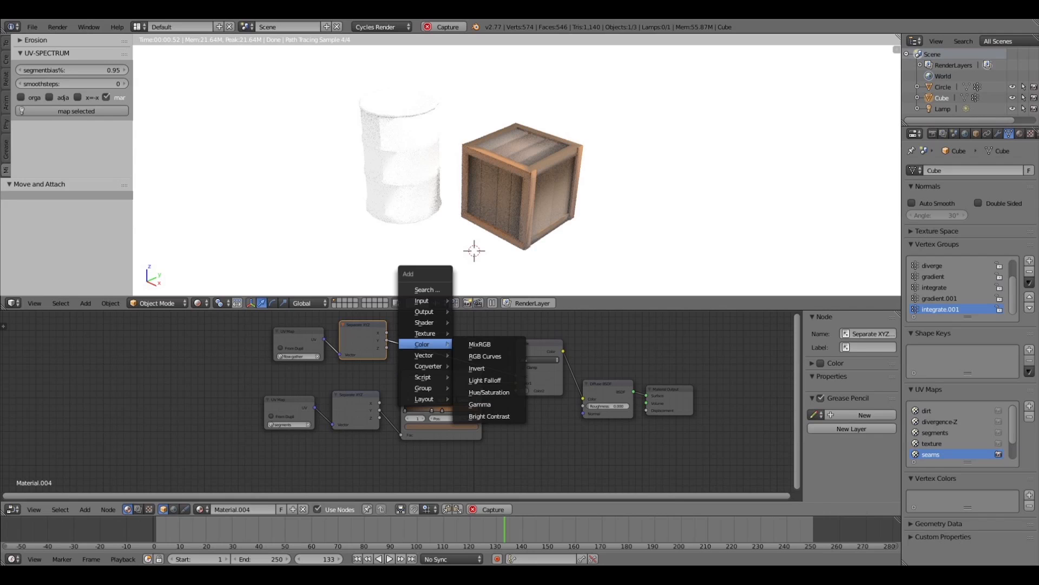
mouse_move(428, 366)
click(477, 373)
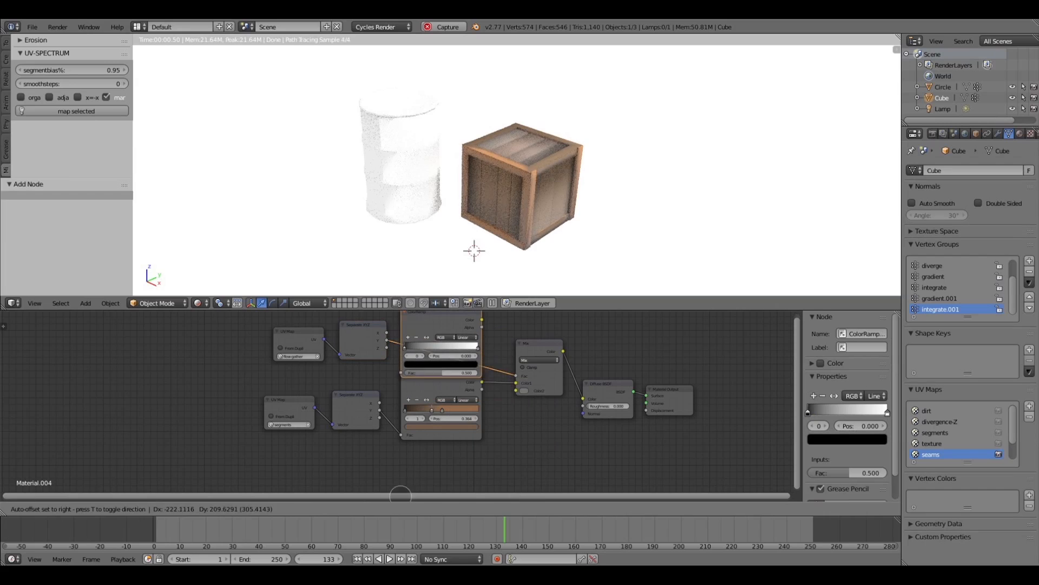
Adjust the upper ColorRamp's contrast, with the white stop at 0.655 and the black stop at 0.377.
mouse_move(459, 324)
mouse_down()
mouse_move(453, 311)
mouse_move(419, 334)
mouse_move(475, 333)
mouse_move(454, 334)
mouse_up()
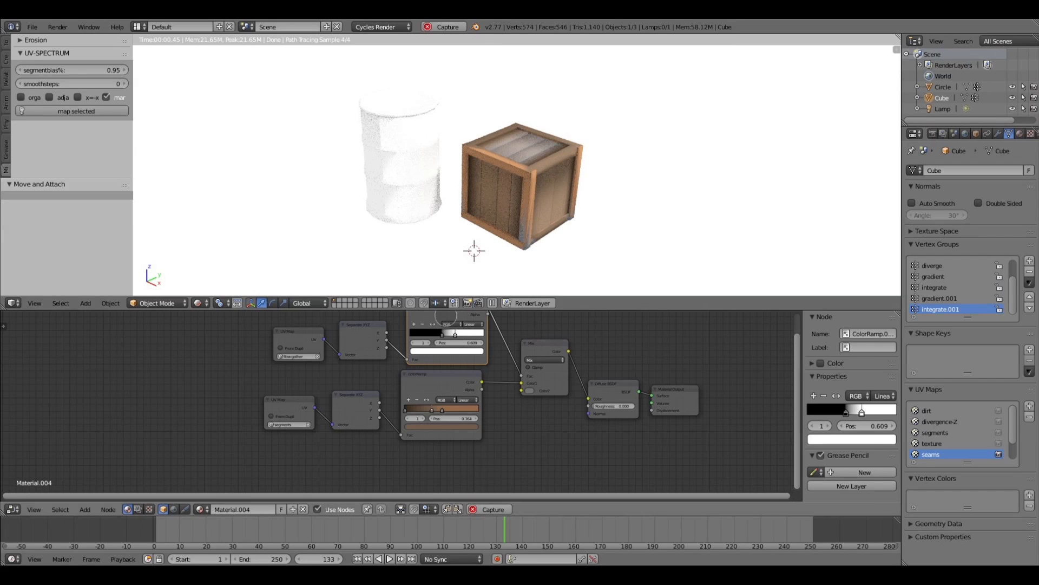
drag(446, 331, 459, 334)
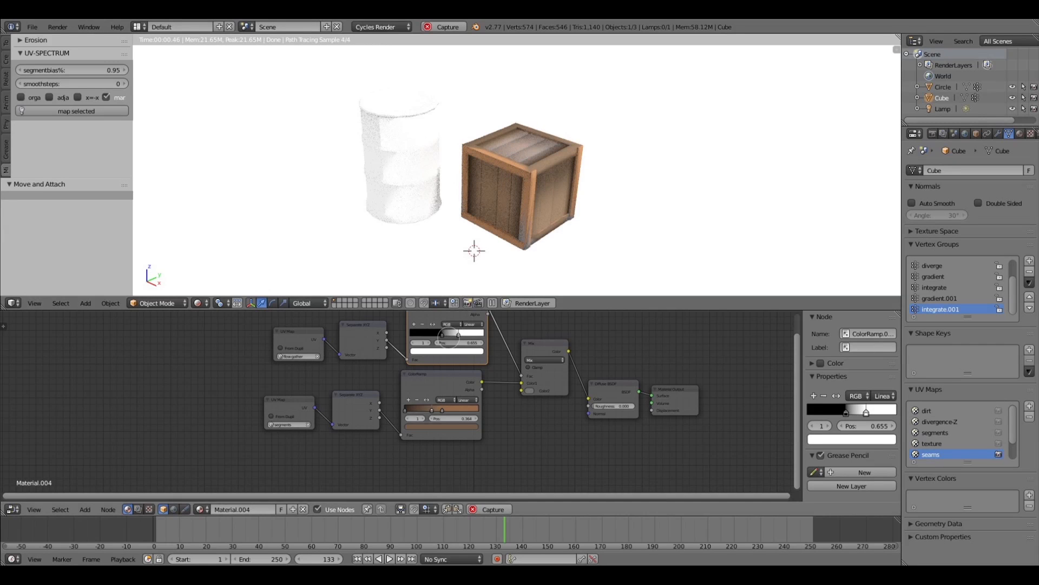
drag(443, 333, 411, 334)
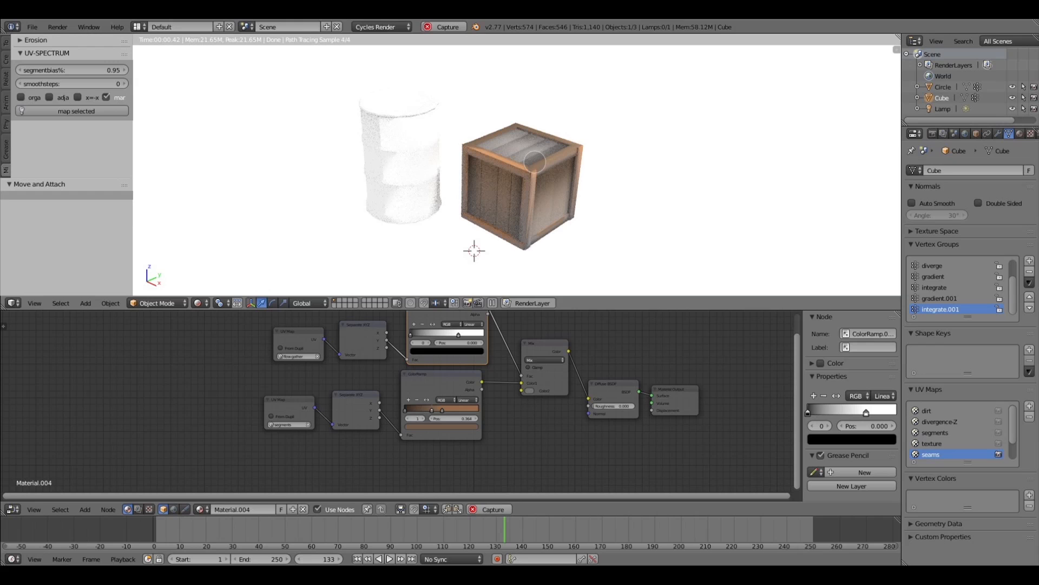
drag(410, 334, 448, 330)
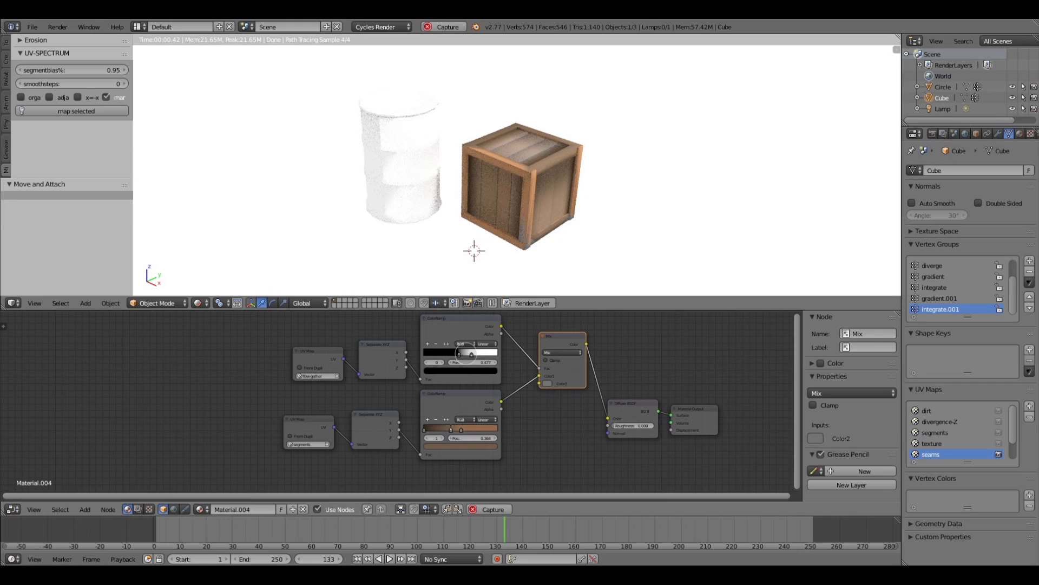
drag(460, 353, 452, 353)
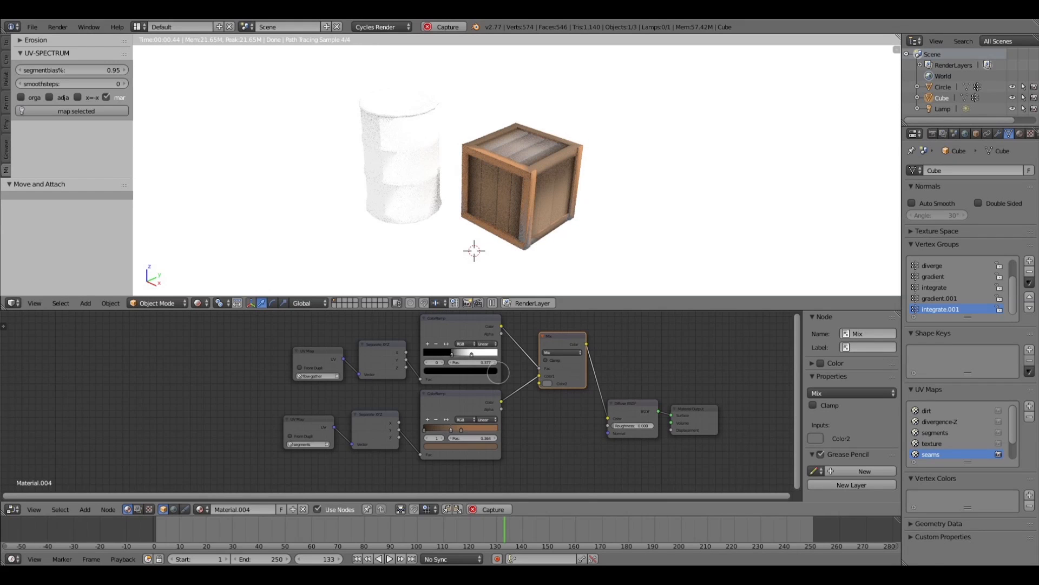
Arrange the Mix, Diffuse BSDF and Material Output nodes in a tidy row beside the two ColorRamps.
drag(559, 339, 548, 353)
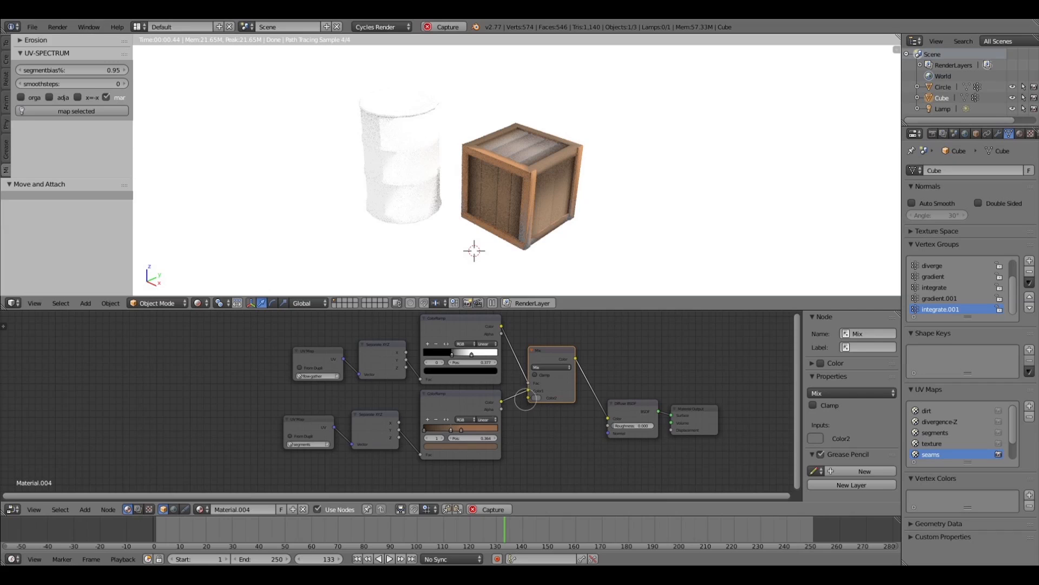
drag(625, 418, 622, 366)
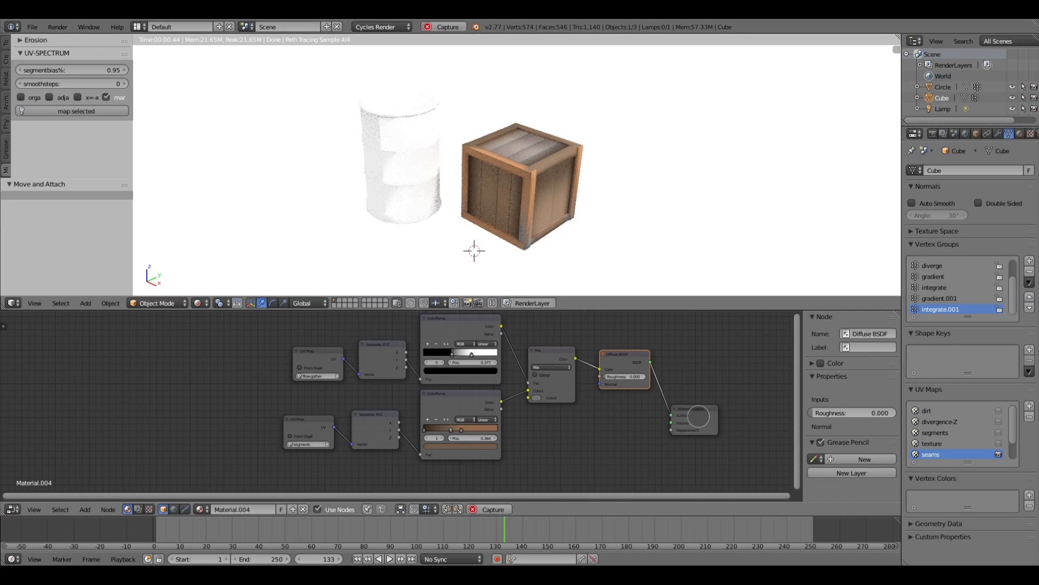
drag(698, 417, 698, 396)
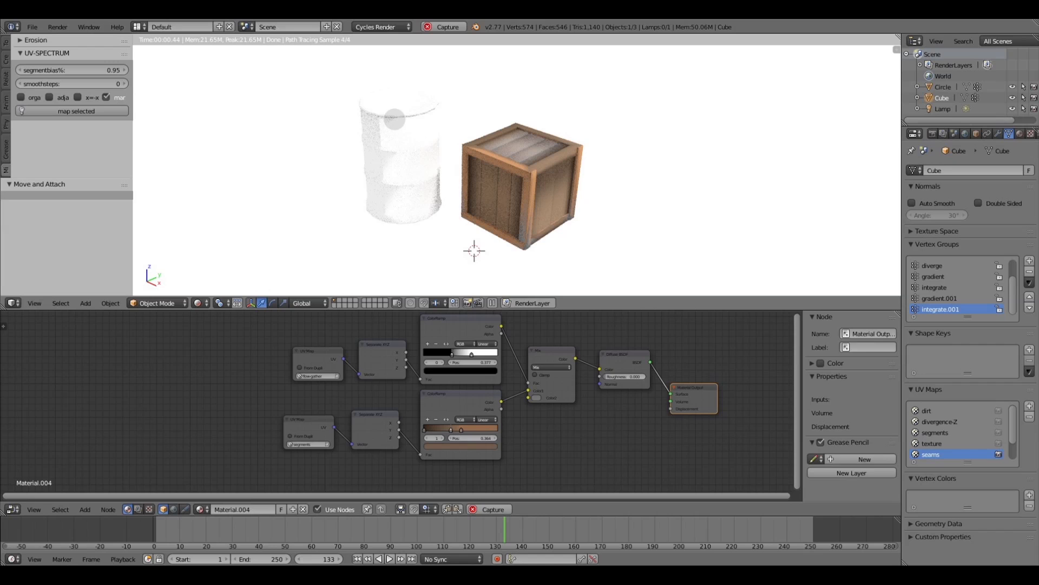
Select the barrel and create a new material for it.
right_click(395, 119)
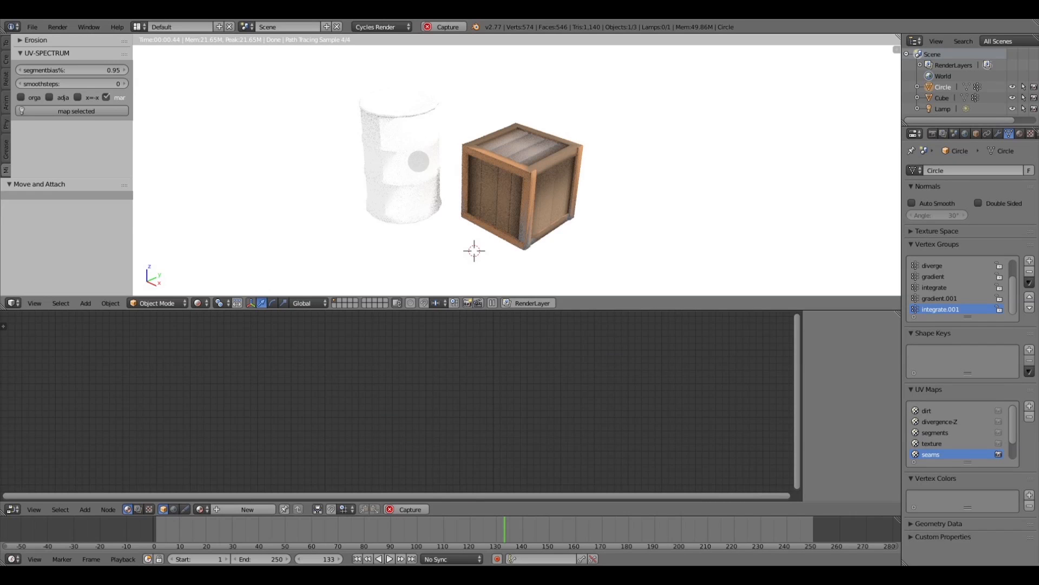
middle_drag(424, 211, 414, 182)
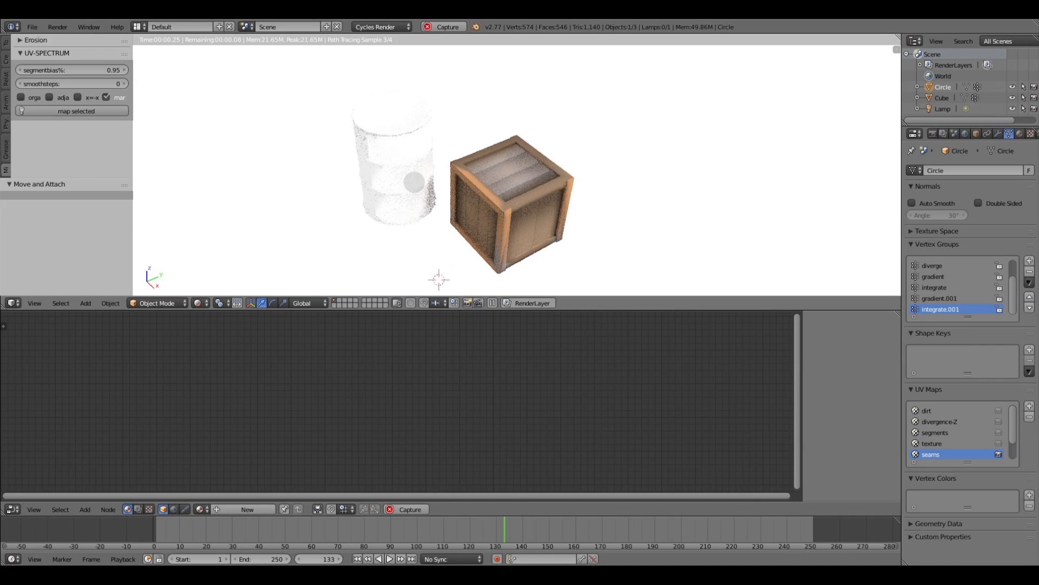
click(248, 509)
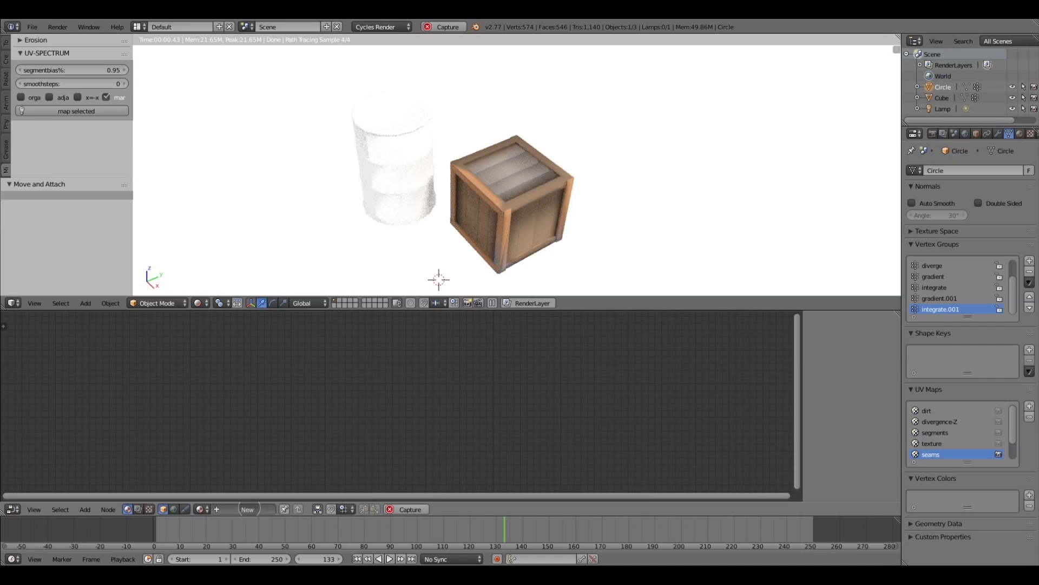
drag(530, 427, 564, 417)
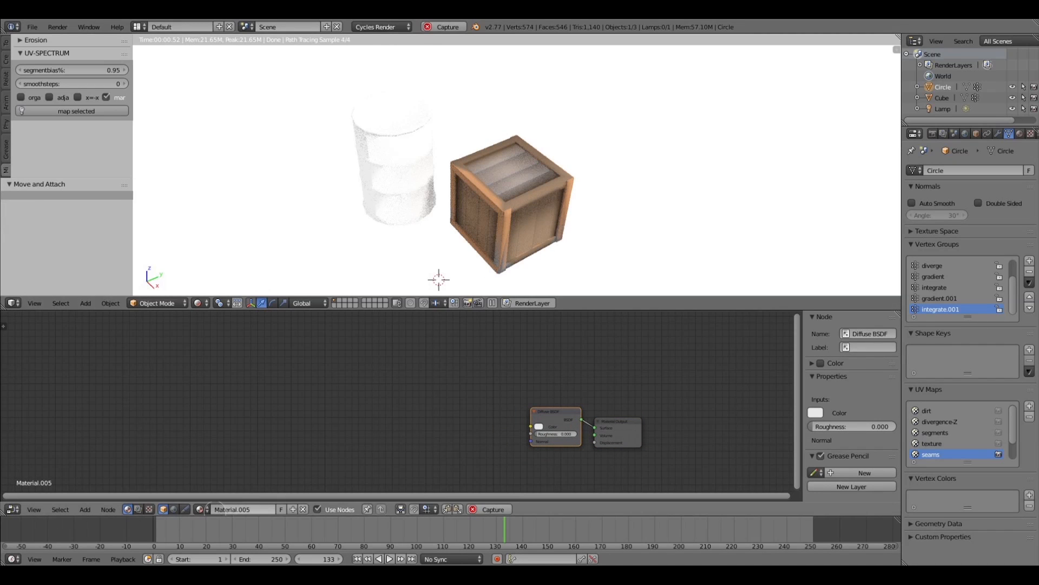
Add a ColorRamp node in front of the Diffuse BSDF and a UV Map node further upstream.
click(85, 509)
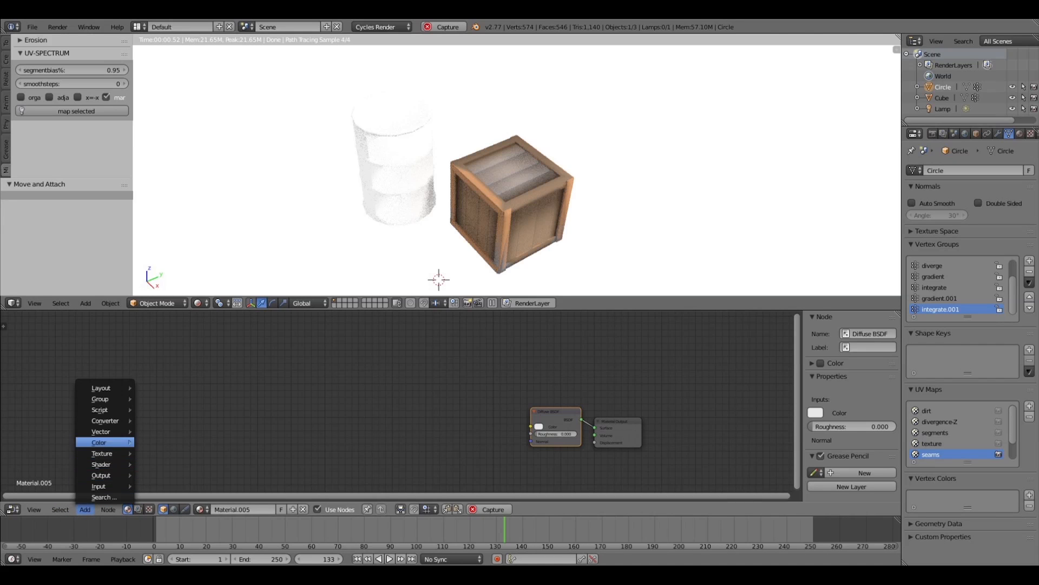
mouse_move(106, 421)
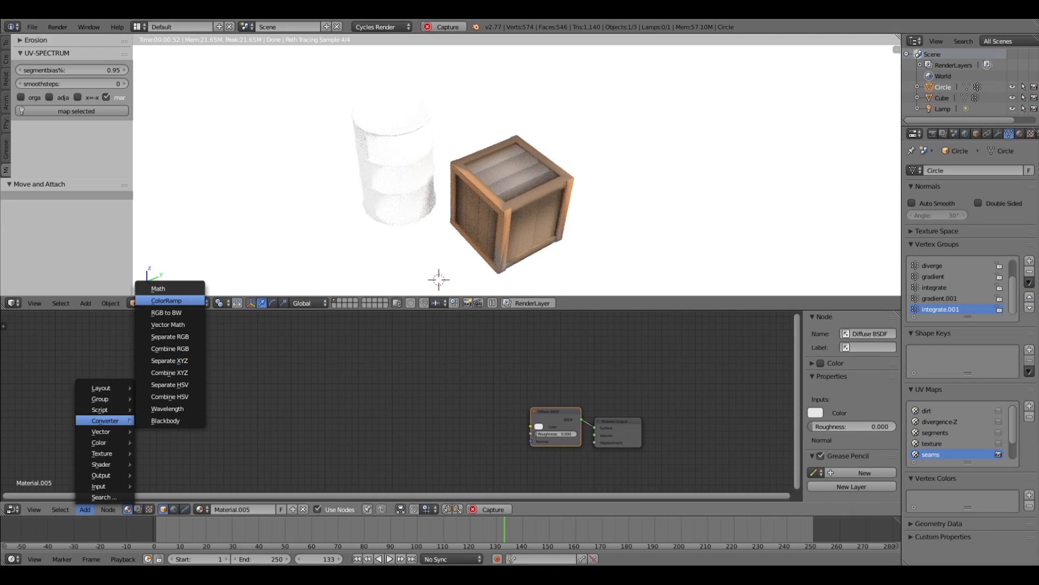
click(166, 300)
key(shift+a)
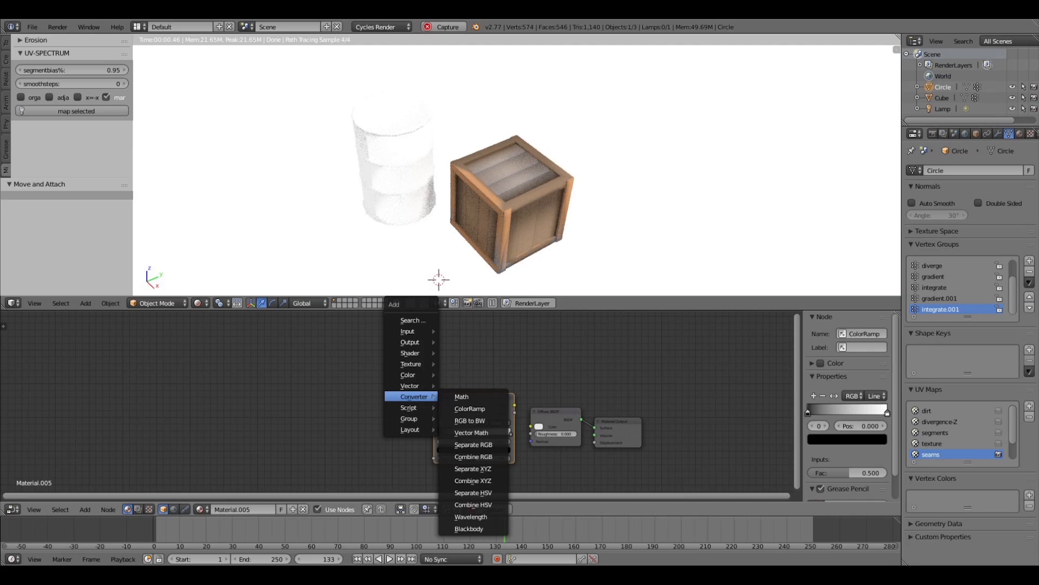
mouse_move(409, 330)
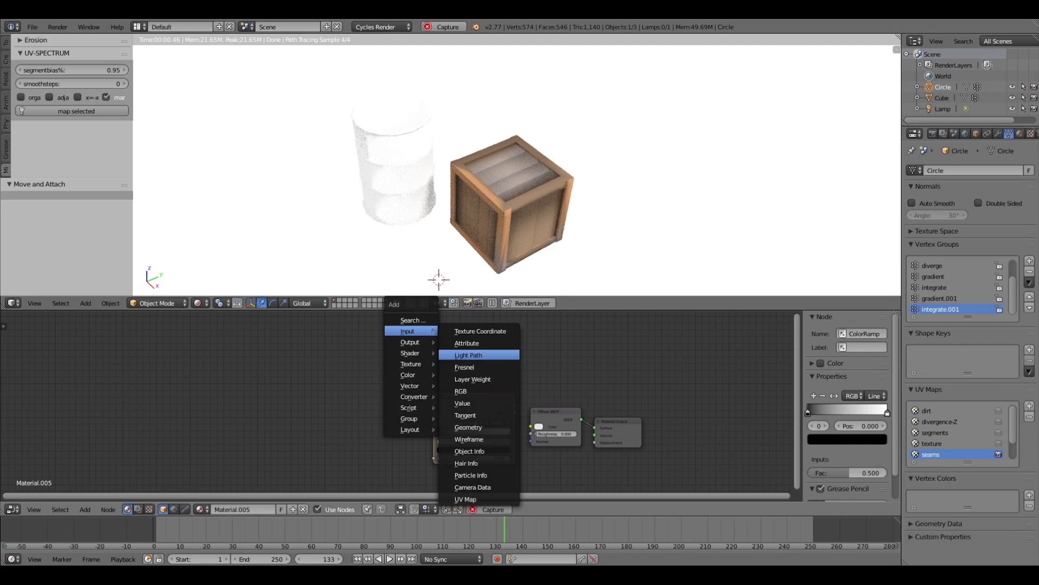
click(466, 499)
click(350, 417)
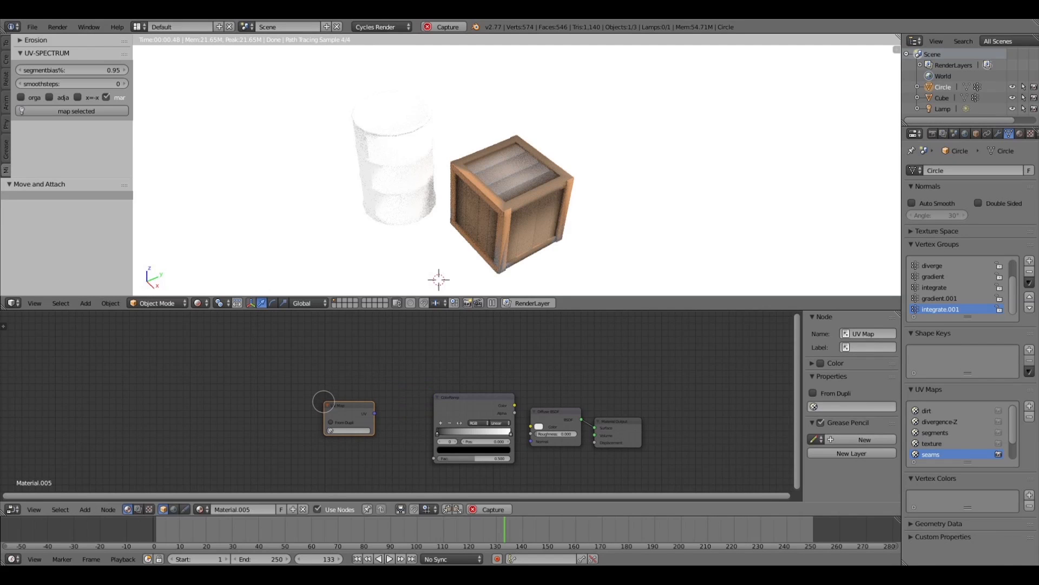
Add a Separate XYZ node and chain UV Map, Separate XYZ and ColorRamp into the Diffuse BSDF's color input.
key(shift+a)
mouse_move(387, 513)
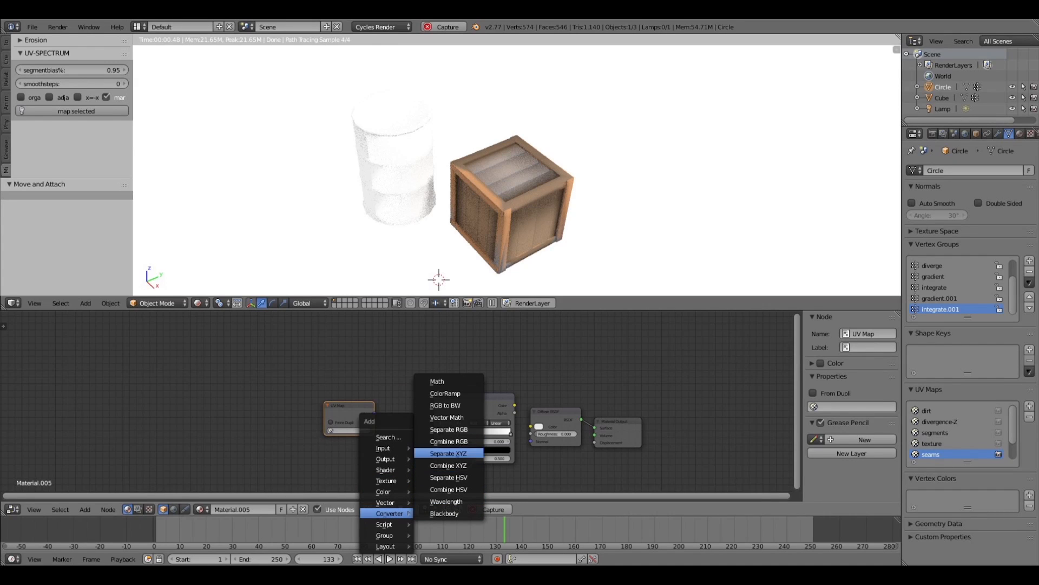
click(448, 453)
click(366, 394)
click(347, 412)
drag(338, 405, 416, 407)
drag(433, 457, 433, 458)
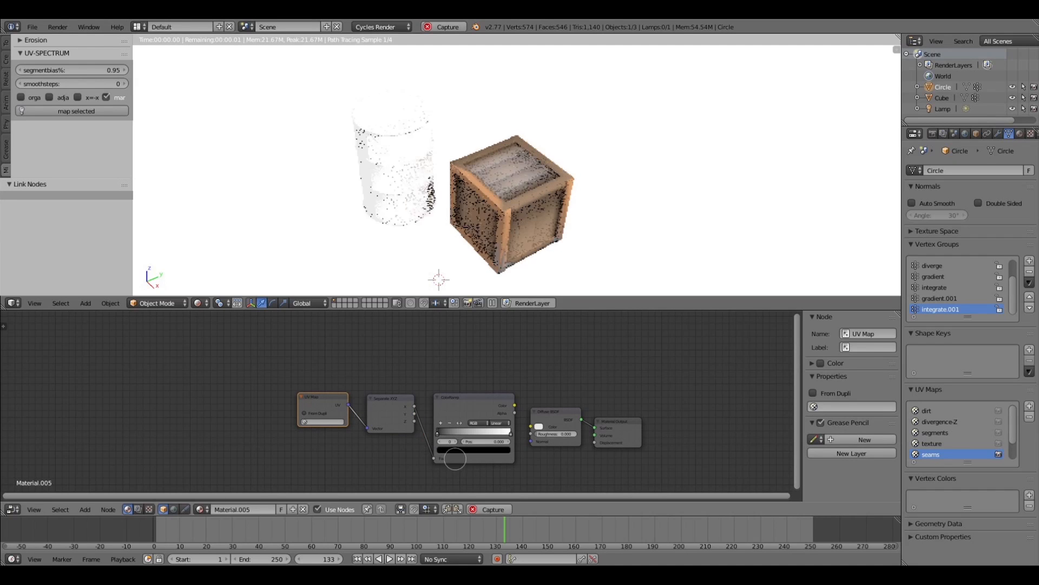
drag(515, 405, 528, 428)
Set the barrel material's UV Map node to the dirt map.
middle_drag(451, 243, 437, 223)
click(322, 421)
click(320, 431)
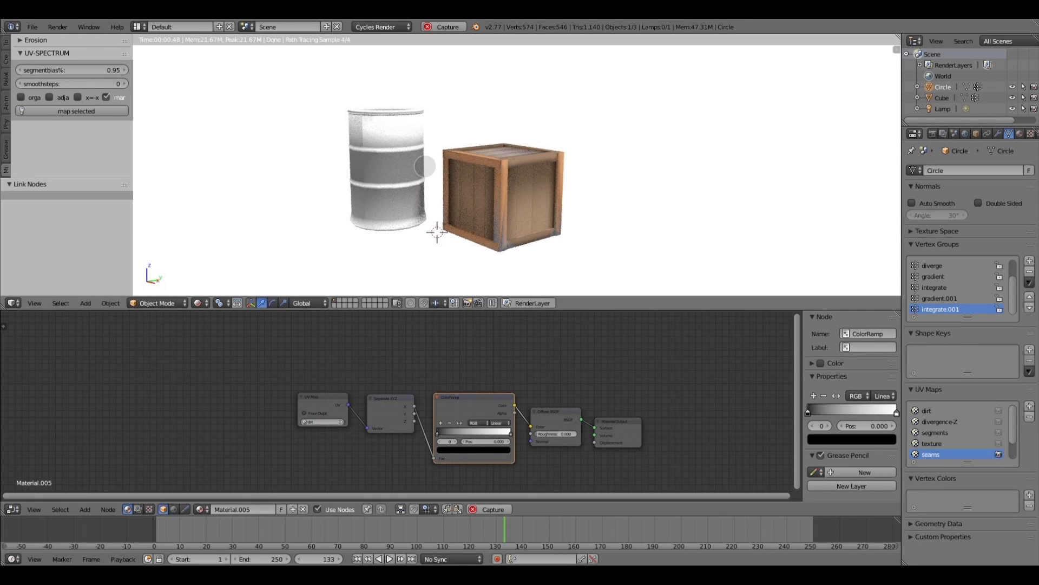
Flip the barrel material's ColorRamp and move its black stop to 0.823.
middle_drag(410, 185, 423, 233)
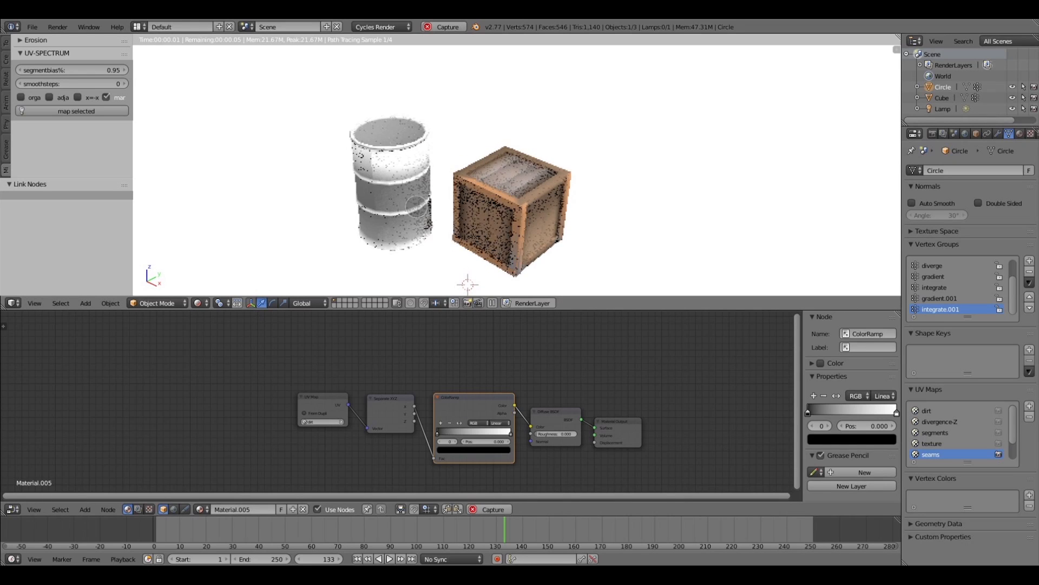
middle_drag(511, 250, 568, 248)
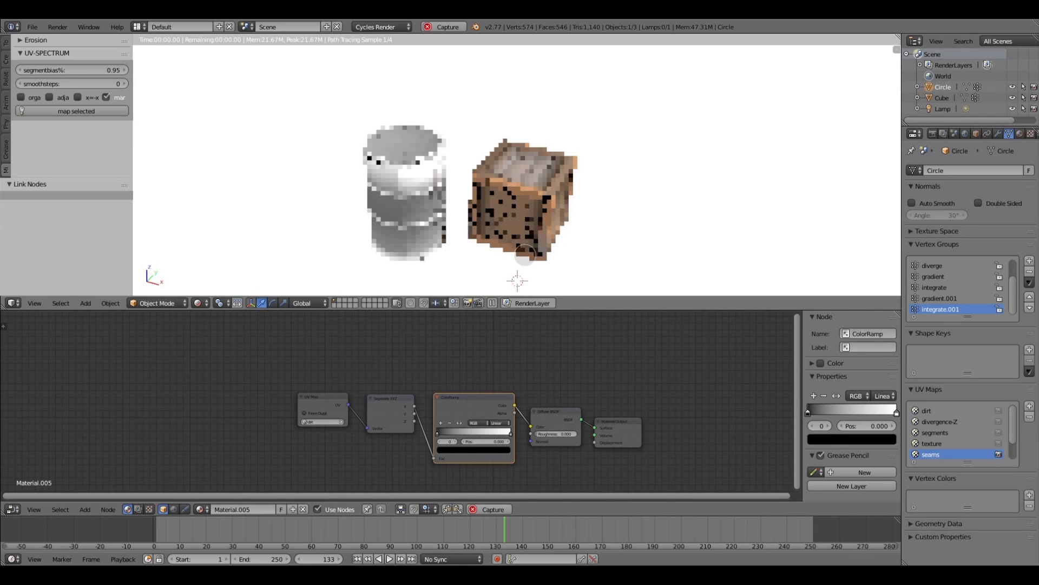
click(459, 423)
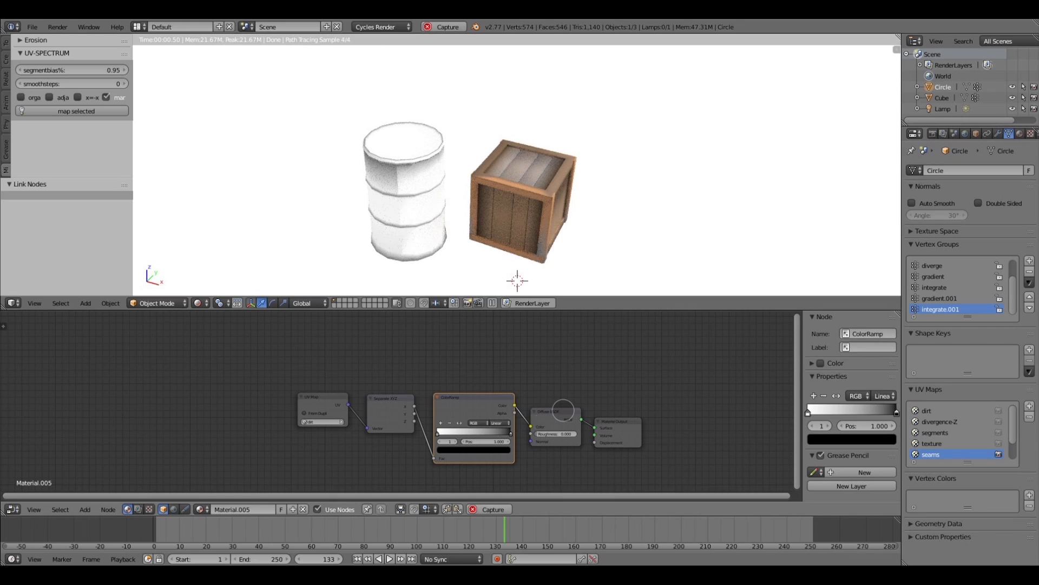
mouse_move(509, 433)
mouse_down()
mouse_move(454, 433)
mouse_move(497, 434)
mouse_up()
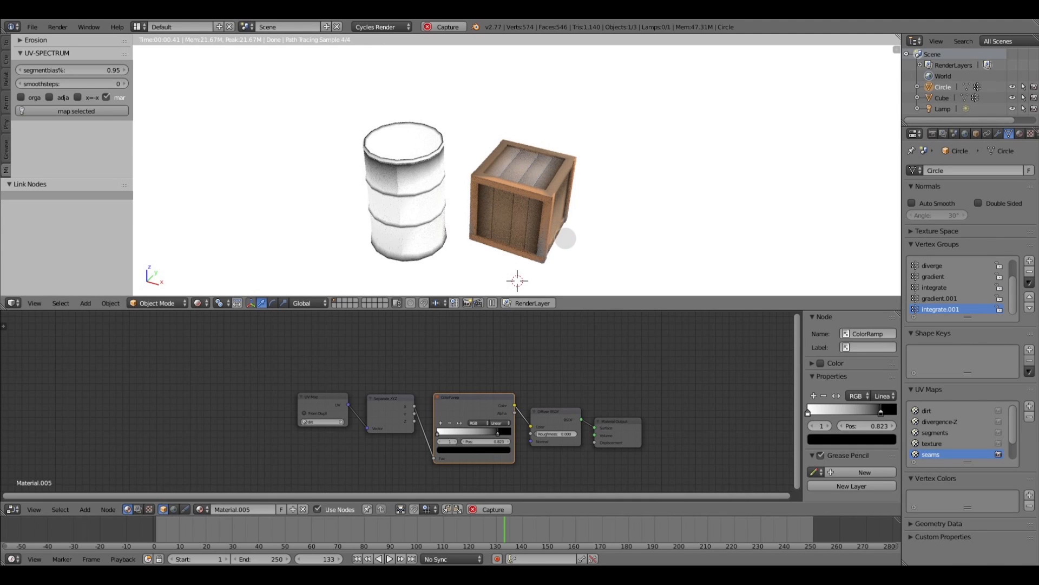
middle_drag(545, 235, 453, 128)
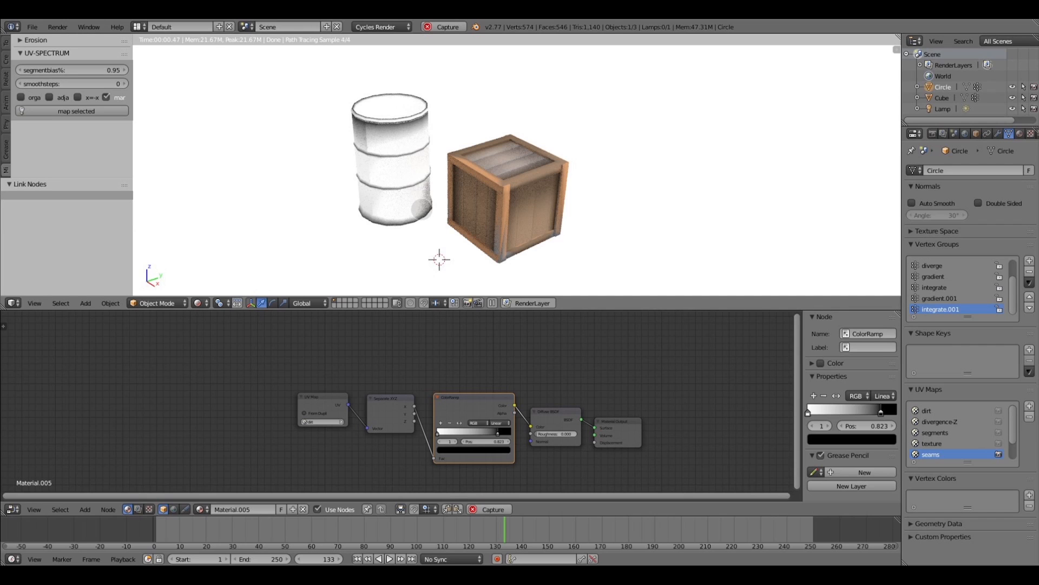
Rearrange the barrel material's ColorRamp, Separate XYZ and UV Map nodes, and link a different Separate XYZ output to the ColorRamp's Fac.
drag(478, 398, 480, 359)
drag(397, 392, 402, 358)
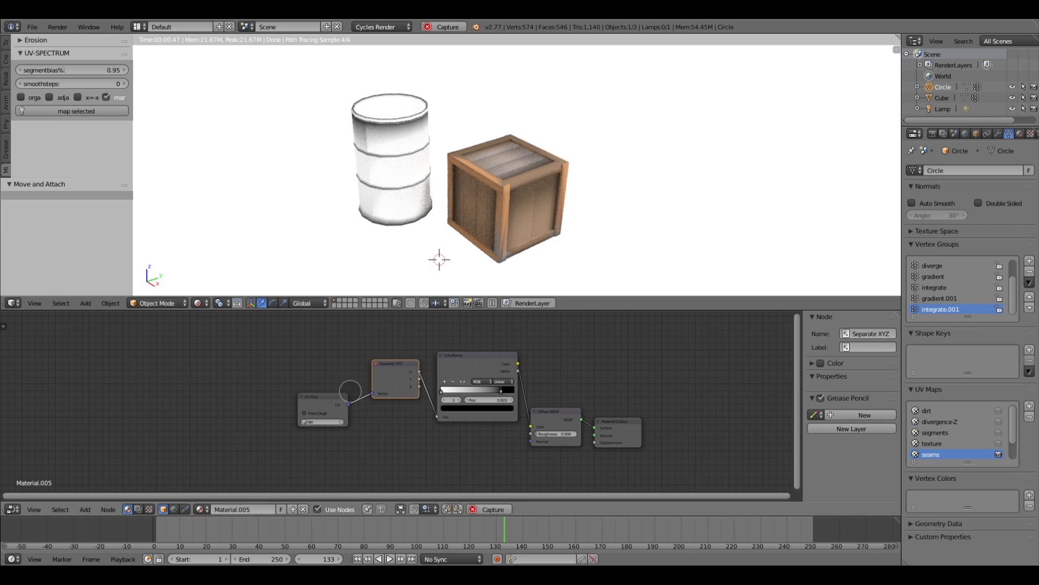
drag(334, 402, 342, 375)
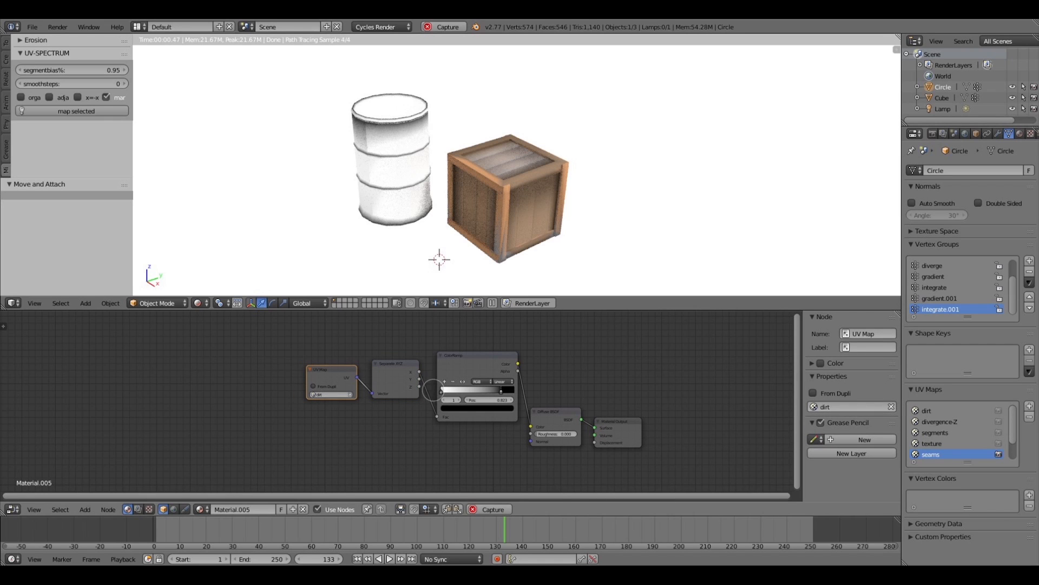
drag(407, 389, 438, 416)
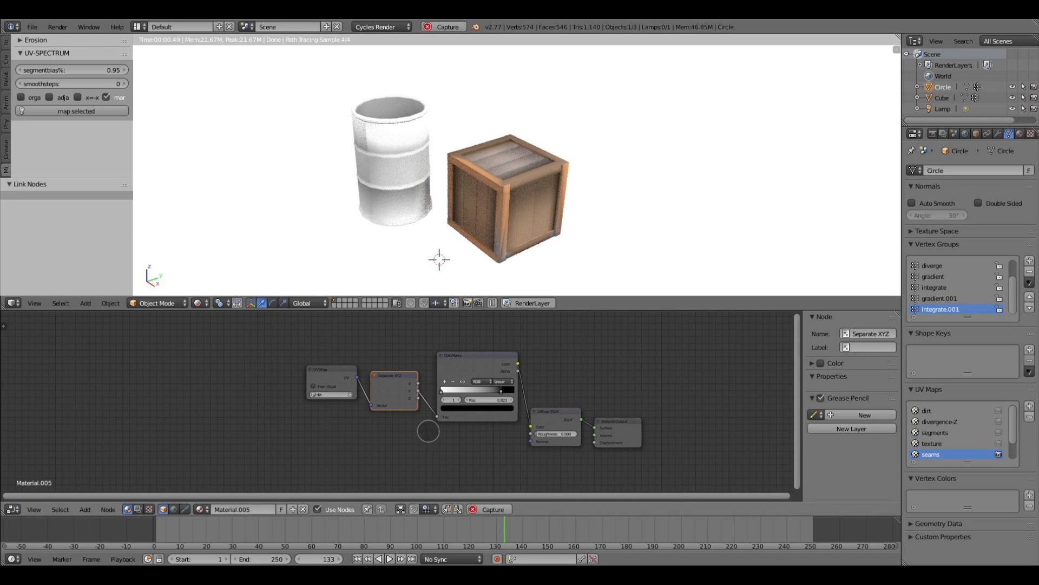
mouse_move(420, 237)
middle_down()
mouse_move(471, 239)
mouse_move(457, 259)
mouse_move(436, 220)
mouse_move(401, 233)
mouse_move(427, 236)
middle_up()
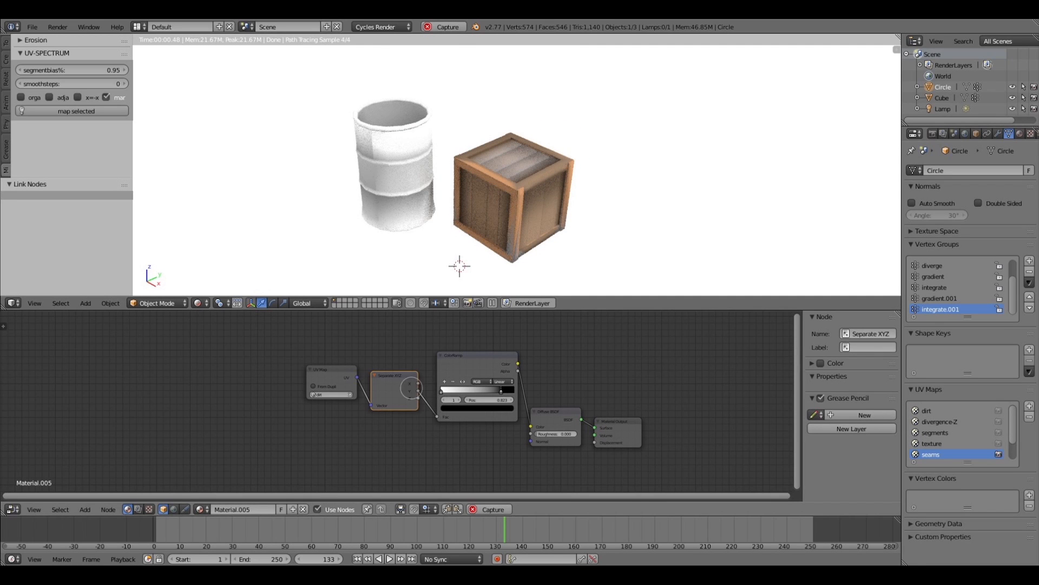
Set the UV Map node to dirt-diverge, with the ColorRamp's black stop at 0.918 and fed by Separate XYZ's X output.
click(333, 394)
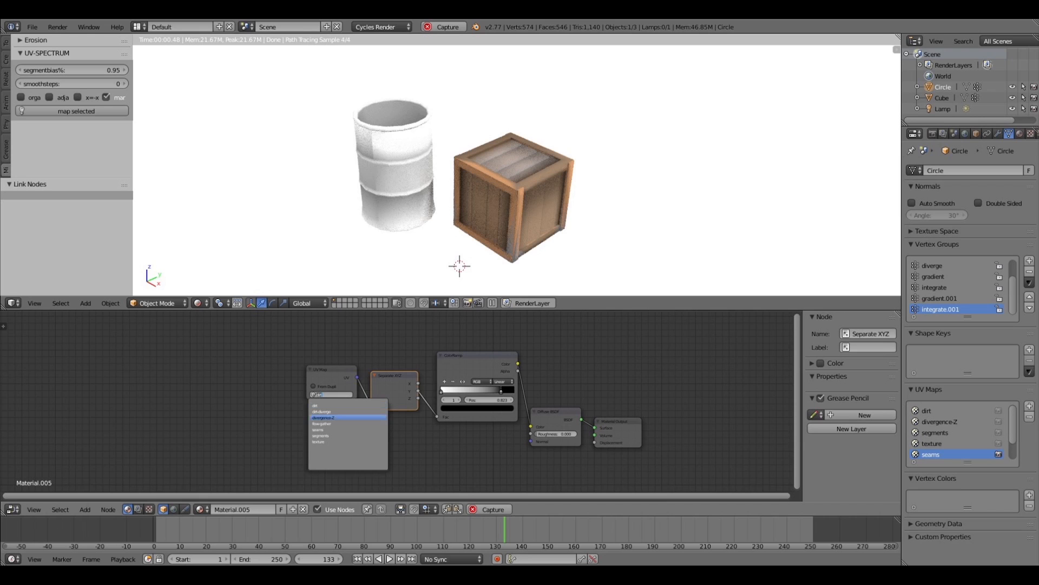
click(324, 411)
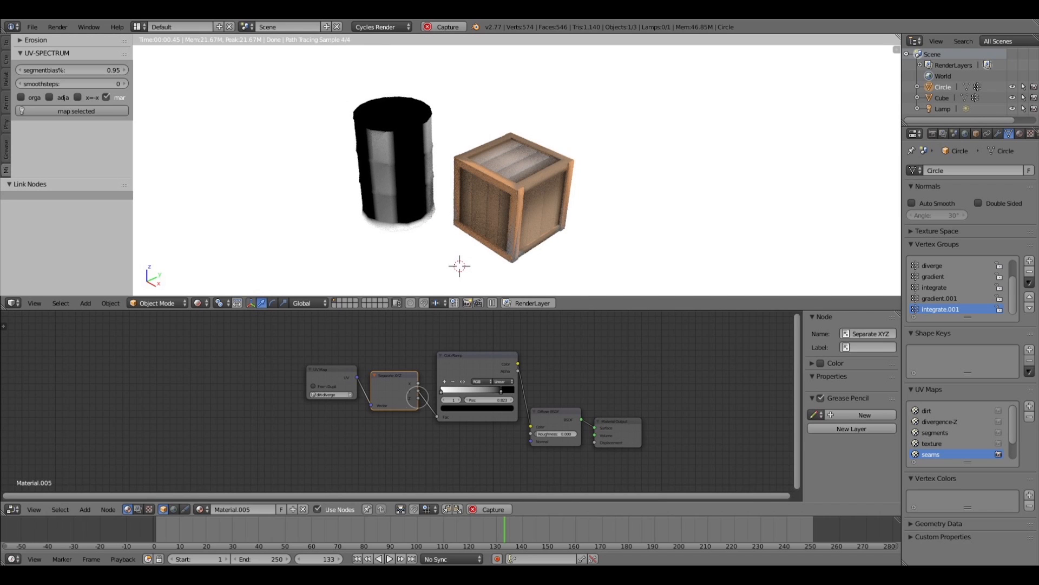
drag(501, 390, 527, 386)
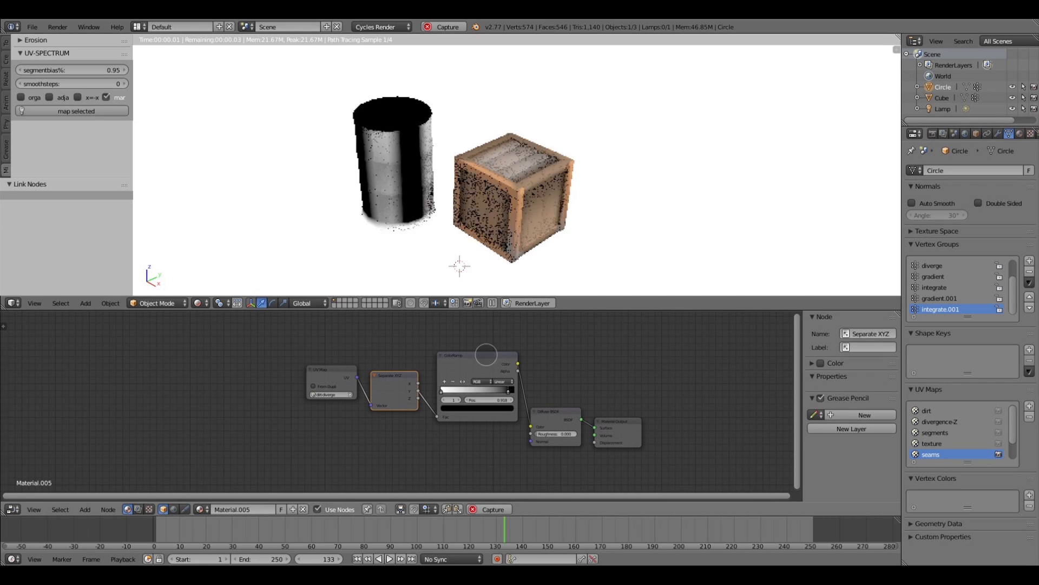
drag(419, 383, 441, 417)
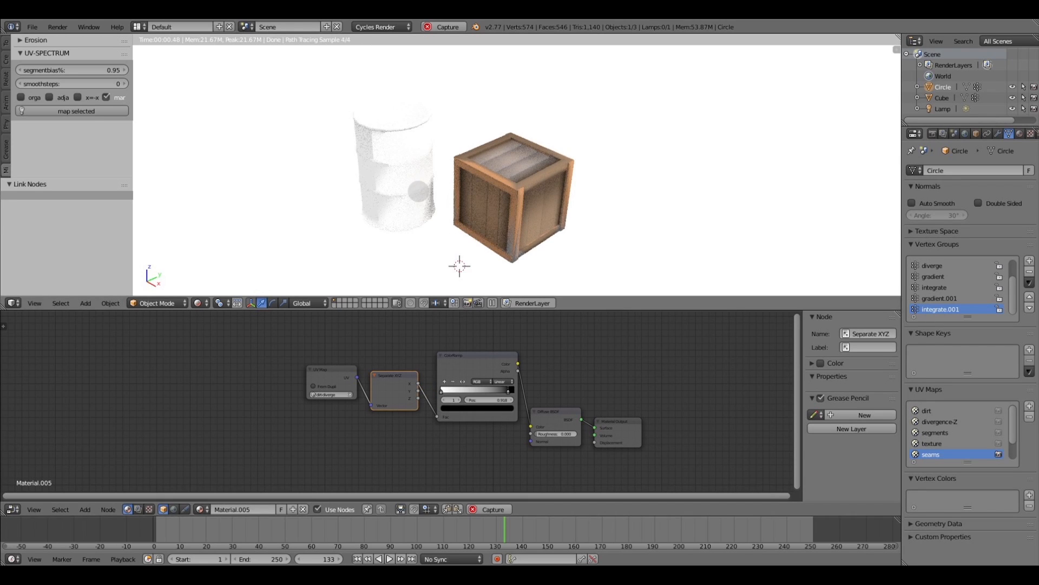
Adjust the ColorRamp's black stop, then flip the ramp and keep the black stop at 0.000.
middle_drag(419, 191, 397, 179)
drag(507, 390, 521, 391)
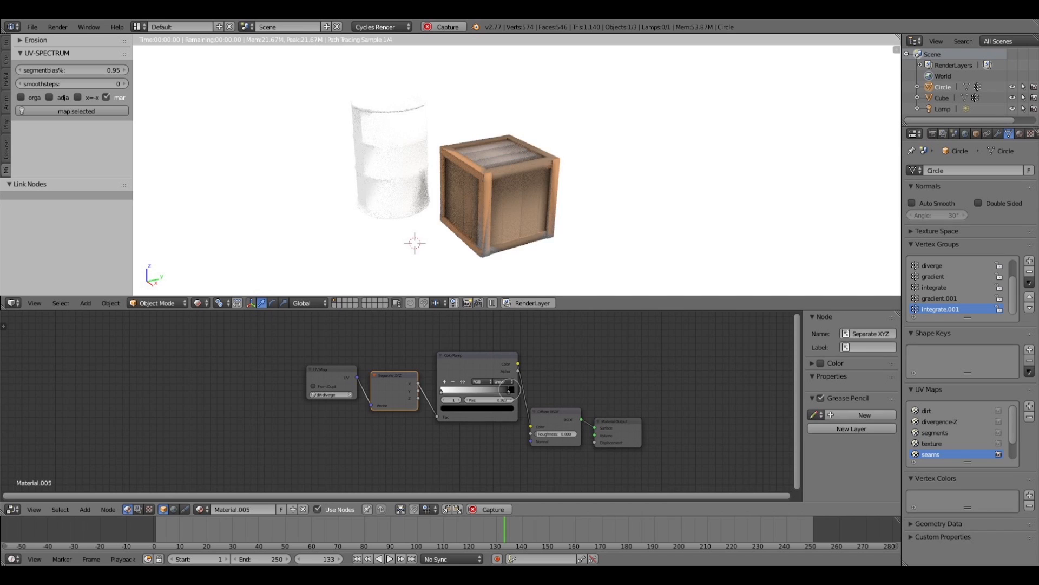
click(462, 381)
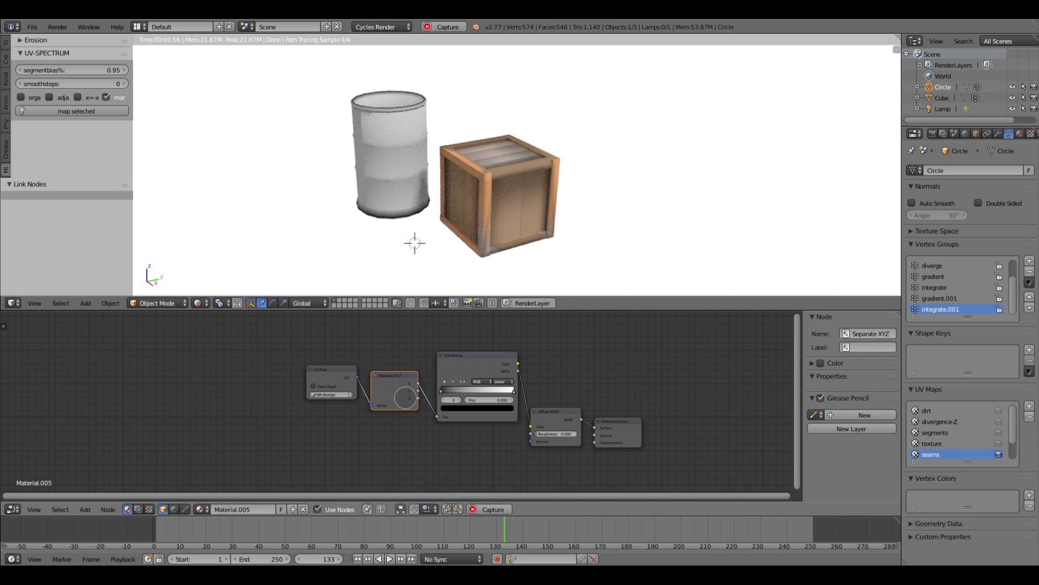
mouse_move(441, 389)
mouse_down()
mouse_move(475, 390)
mouse_move(423, 389)
mouse_up()
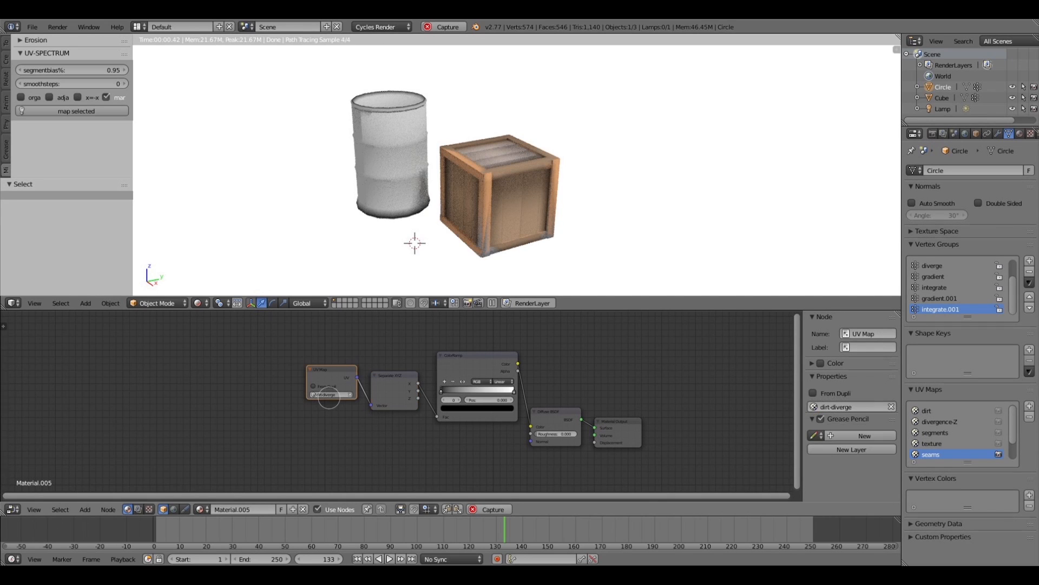
Set the UV Map node to divergence-Z and tighten the ColorRamp, with the black stop at 0.100 and the white stop past the middle.
click(333, 396)
click(333, 394)
click(331, 418)
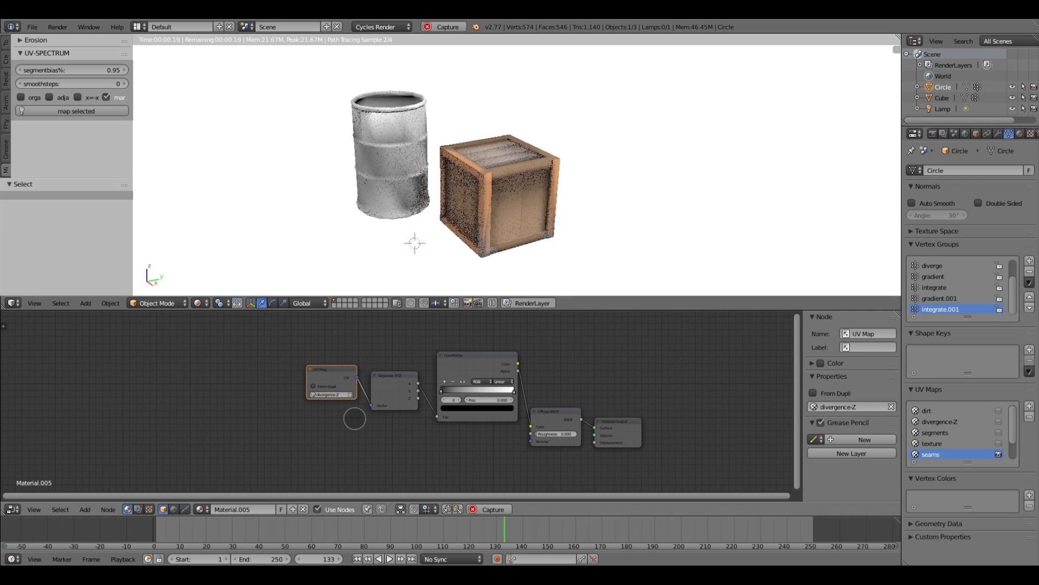
middle_drag(384, 227, 502, 225)
drag(506, 390, 449, 390)
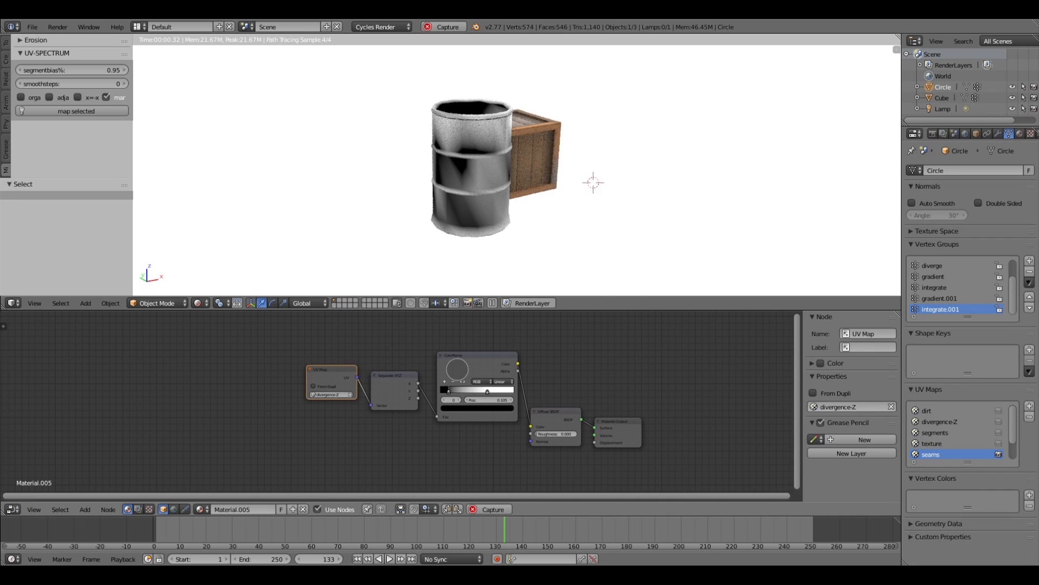
Inspect the barrel's wireframe and its rendered divergence-Z shading from several angles.
middle_drag(433, 163, 393, 127)
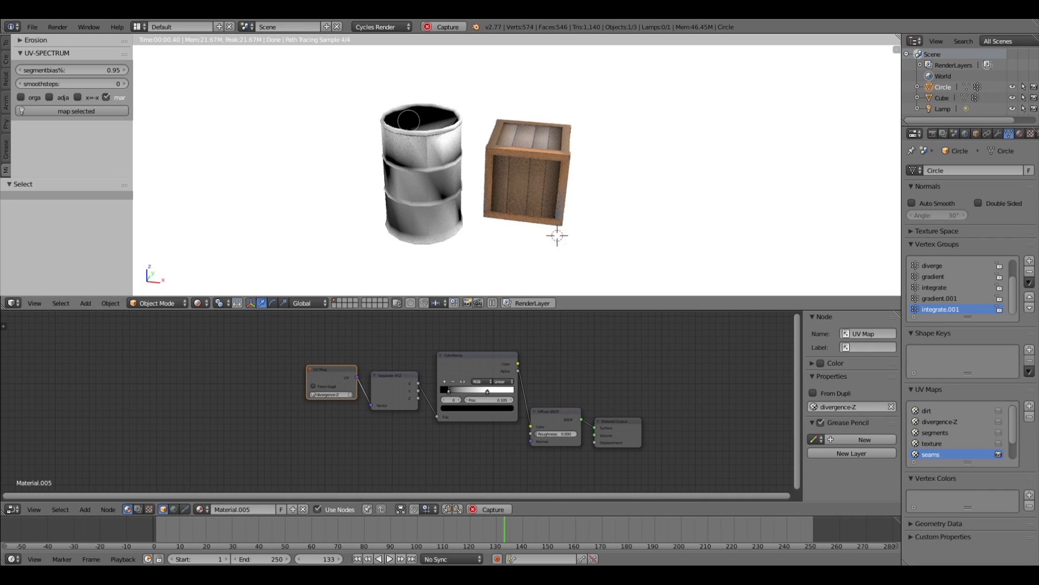
key(z)
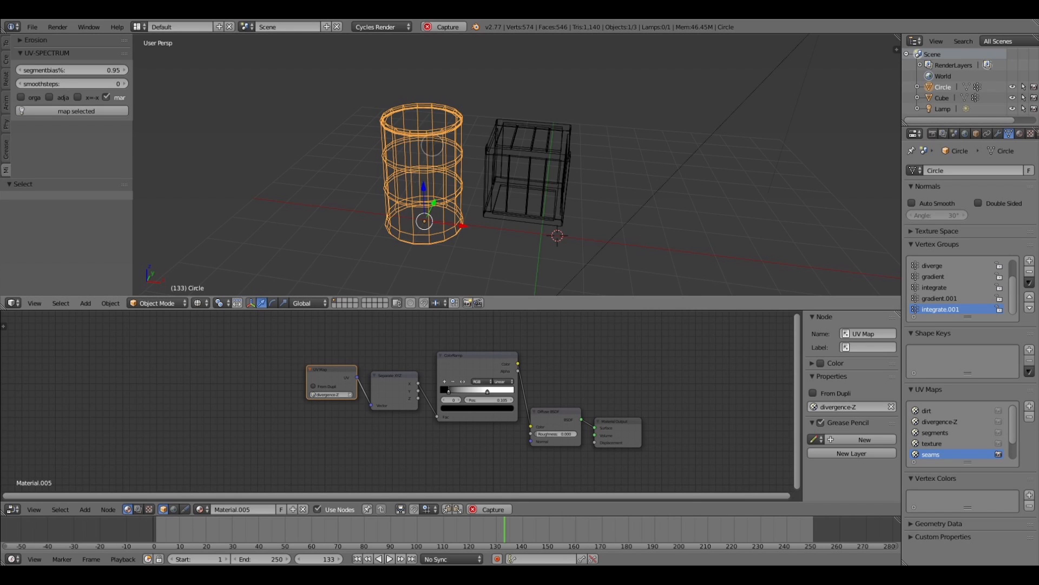
key(z)
key(shift+z)
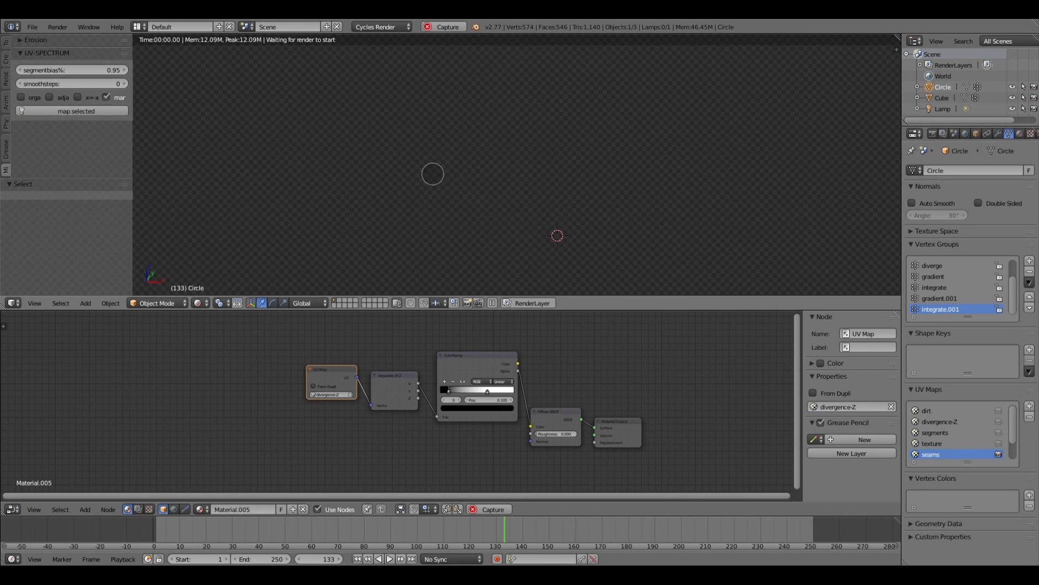
middle_drag(485, 199, 471, 254)
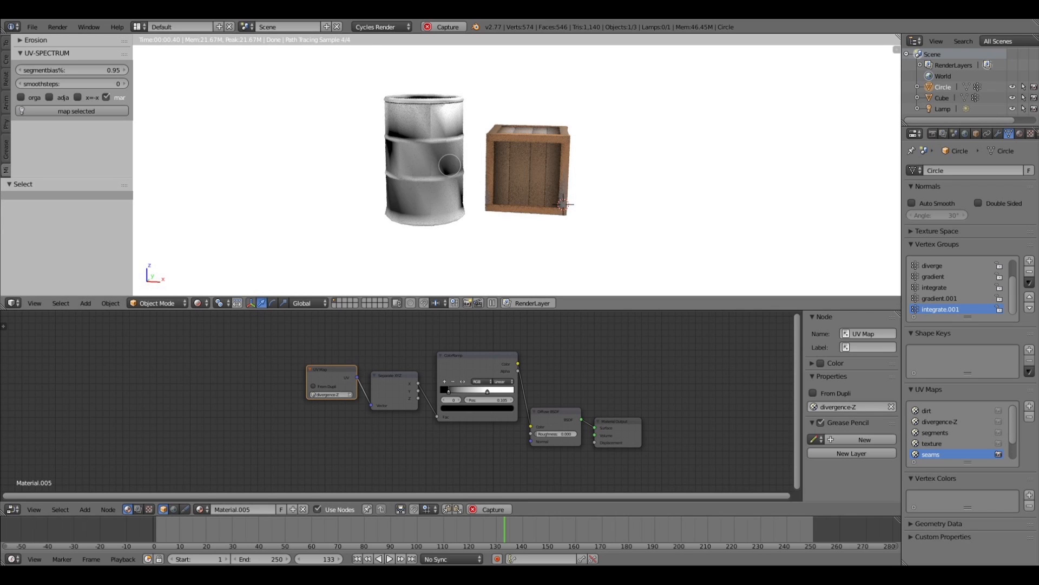
middle_drag(400, 175, 349, 230)
Set the UV Map node to flow-gather, relink the ColorRamp's input and spread its stops, with black at 0.158 and white at the end.
click(332, 395)
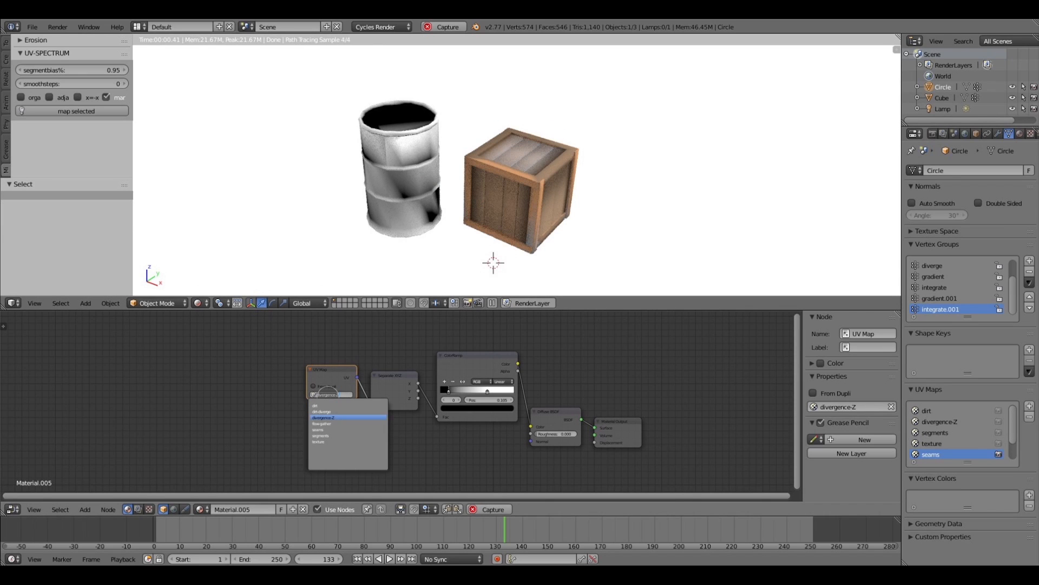
click(322, 423)
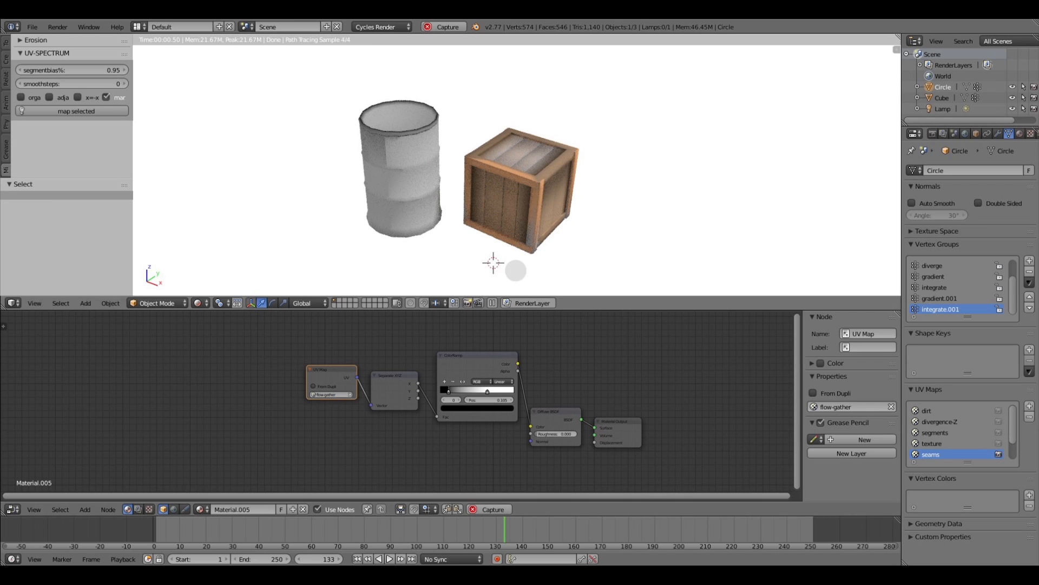
drag(447, 393, 437, 416)
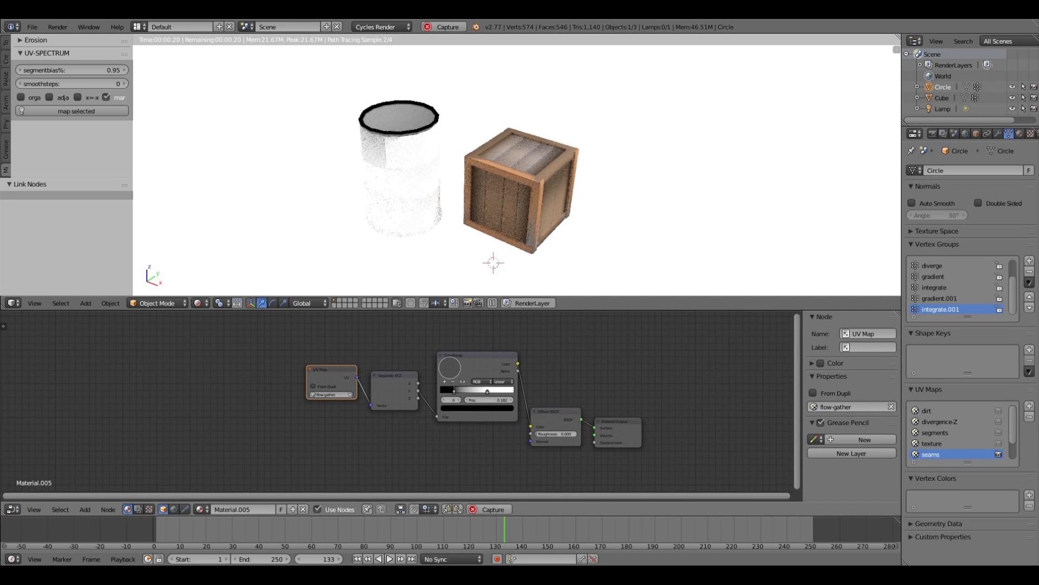
drag(487, 391, 452, 391)
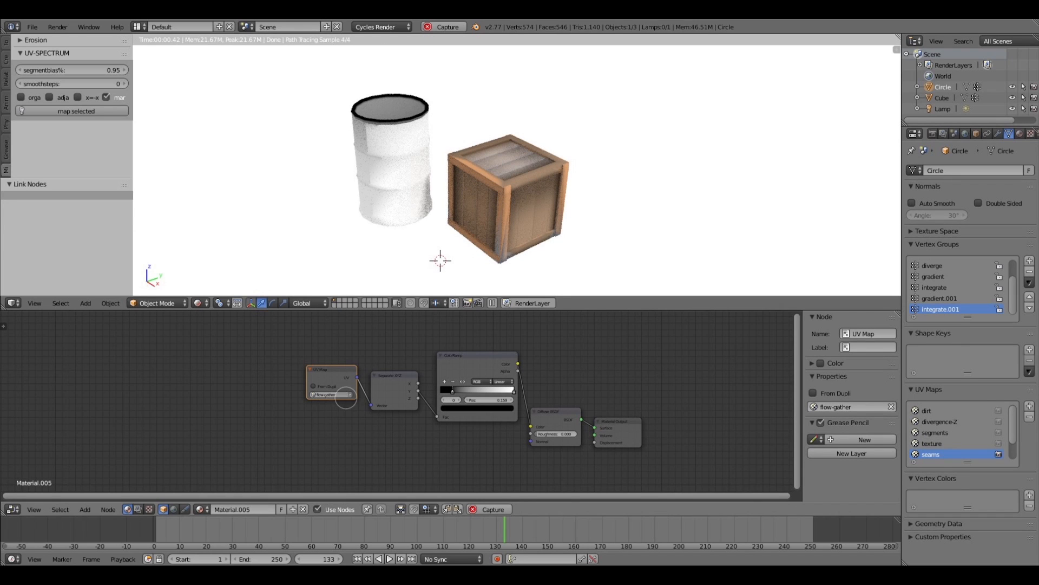
Try the seams map and the segments map in the UV Map node, and set the ColorRamp's black stop to 0.191.
click(342, 394)
click(320, 429)
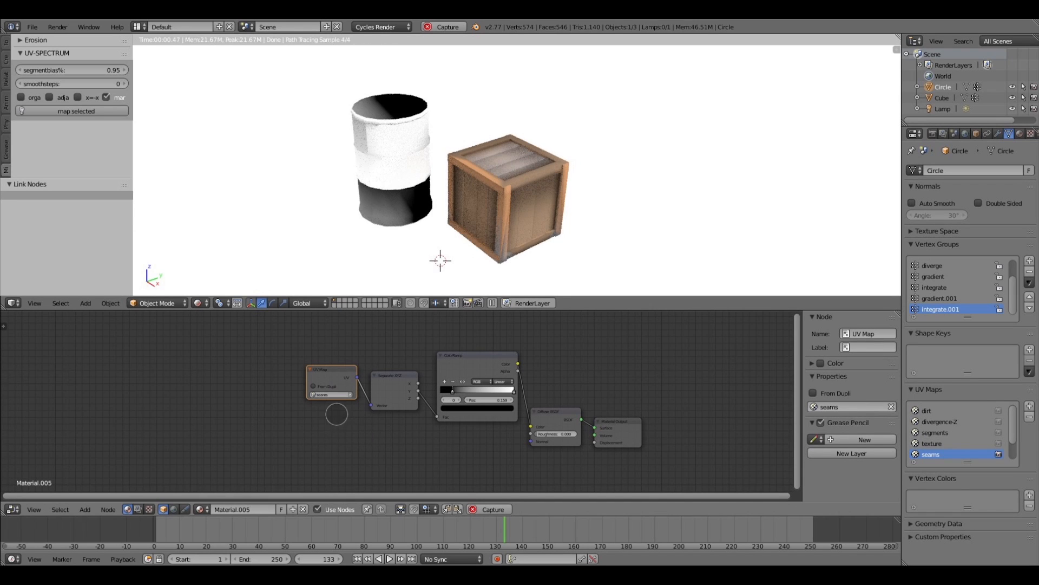
click(331, 395)
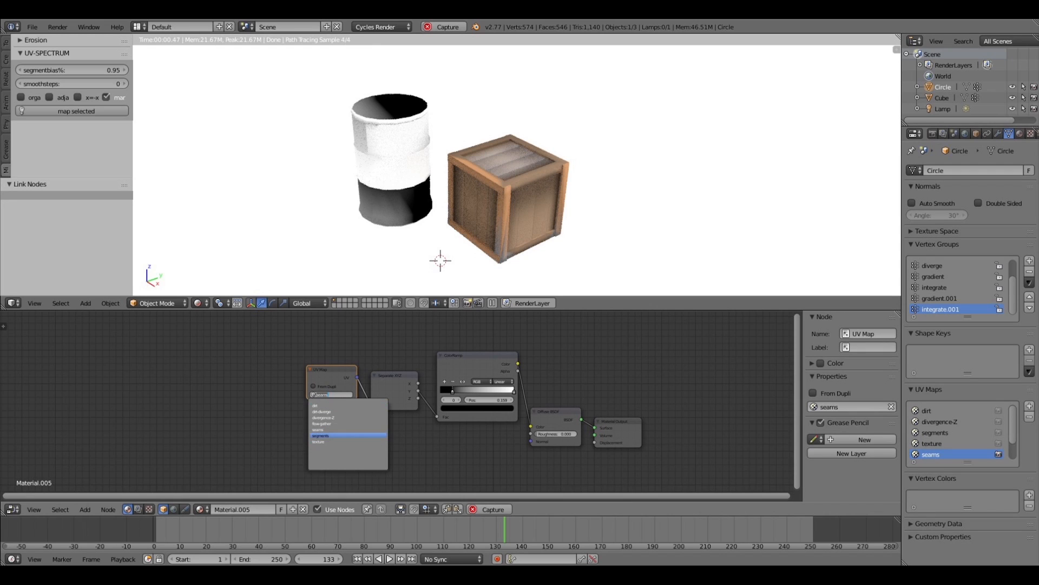
click(331, 434)
middle_drag(420, 242, 455, 243)
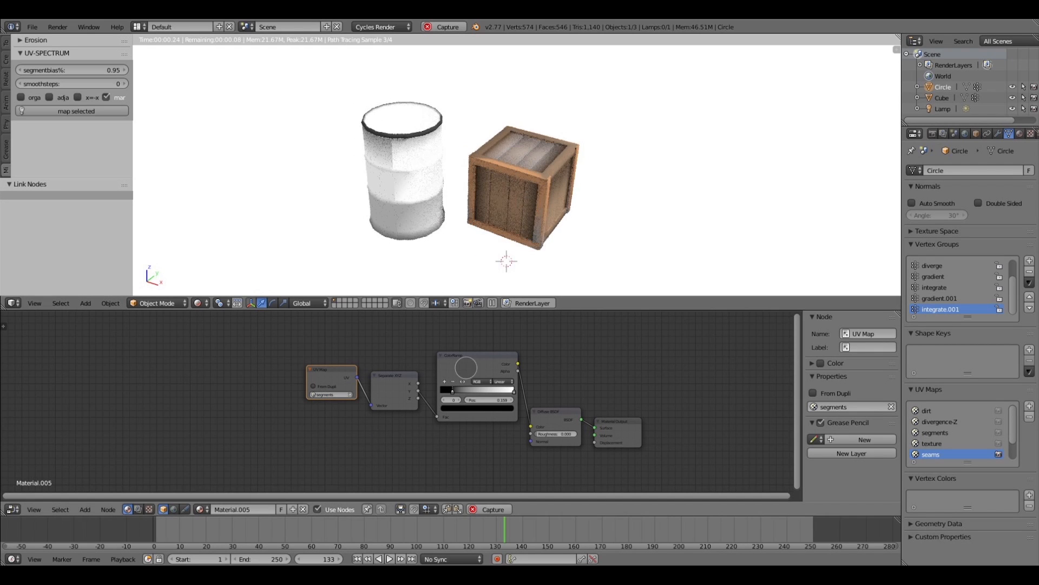
mouse_move(452, 389)
mouse_down()
mouse_move(471, 390)
mouse_move(455, 391)
mouse_up()
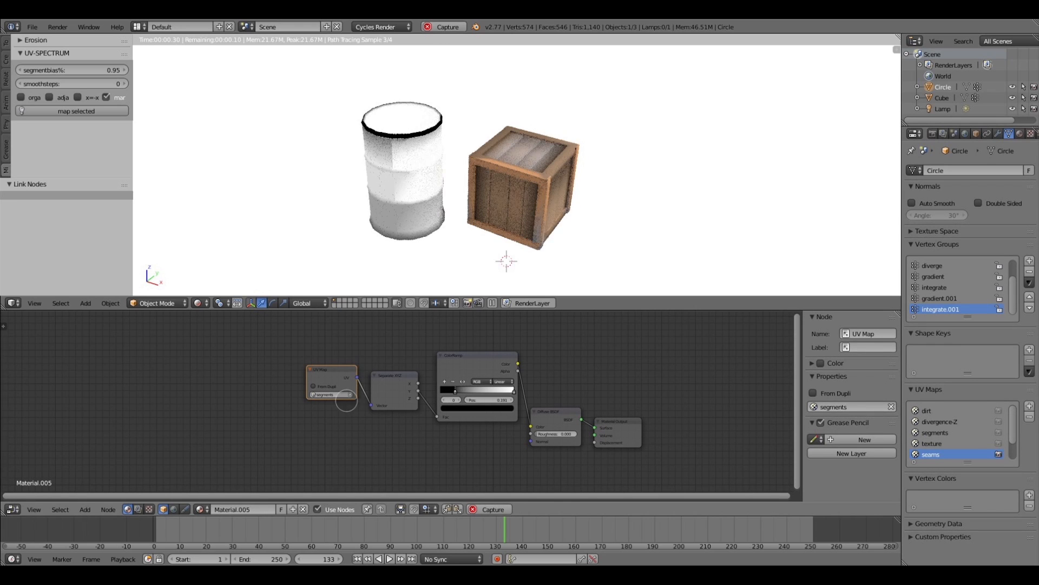
Try the texture map in the barrel's UV Map node, then switch it back to flow-gather.
click(331, 394)
click(343, 440)
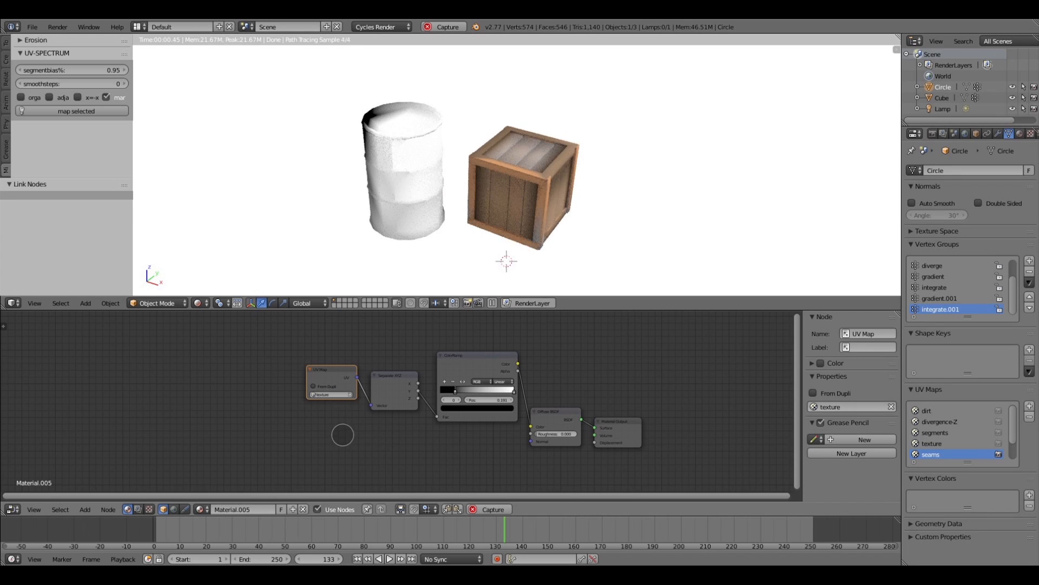
middle_drag(404, 164, 394, 185)
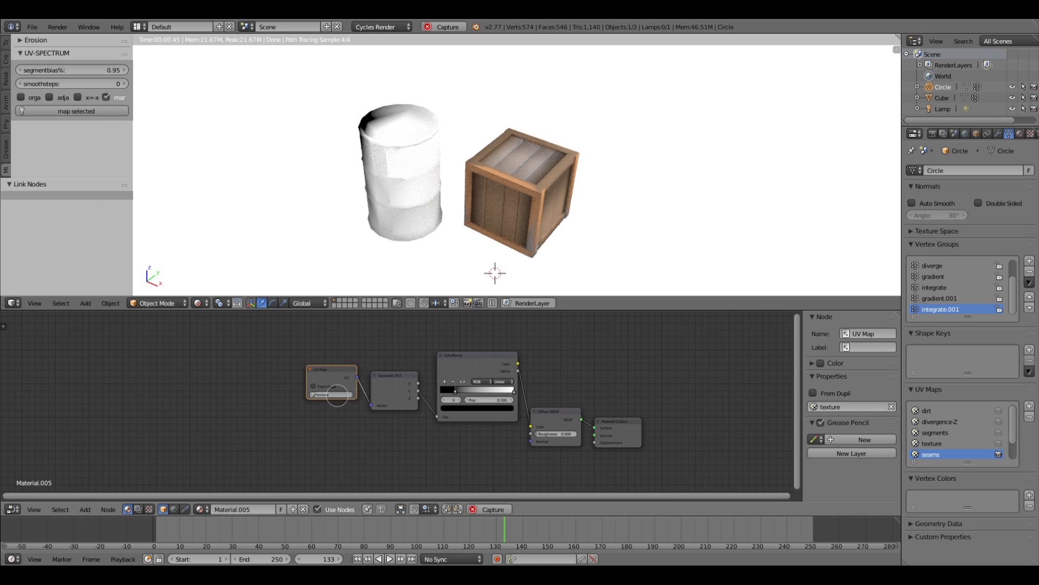
drag(331, 370, 337, 380)
click(338, 405)
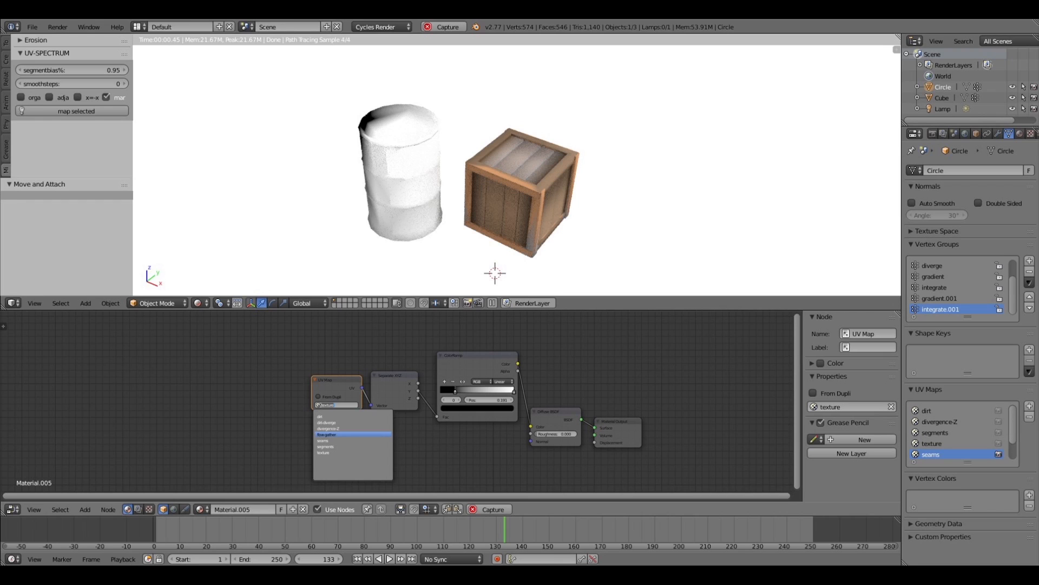
click(345, 434)
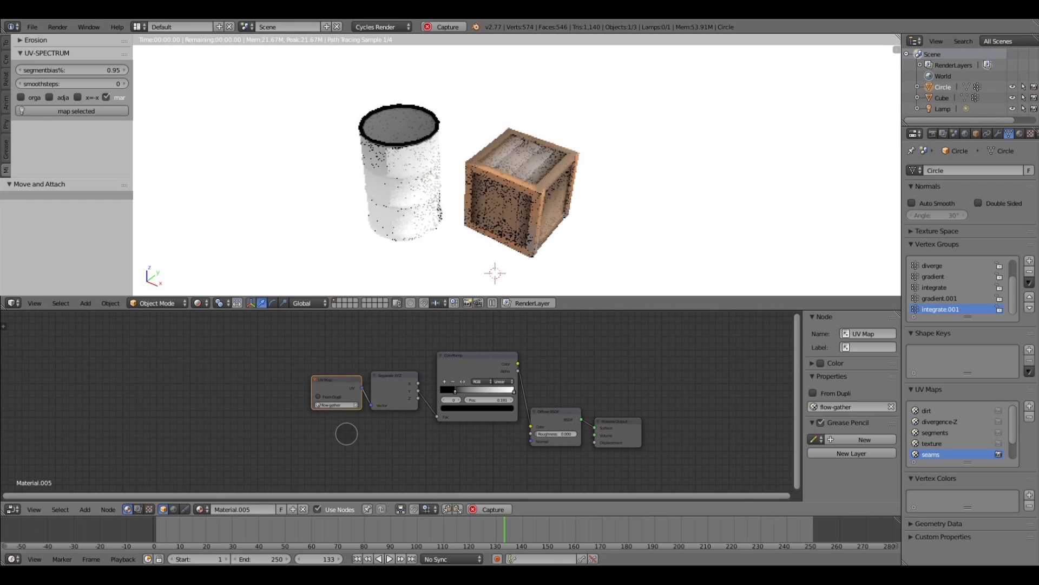
Set the UV Map node to dirt, move it away from Separate XYZ and relink a Separate XYZ output to the ColorRamp's Fac.
click(339, 404)
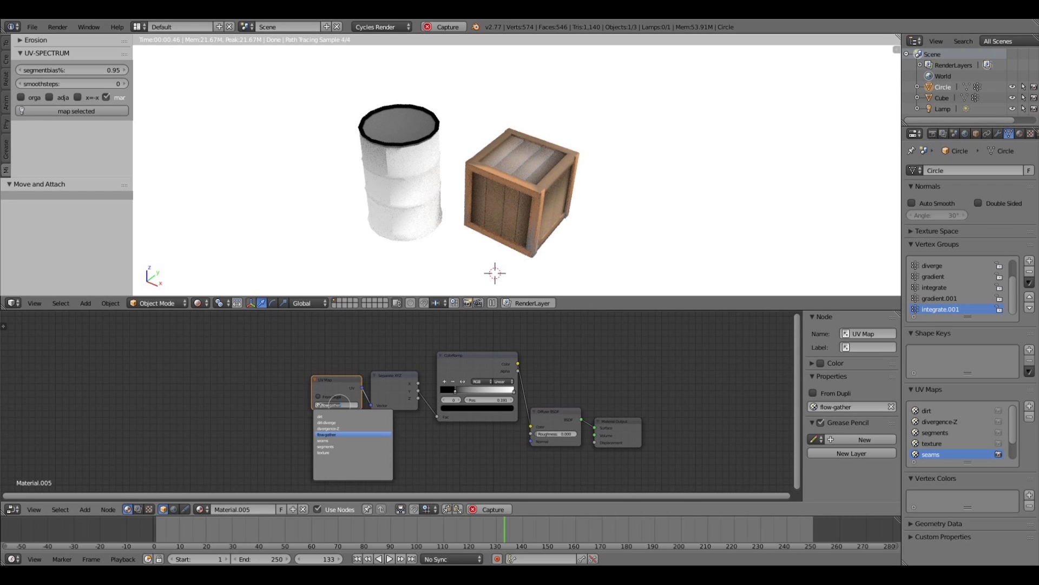
click(324, 417)
drag(338, 383, 302, 372)
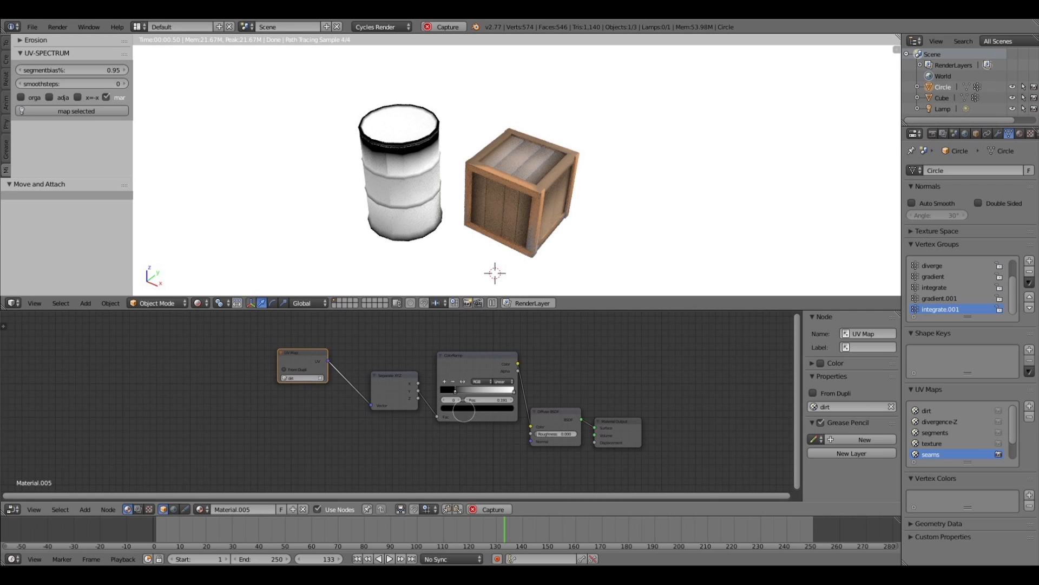
drag(455, 390, 437, 417)
Restore the accidentally deleted ColorRamp stop, flip the ramp and move its black stop to 1.000.
click(453, 381)
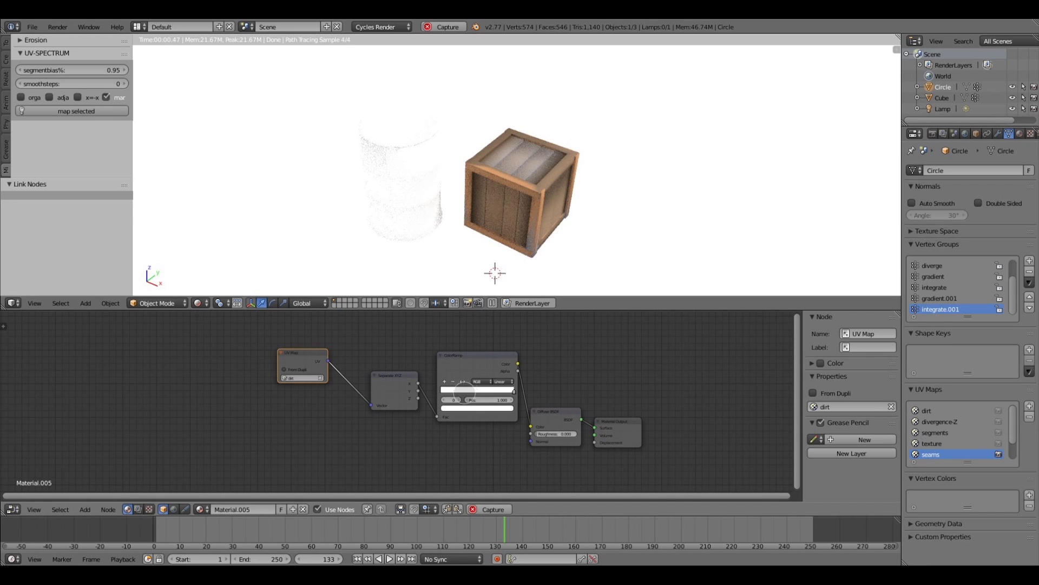
key(ctrl+z)
click(462, 381)
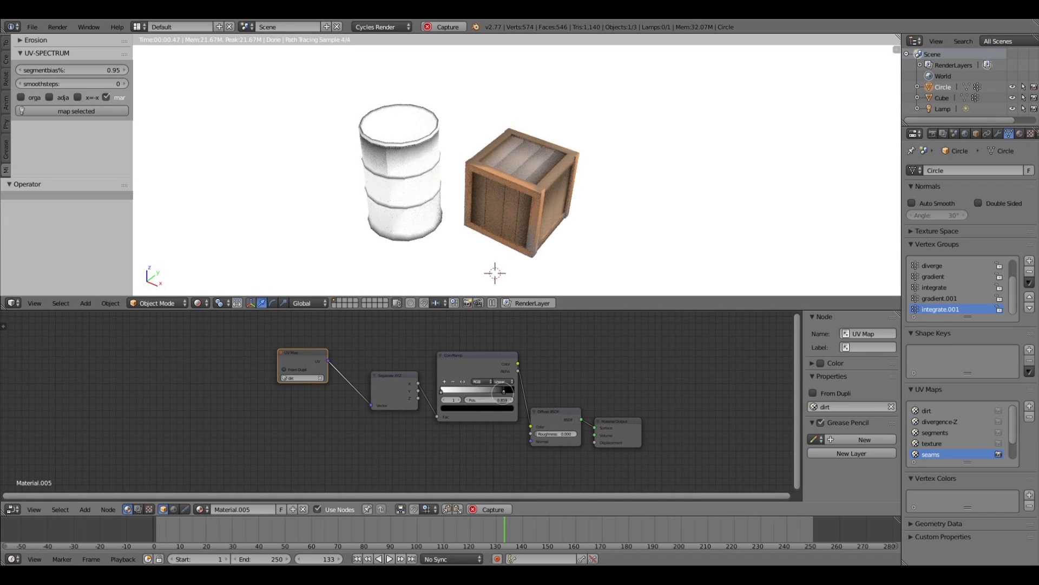
drag(504, 390, 514, 390)
Set the barrel material's UV Map node to divergence-Z with the flipped ColorRamp.
click(301, 377)
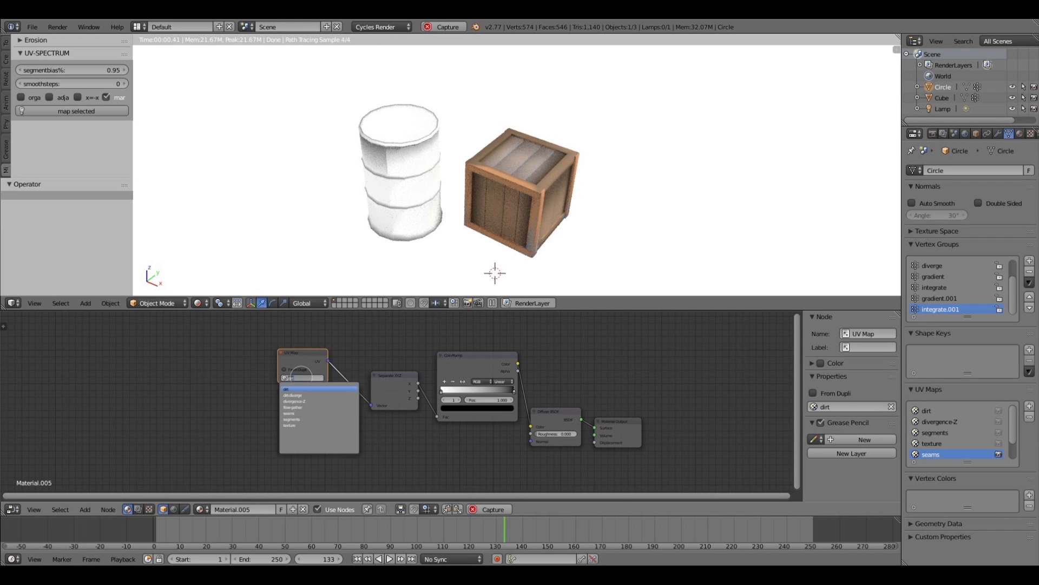
click(311, 401)
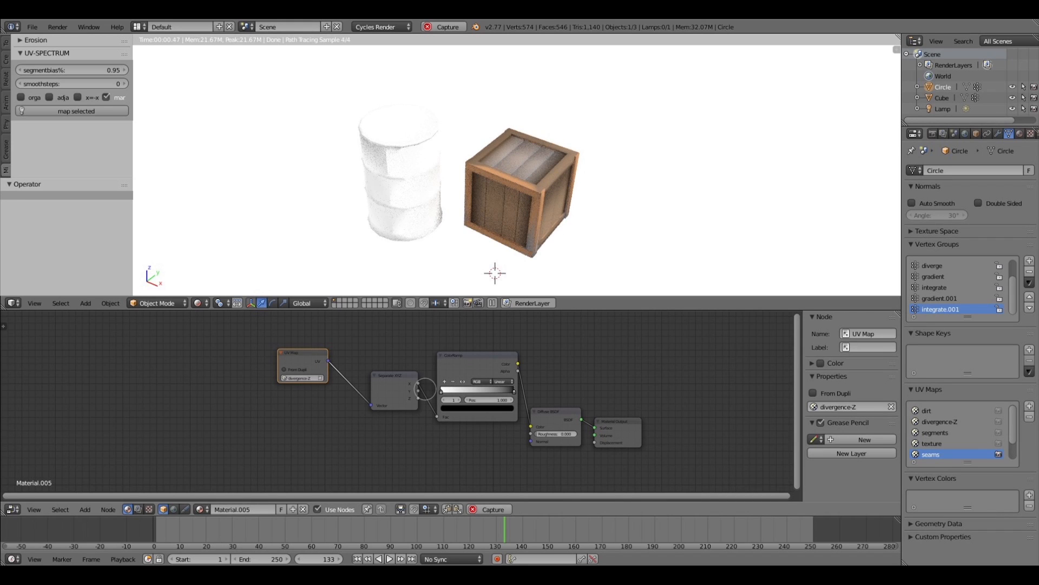
Flip the barrel's ColorRamp, move its black stop to 0.050 and relink the Separate XYZ X output to its Fac input.
drag(418, 391, 438, 416)
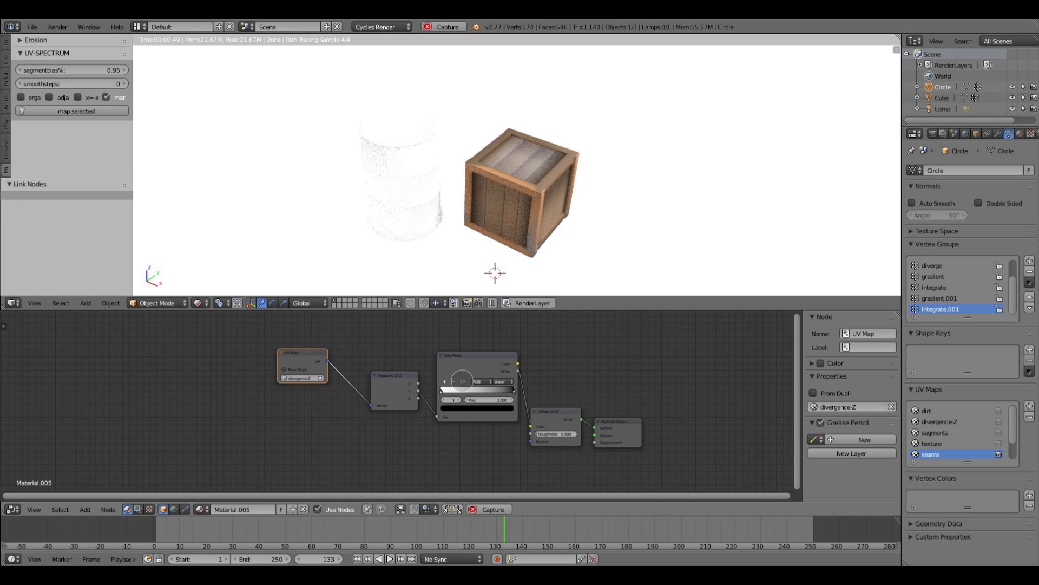
click(462, 381)
drag(443, 388, 445, 389)
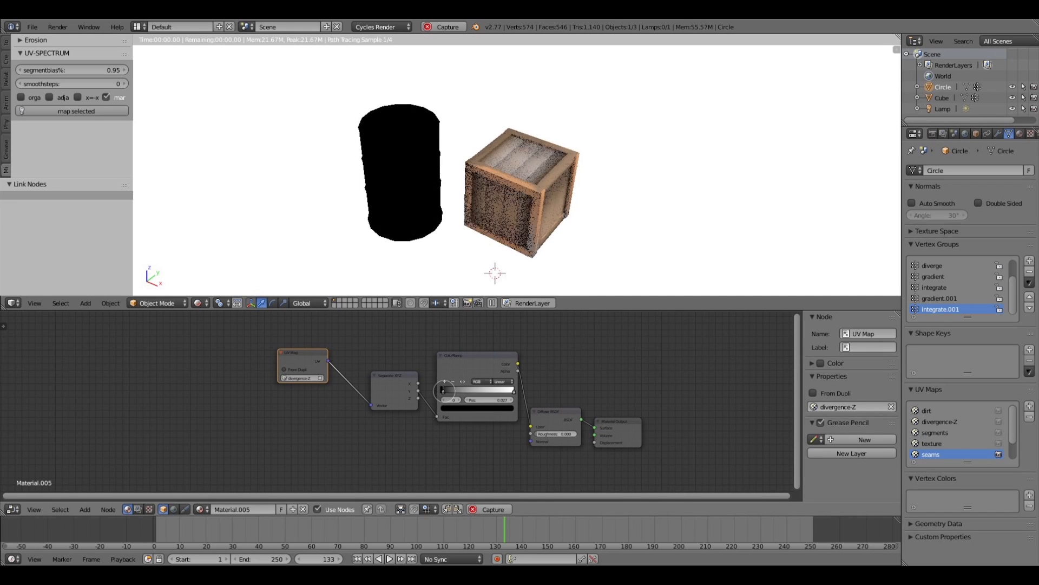
drag(514, 392, 450, 390)
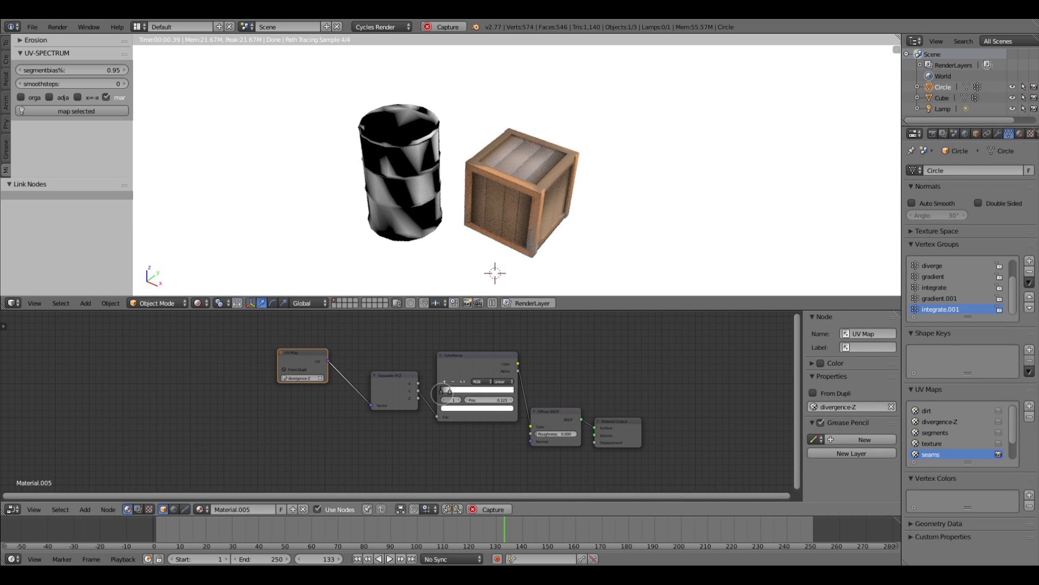
click(441, 391)
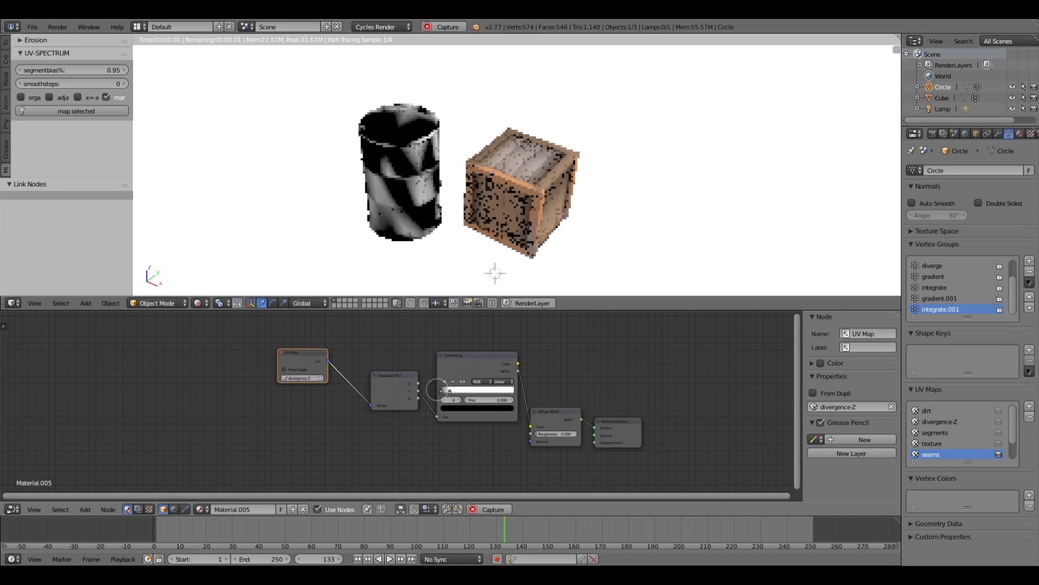
click(464, 364)
click(441, 383)
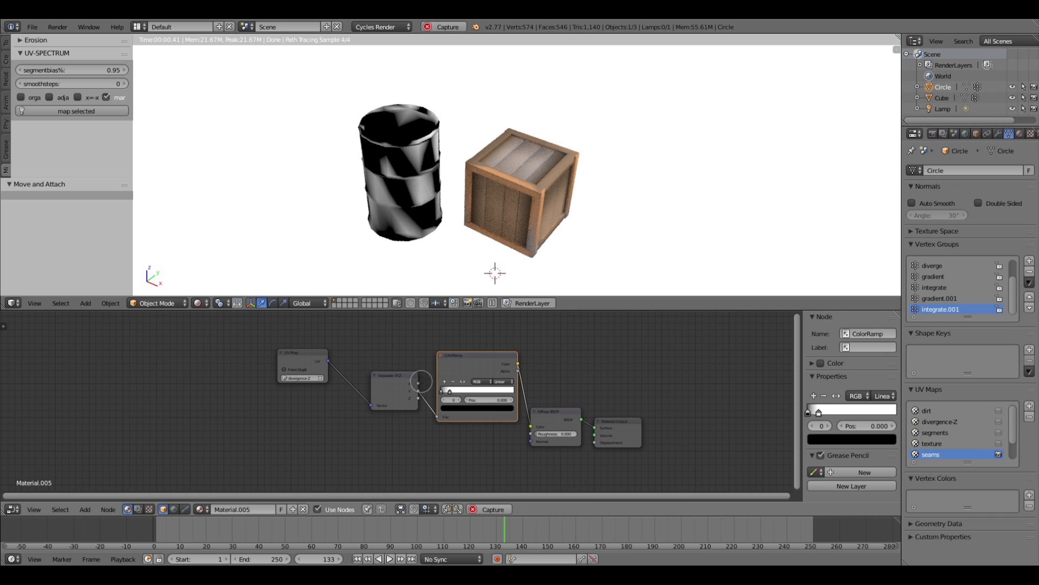
drag(418, 383, 446, 389)
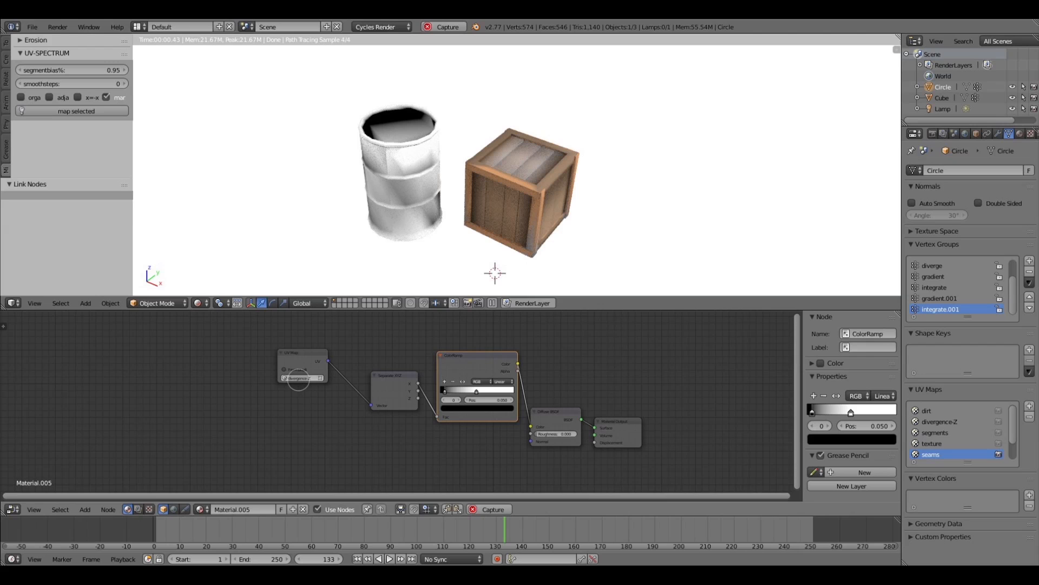
Try the dirt map in the barrel's UV Map node, then switch it back to divergence-Z.
click(298, 378)
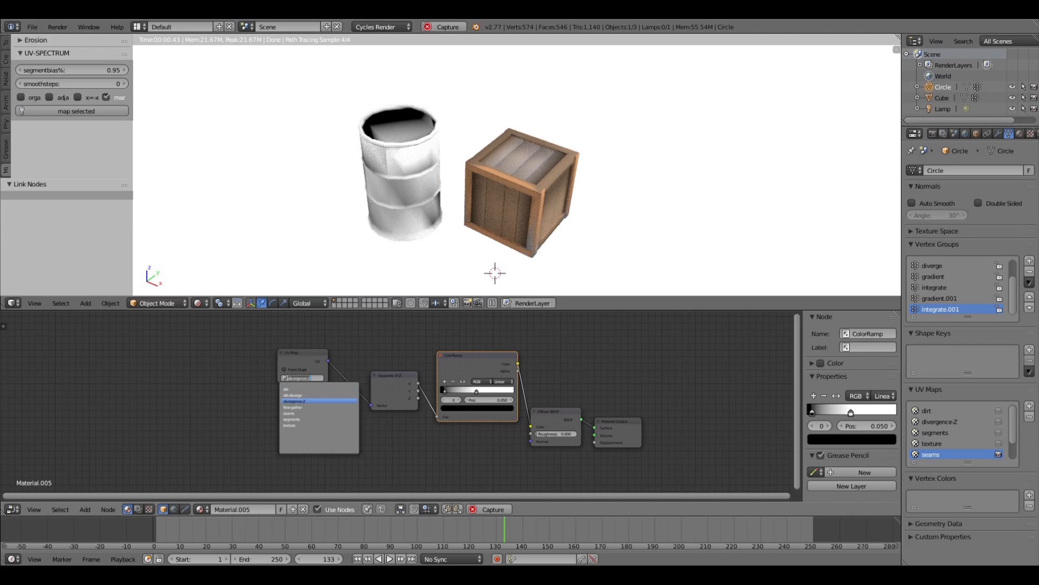
click(303, 389)
click(297, 378)
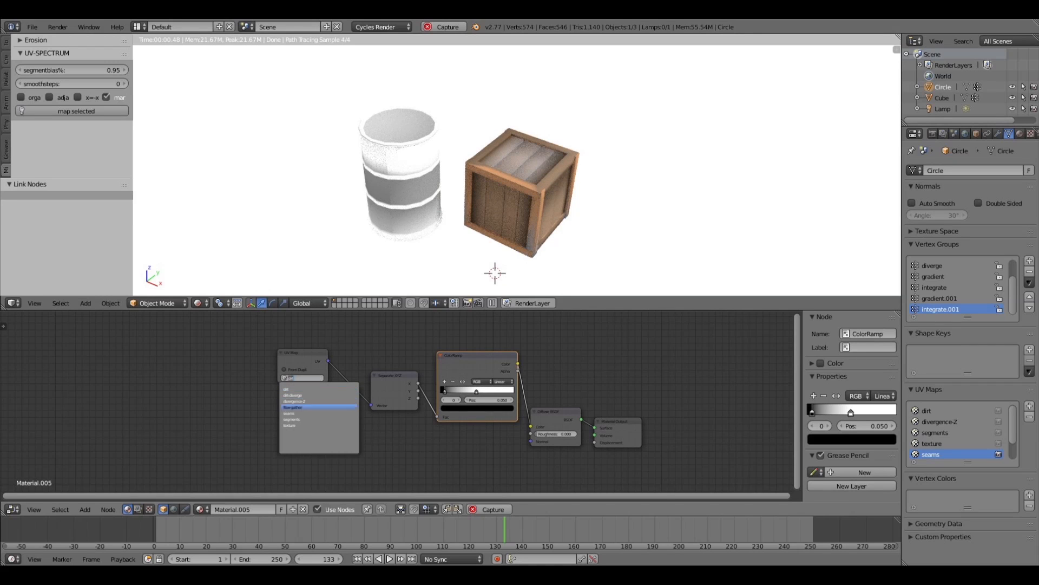
click(301, 401)
Flip the ColorRamp again for divergence-Z, pull the black stop toward the start and set the white stop to 0.132.
click(463, 381)
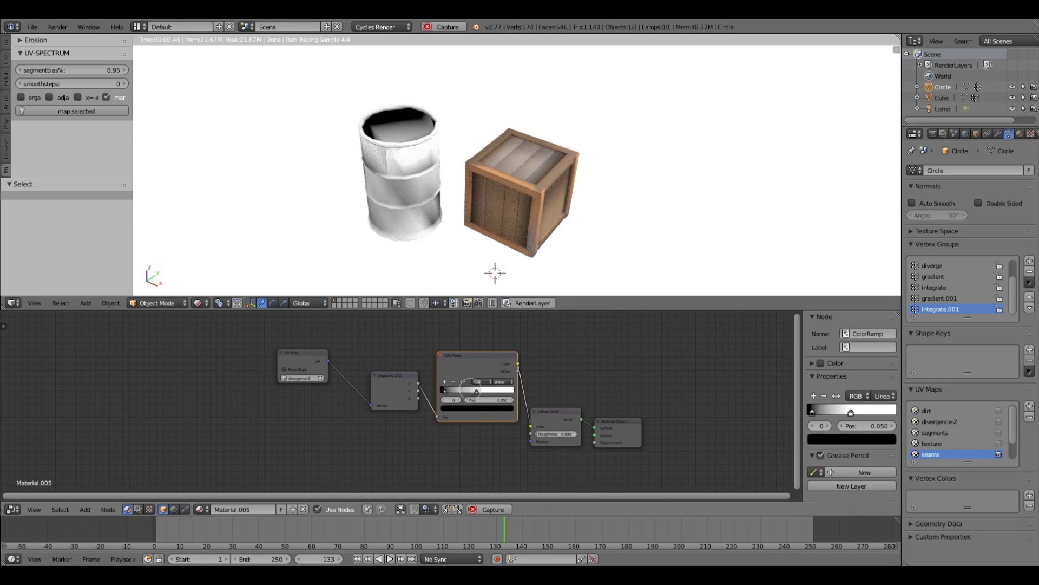
drag(479, 391, 514, 390)
click(300, 378)
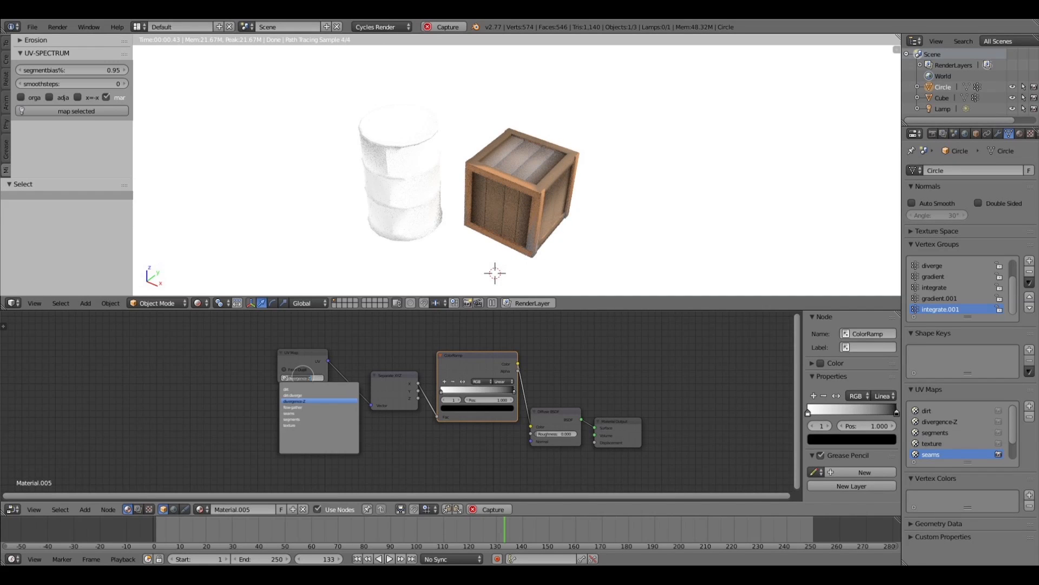
click(294, 401)
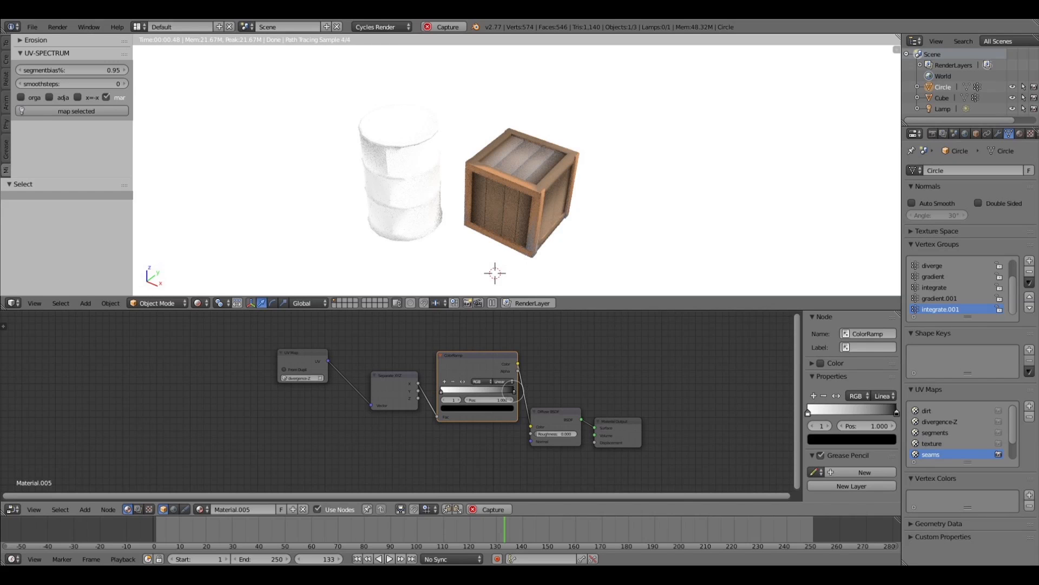
drag(513, 391, 451, 390)
click(449, 390)
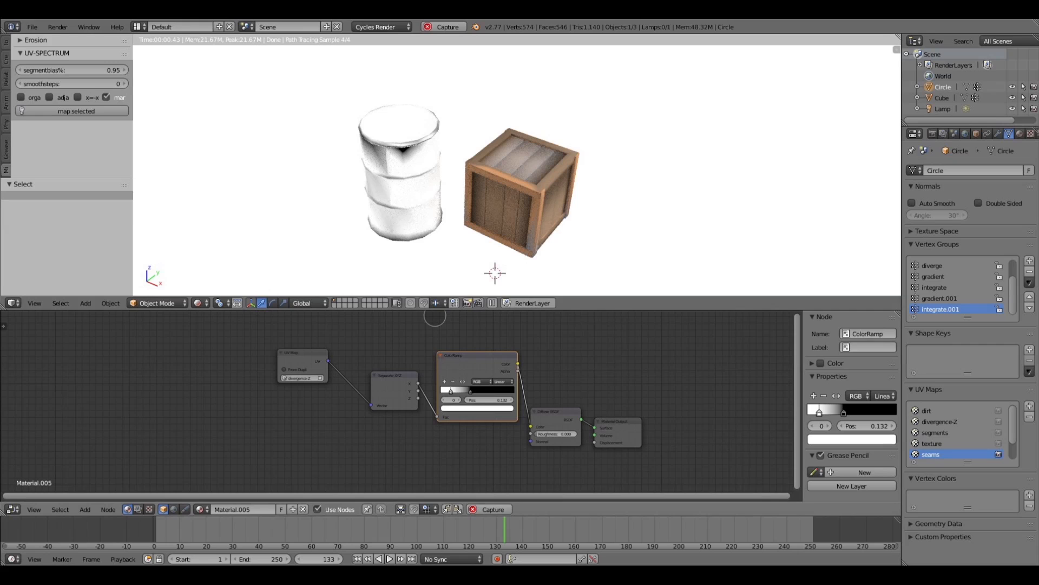
Rearrange the ColorRamp and Separate XYZ nodes and shift the ramp's white and black stops closer to the start.
drag(482, 361, 474, 352)
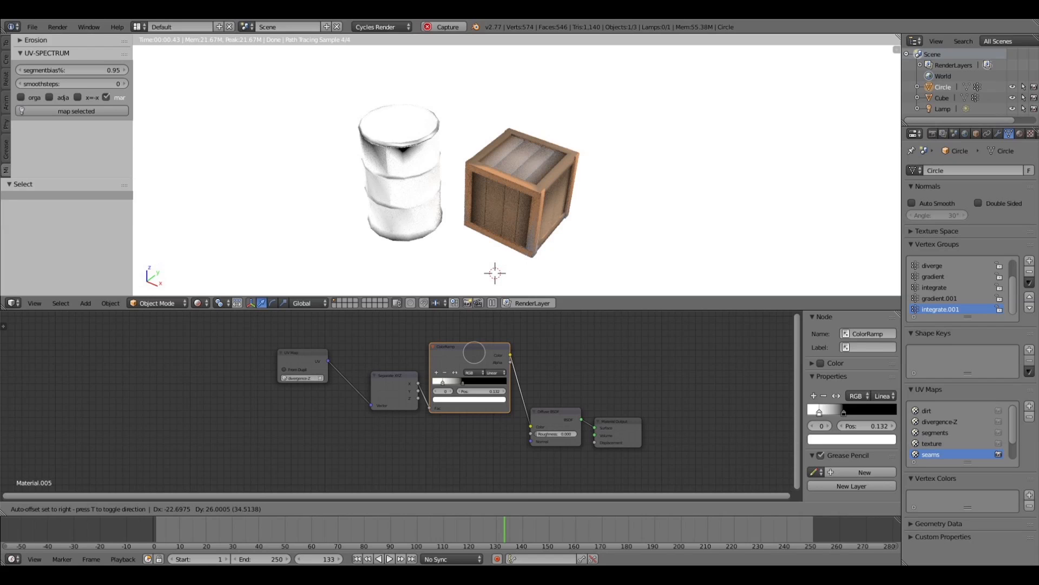
drag(474, 352, 476, 358)
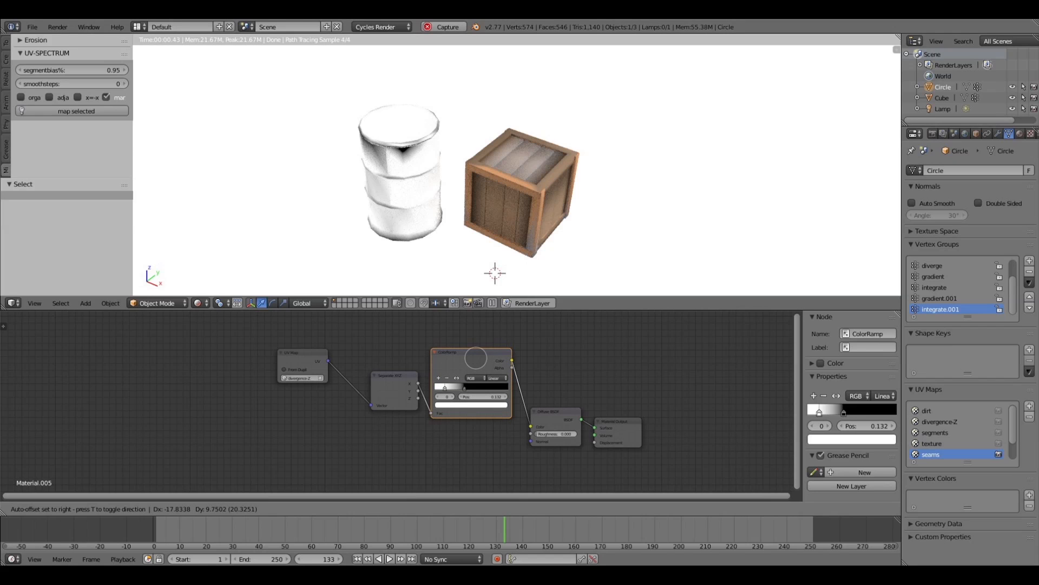
drag(394, 390, 385, 357)
drag(445, 387, 460, 386)
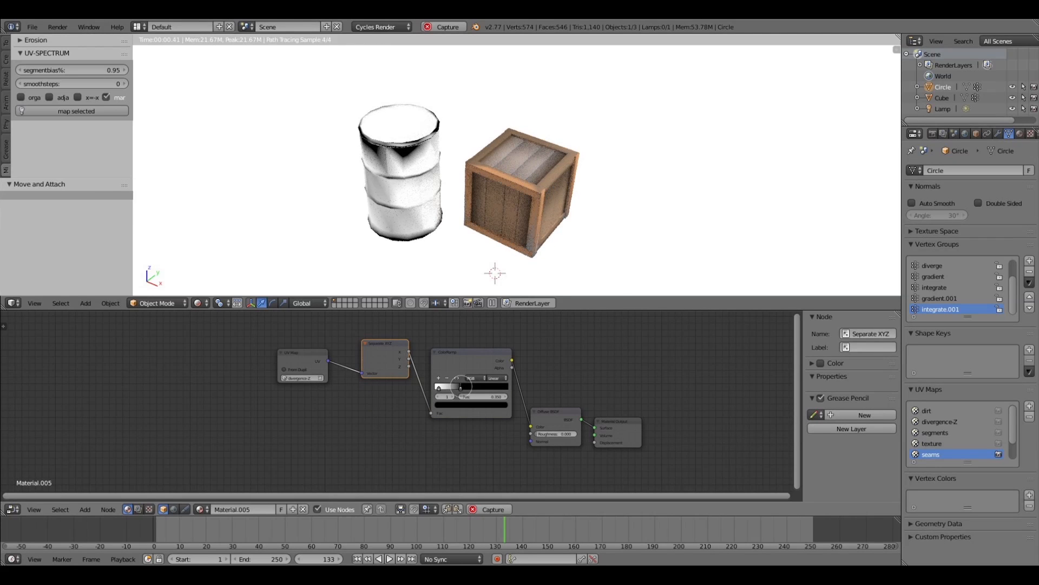
Colour the ColorRamp's black stop dark brown and add a reddish-brown stop at 0.205 between it and the white stop.
click(461, 404)
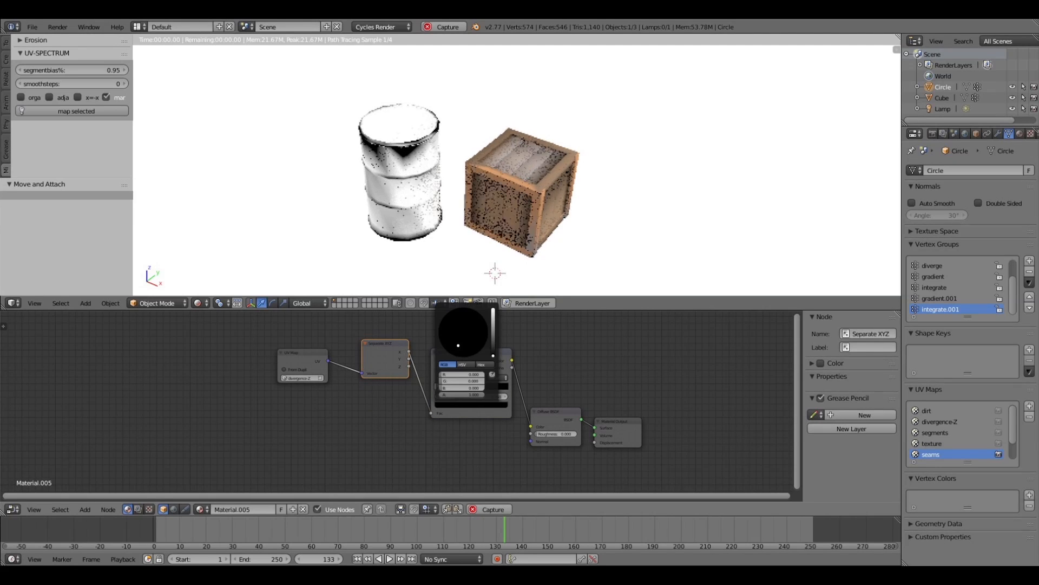
drag(458, 345, 457, 346)
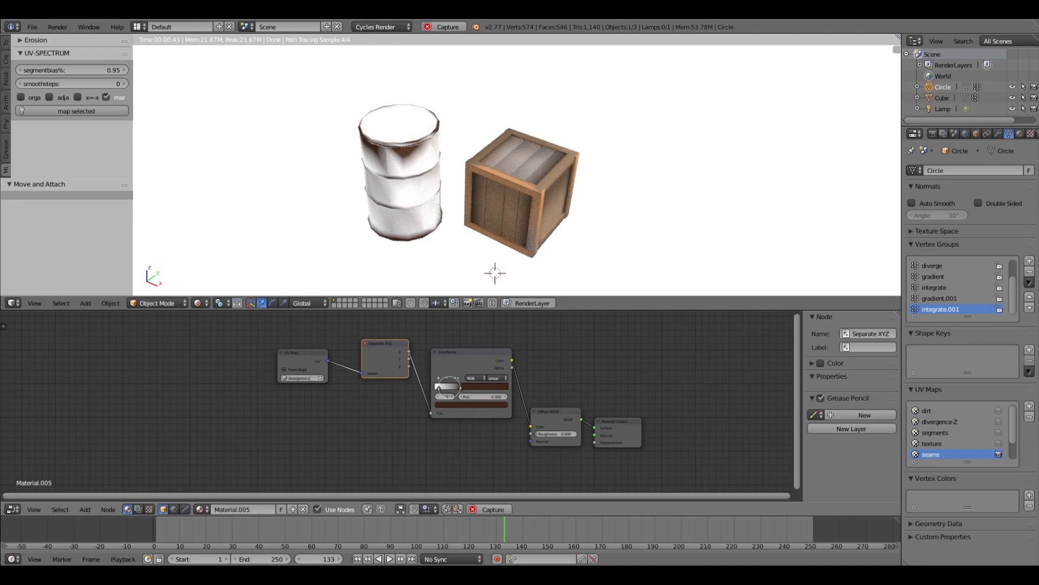
click(440, 387)
click(457, 404)
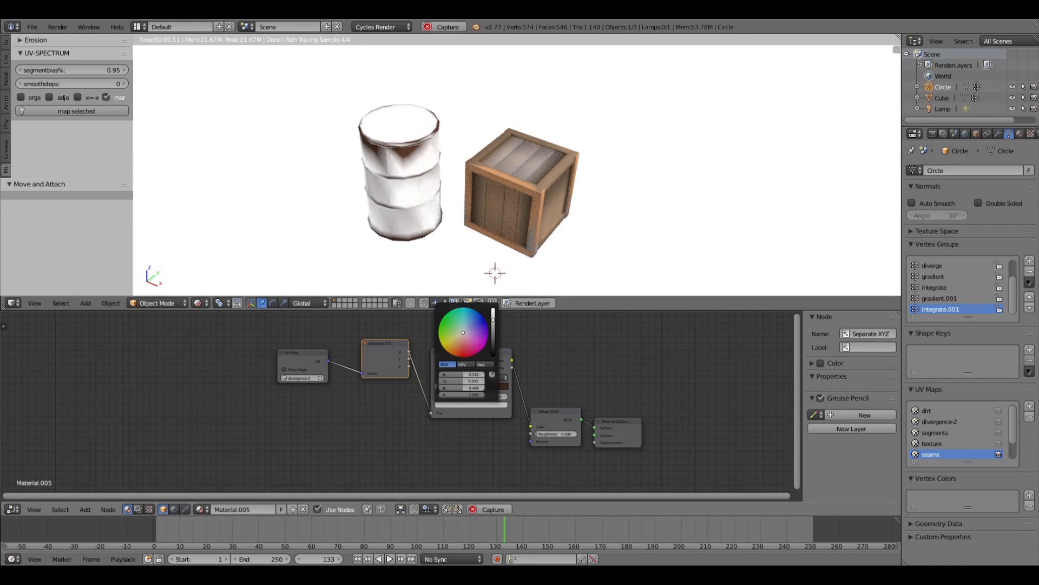
mouse_move(463, 332)
mouse_down()
mouse_move(460, 343)
mouse_move(492, 328)
mouse_up()
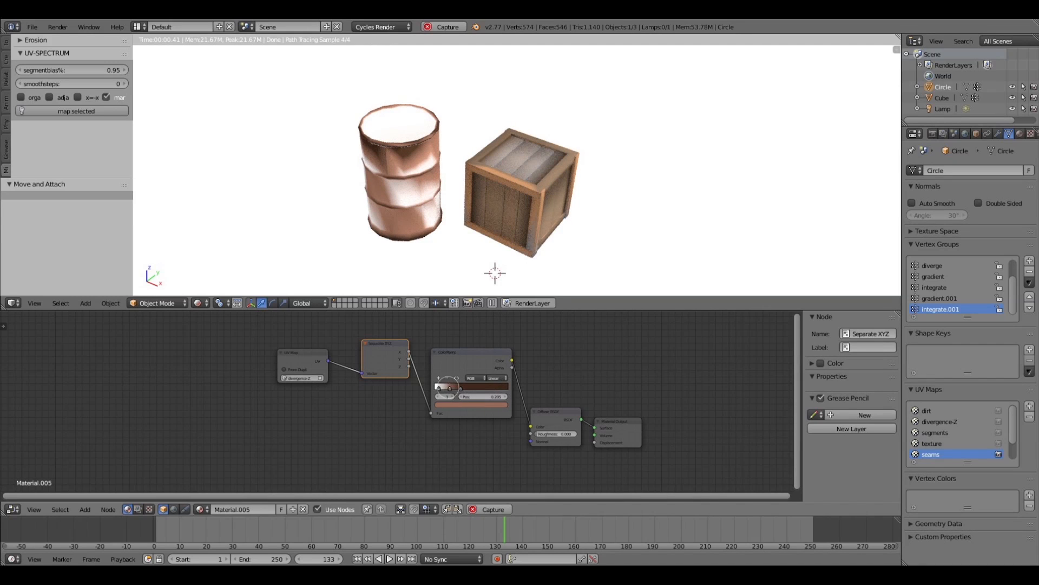
click(447, 388)
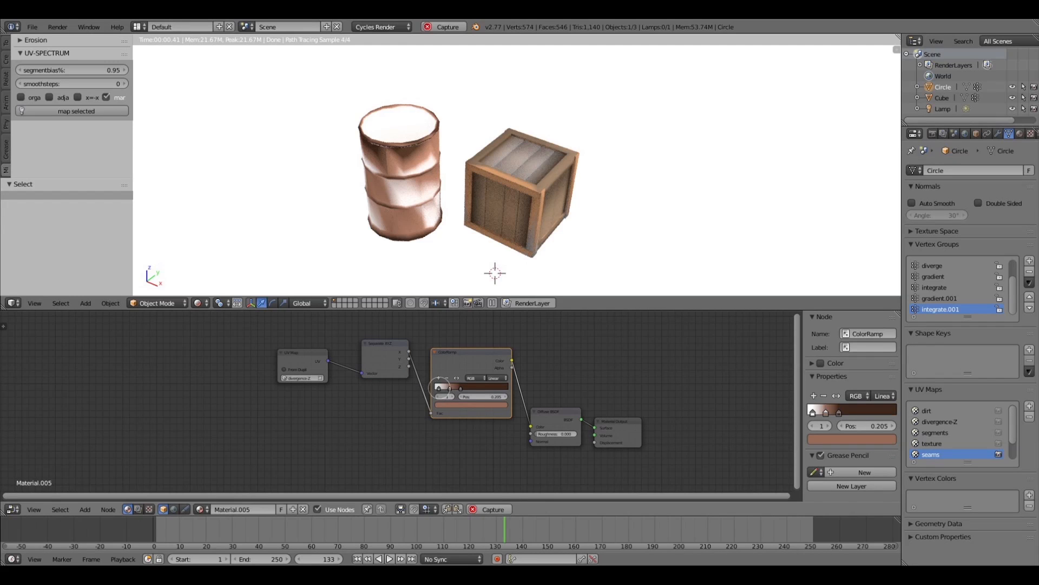
click(438, 388)
Move the ColorRamp up and shift the Diffuse BSDF and Material Output nodes away from it to make room.
drag(471, 360, 470, 333)
click(557, 416)
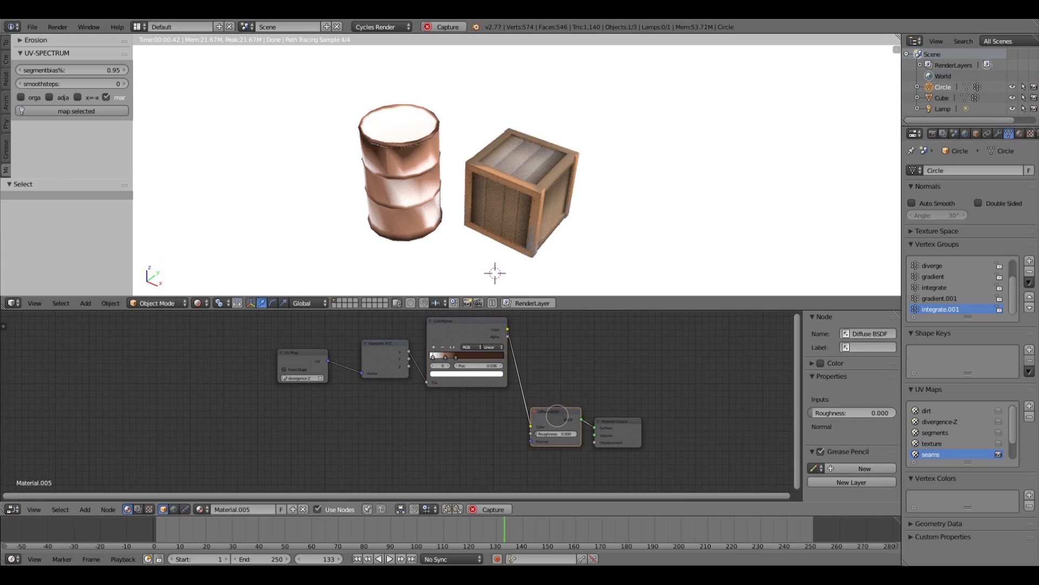
drag(557, 415, 582, 370)
drag(607, 426, 653, 365)
drag(580, 370, 600, 366)
Duplicate the UV Map, Separate XYZ and ColorRamp nodes below the originals and set the copied UV Map to dirt.
click(449, 330)
shift+click(367, 349)
shift+click(300, 359)
key(shift+d)
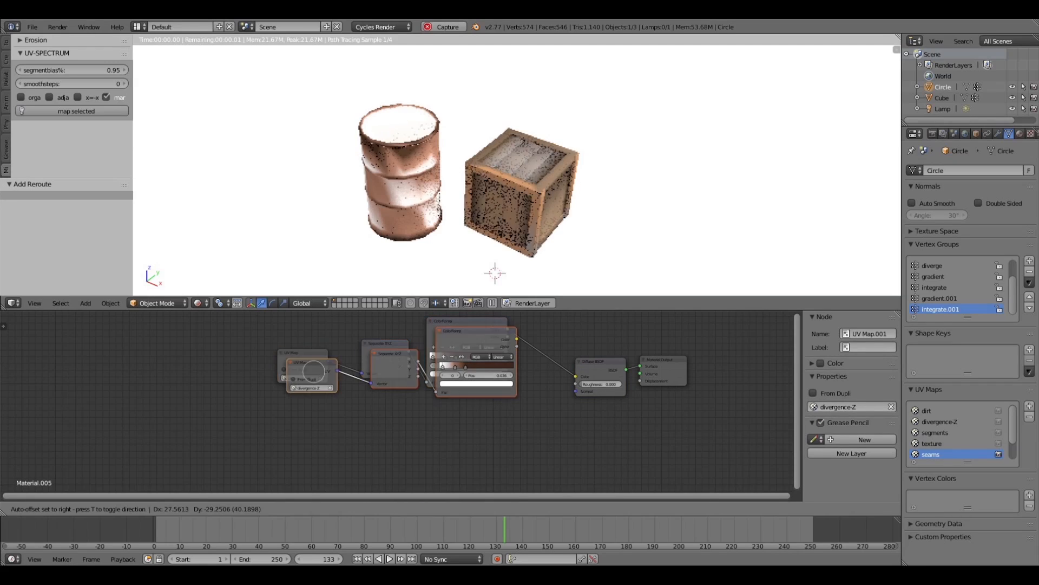
click(303, 433)
click(298, 450)
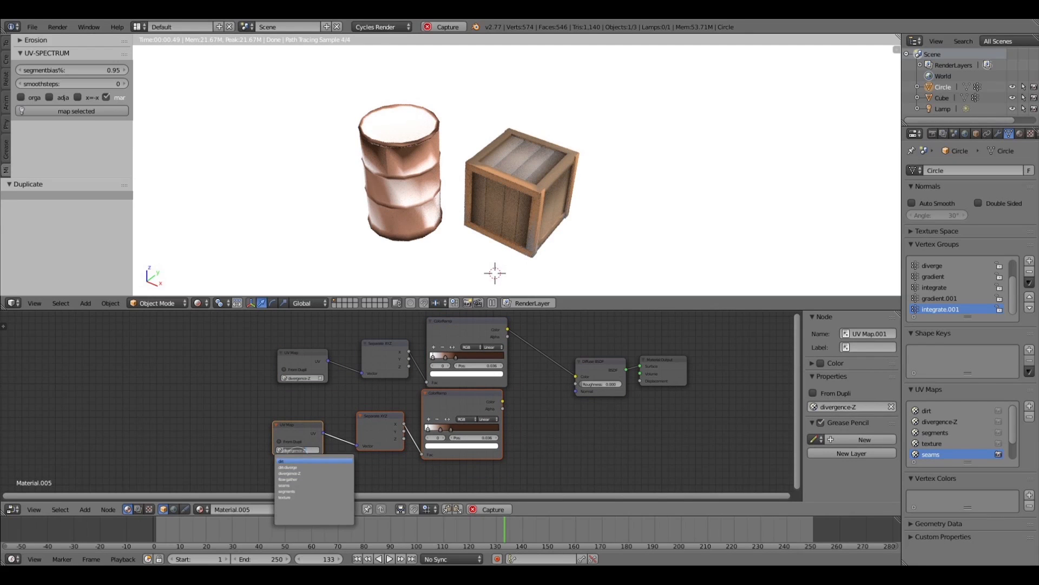
click(295, 460)
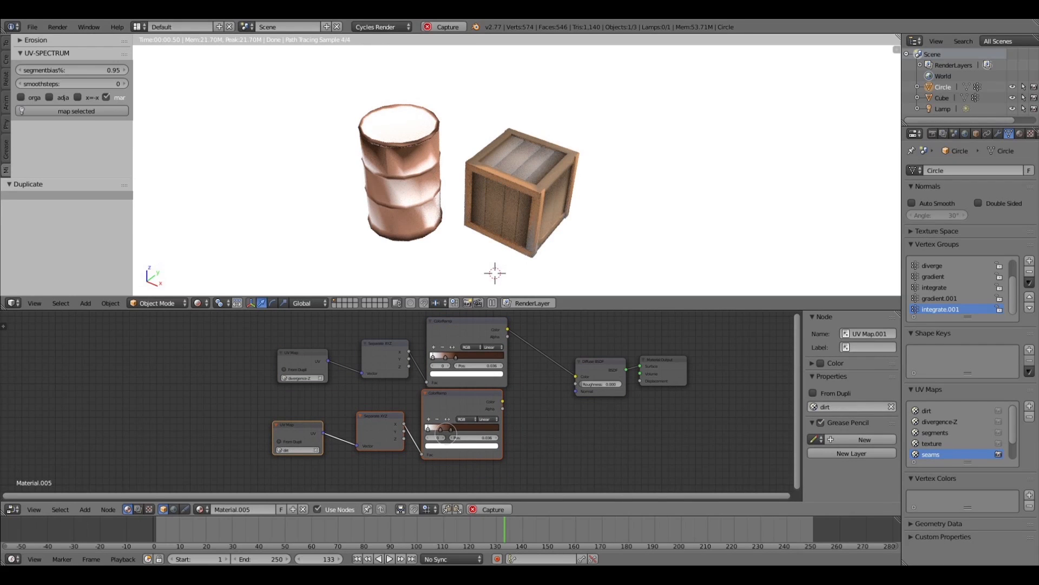
Recolour the duplicate ColorRamp's dark brown end stop near-black grey and its middle stop a neutral grey.
click(454, 445)
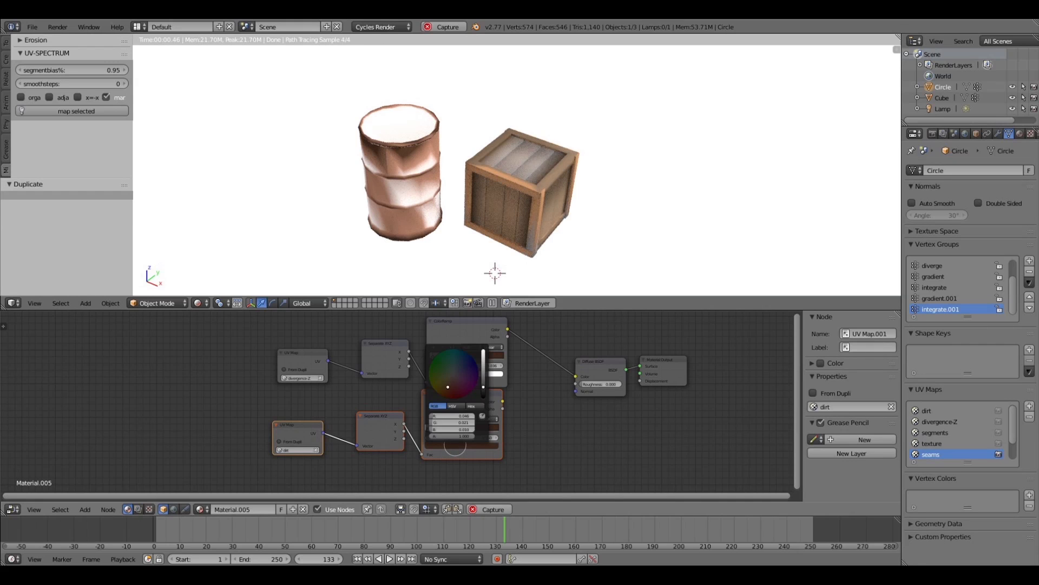
drag(448, 387, 452, 376)
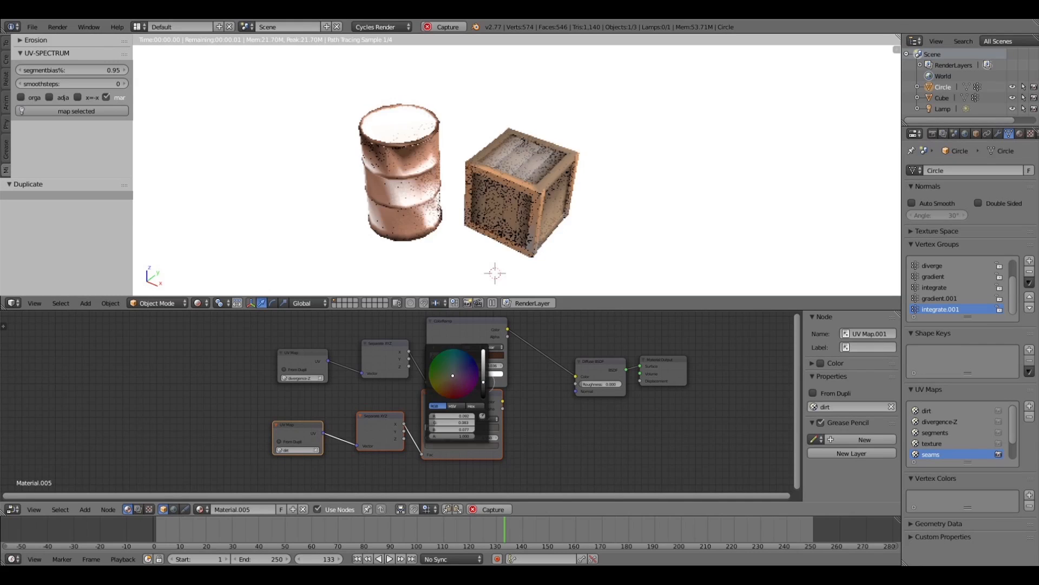
click(441, 429)
click(448, 445)
drag(449, 384, 452, 379)
click(436, 455)
Colour the duplicate ColorRamp's first stop blue and its middle stop dark blue.
click(428, 429)
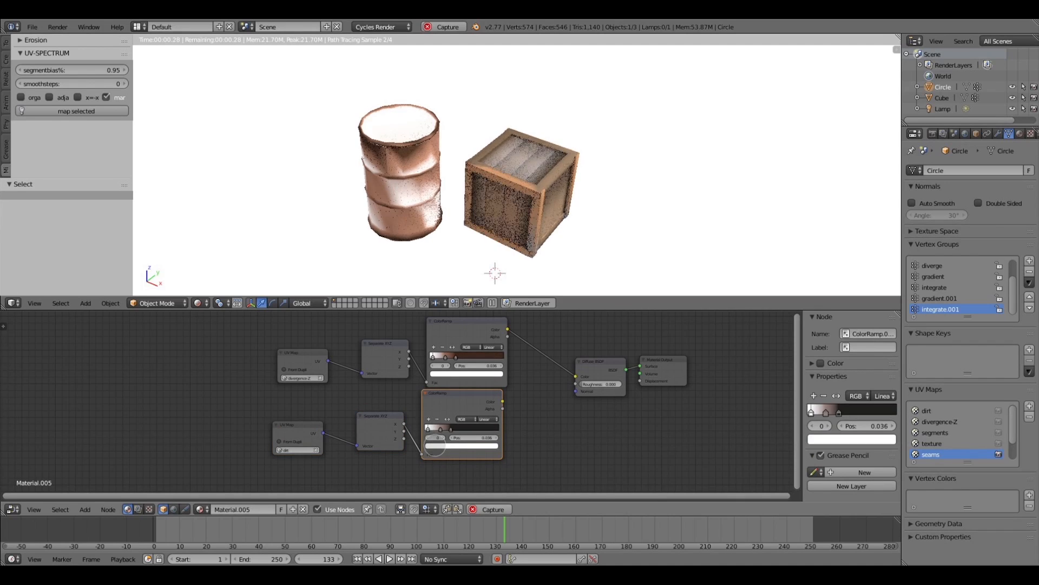
click(435, 445)
drag(453, 374, 461, 367)
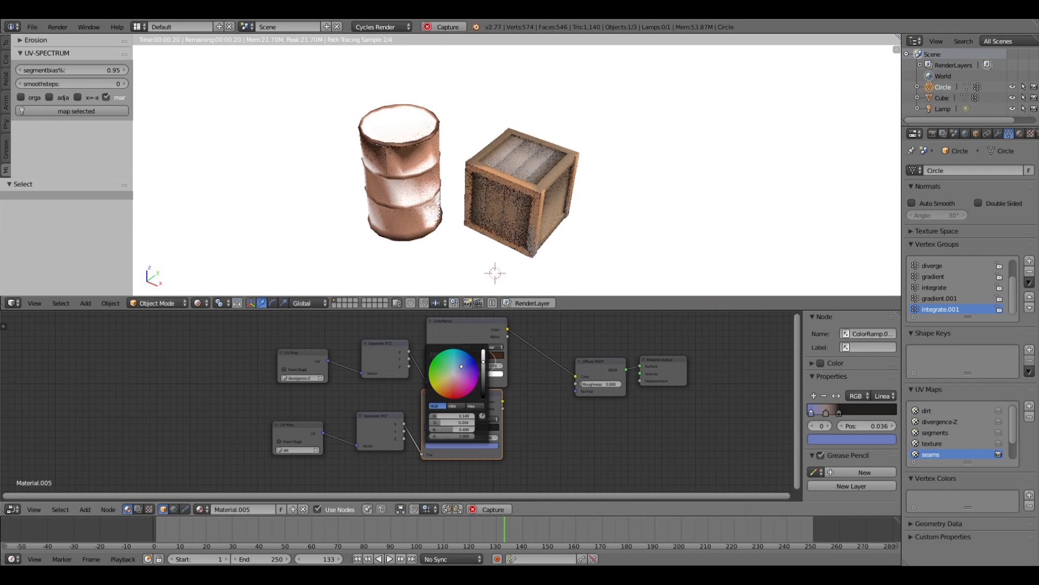
click(440, 429)
click(437, 446)
drag(452, 378, 458, 368)
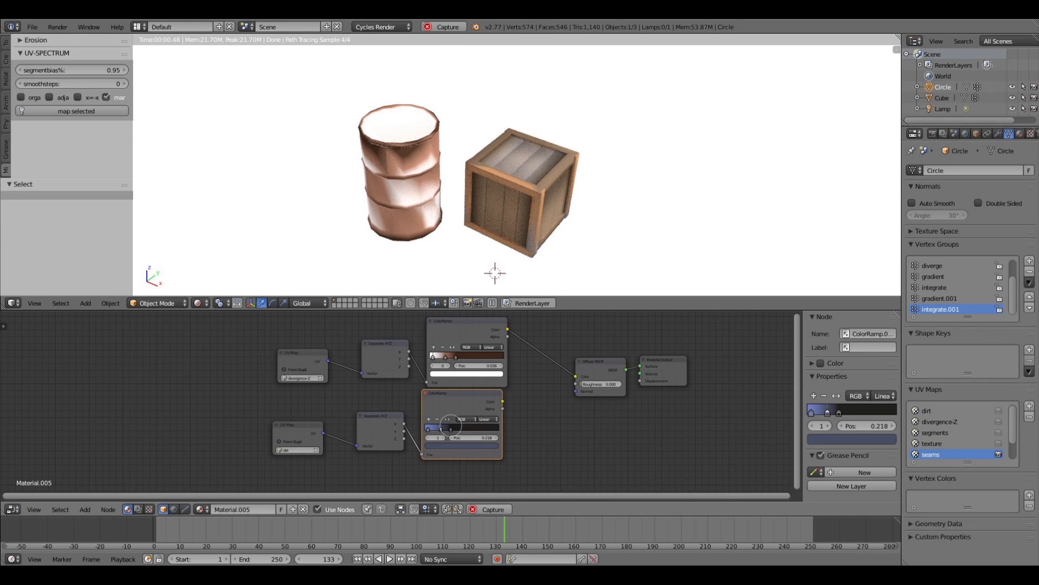
Link the duplicate ColorRamp's Color to the Diffuse BSDF and spread its stops, with the dark one at 0.927 and the first at 0.041.
drag(451, 429, 457, 428)
drag(503, 401, 575, 376)
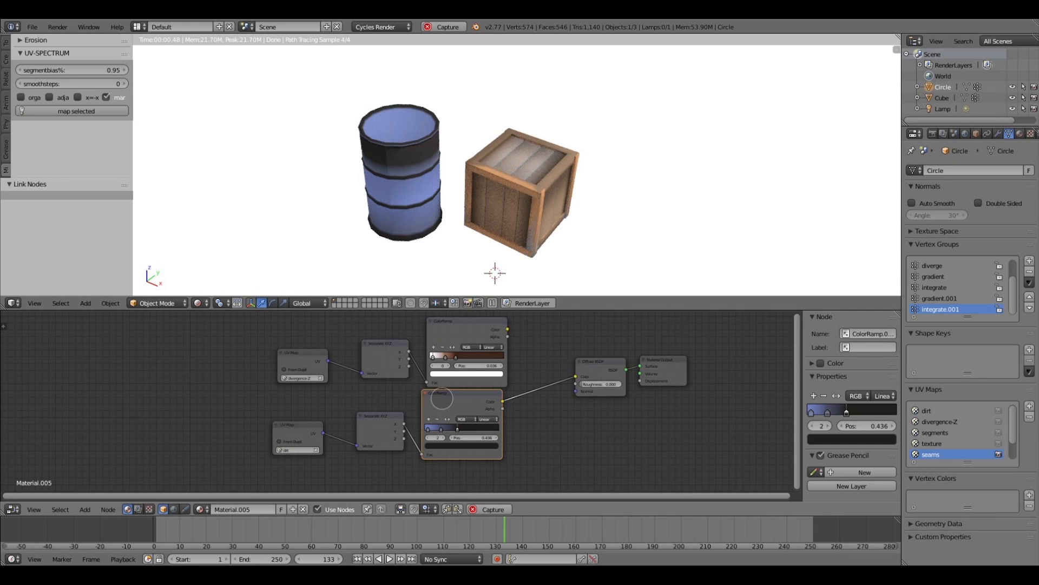
drag(457, 428, 493, 429)
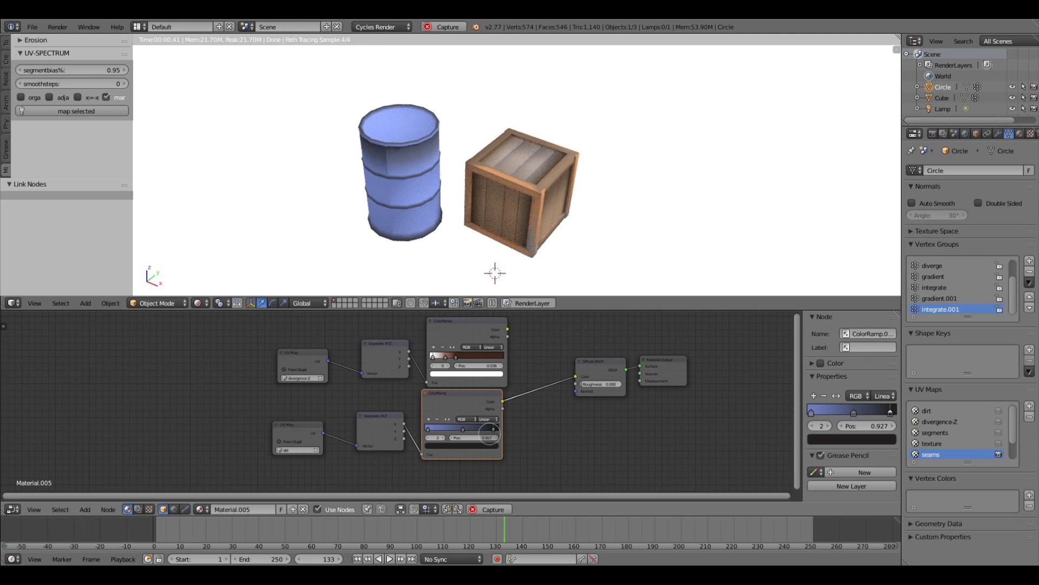
click(429, 428)
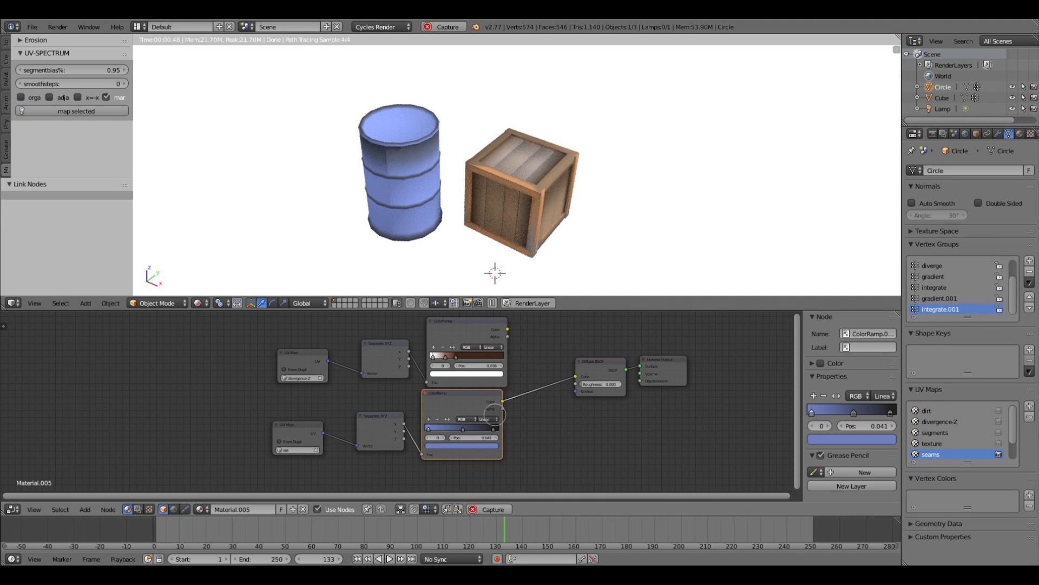
Add a MixRGB node before the Diffuse BSDF and link both ColorRamps' Color outputs into its colour inputs.
key(shift+a)
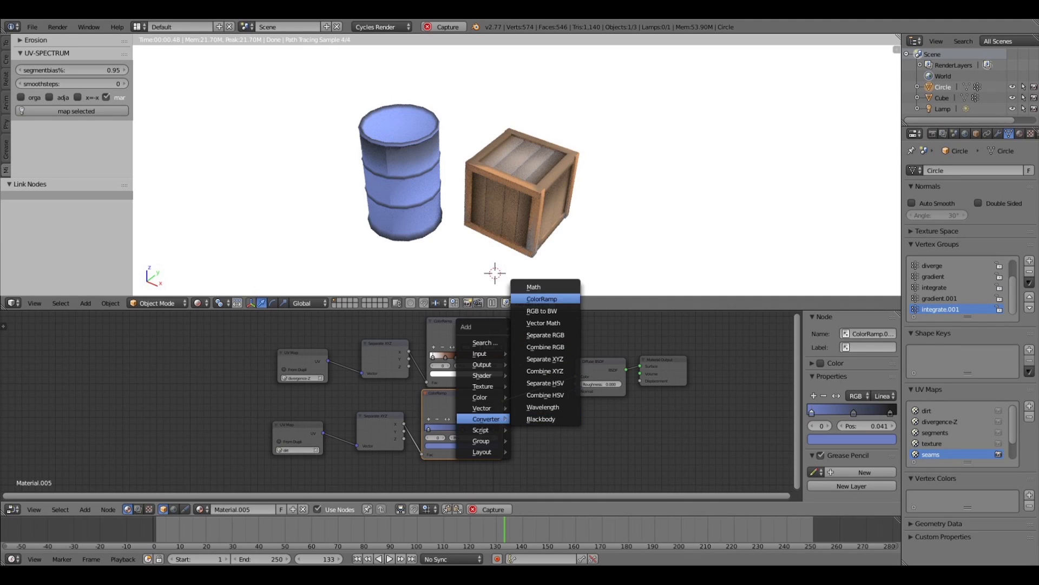
mouse_move(492, 396)
click(541, 396)
click(554, 383)
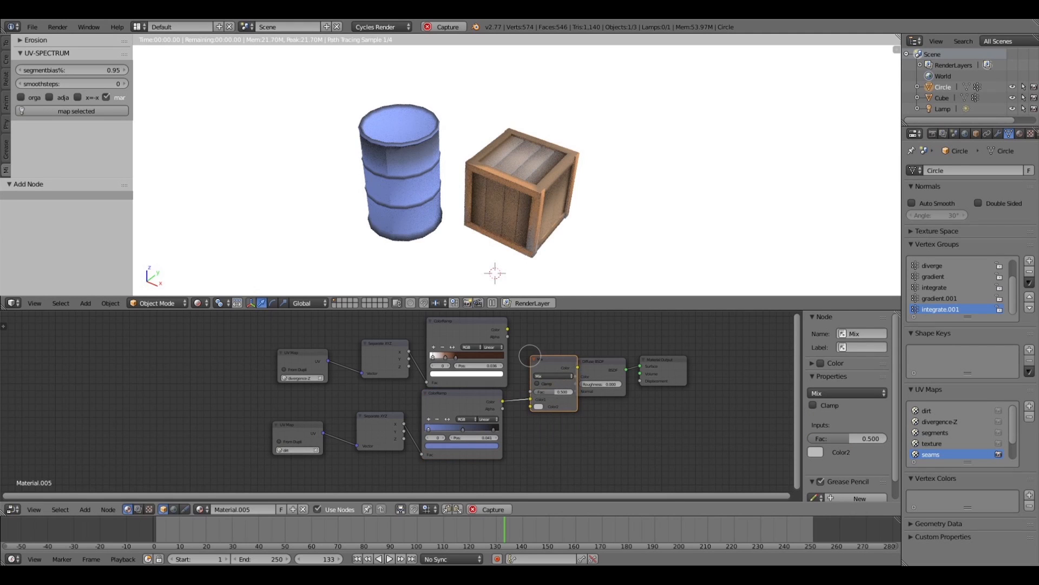
drag(508, 330, 531, 405)
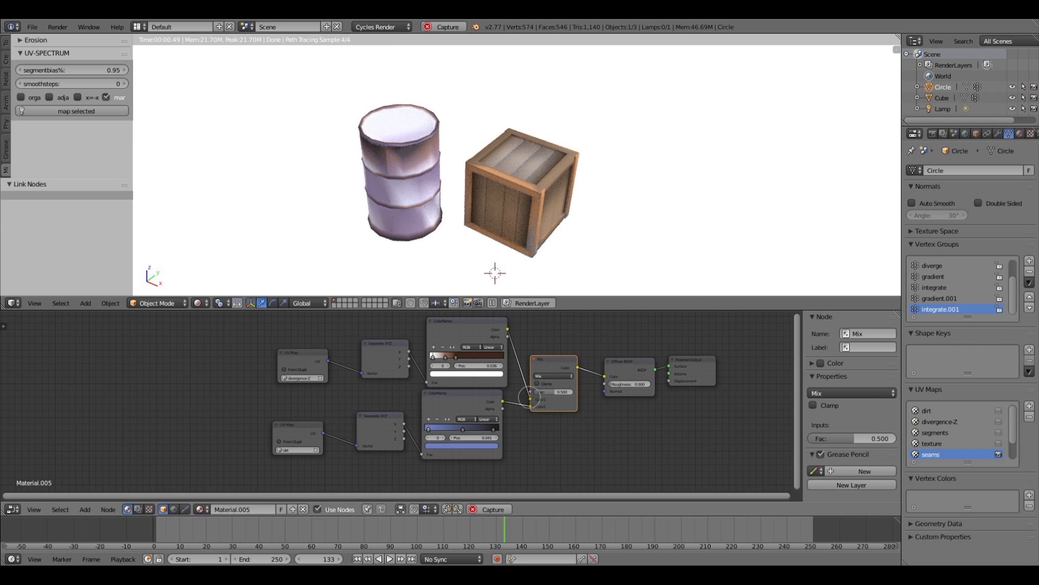
Set the MixRGB node's factor to 1.000 and its blend type to Multiply, and reposition it beside the Diffuse BSDF.
drag(556, 392, 573, 392)
click(551, 375)
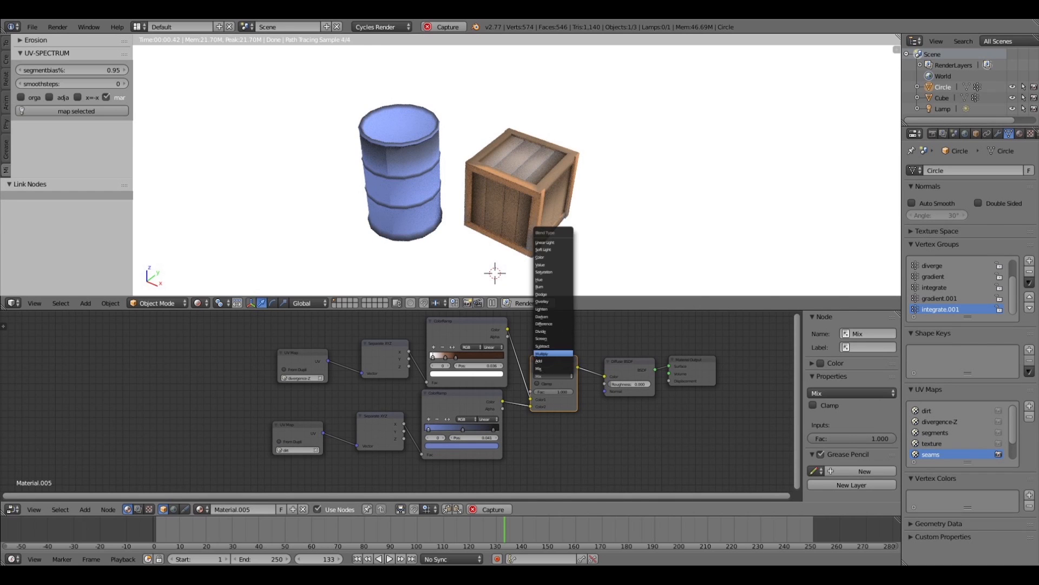
click(546, 354)
drag(550, 359, 559, 341)
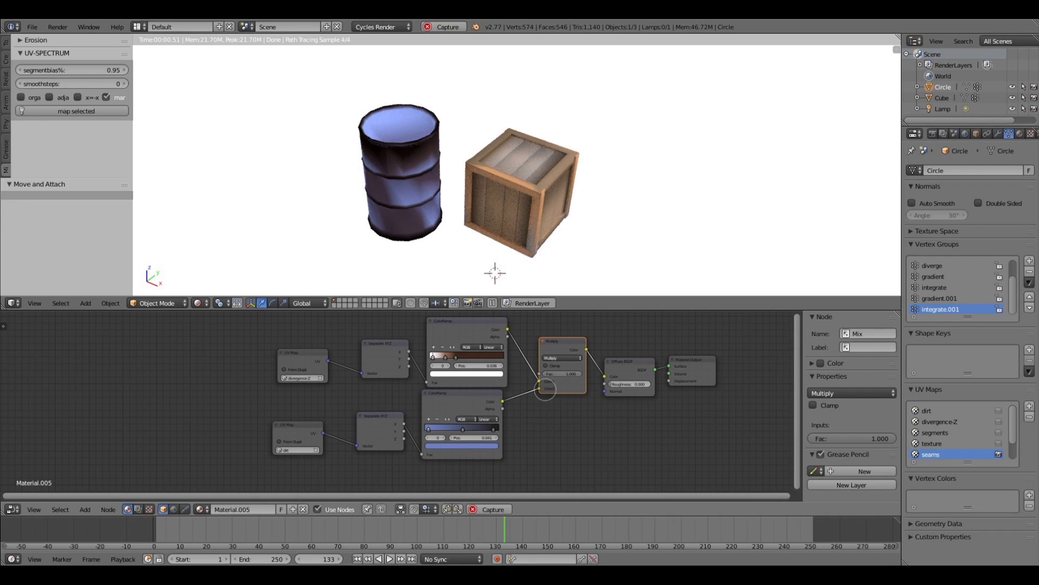
drag(539, 381, 544, 394)
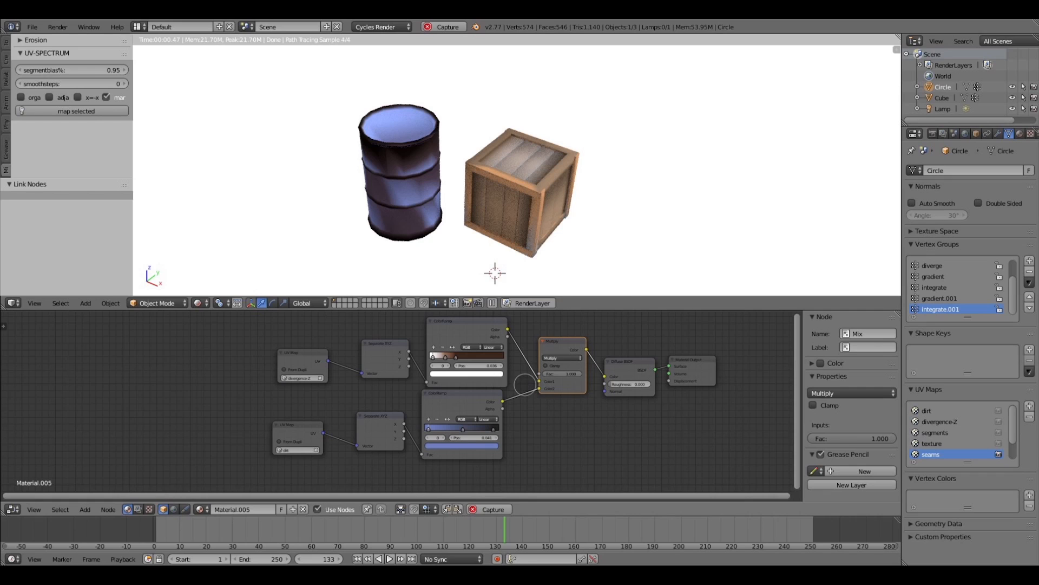
Shift the stops of the rust ColorRamp, placing its middle one at 0.227, and move the blue ramp's dark blue stop to about 0.786.
middle_drag(419, 254, 429, 226)
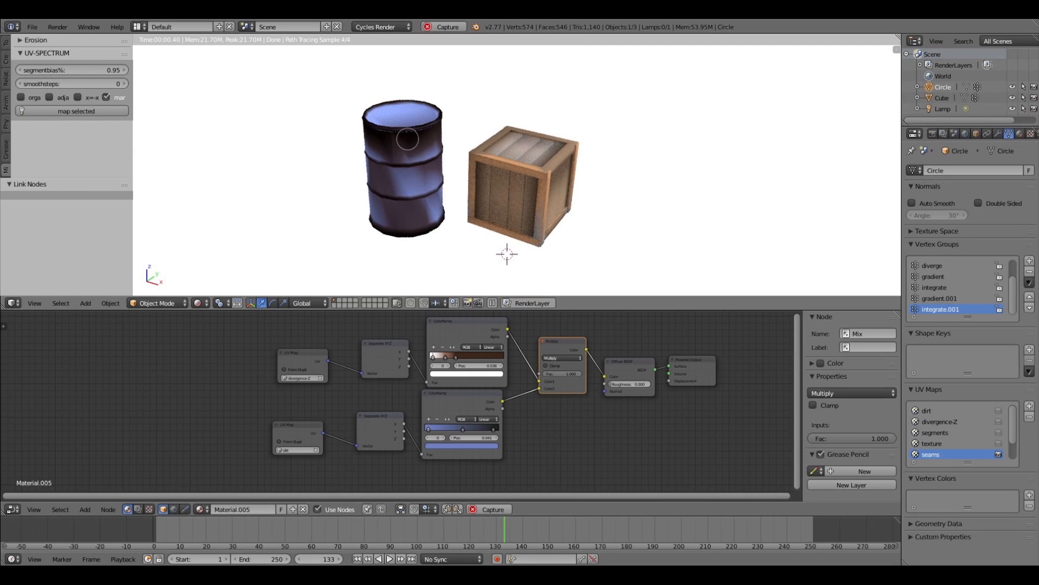
drag(446, 356, 444, 357)
click(492, 428)
drag(493, 429, 483, 429)
mouse_move(456, 357)
mouse_down()
mouse_move(465, 357)
mouse_move(447, 357)
mouse_up()
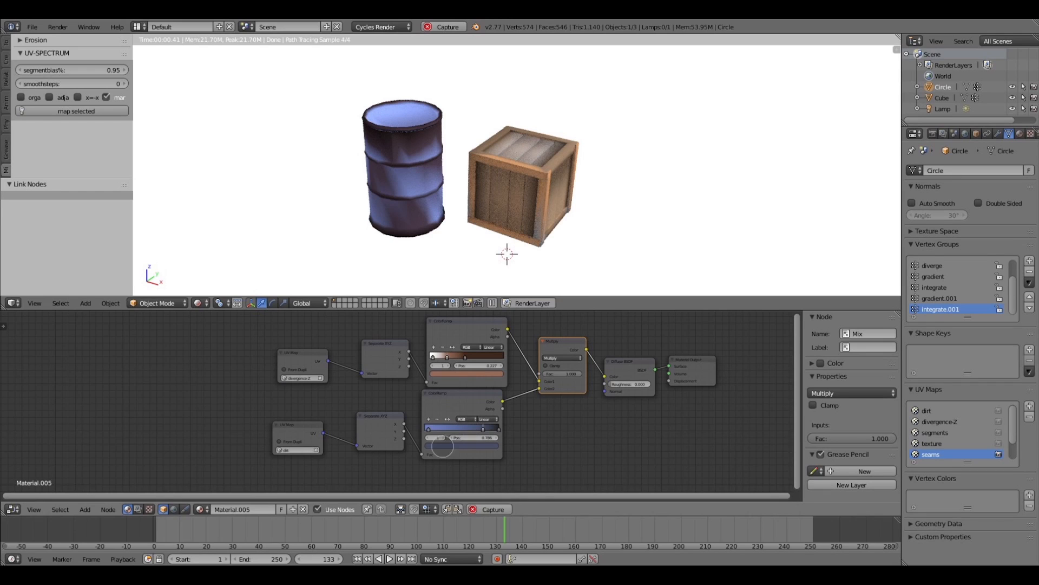
Recolour the blue ColorRamp's first stop pale lavender and move it to position 0.250.
click(444, 445)
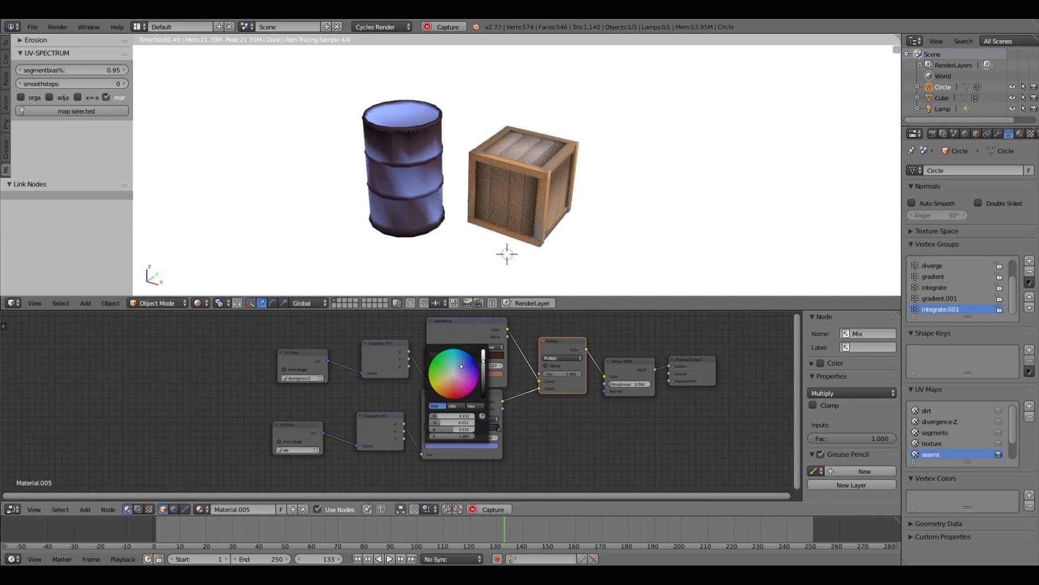
click(456, 370)
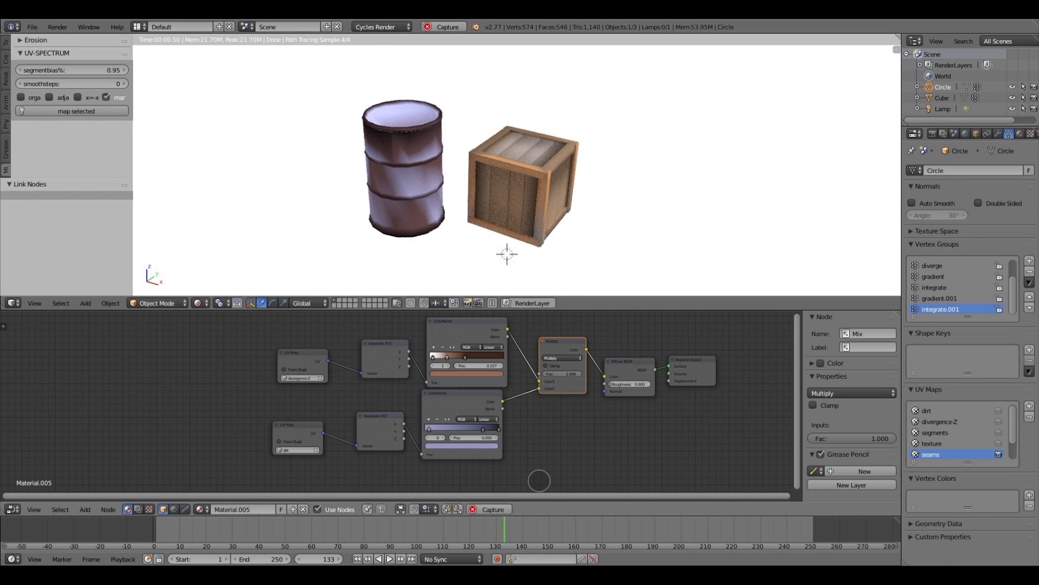
drag(429, 428, 444, 428)
mouse_move(381, 217)
middle_down()
mouse_move(399, 211)
mouse_move(370, 211)
middle_up()
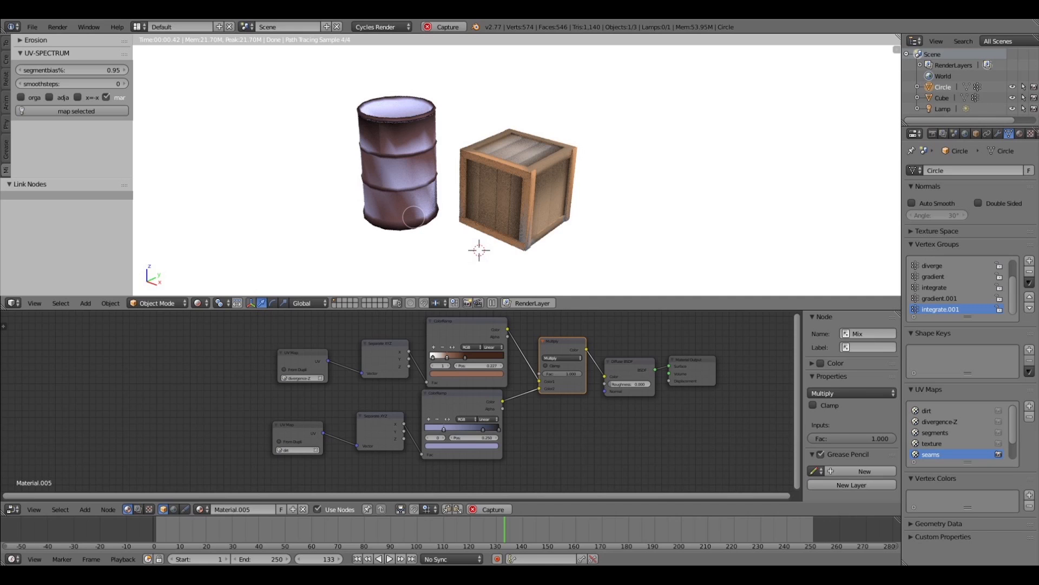
Move the divergence-Z UV Map and Separate XYZ nodes away from the rust ColorRamp and insert an Add Math node before the ramp.
drag(392, 348, 369, 327)
drag(307, 355, 295, 324)
drag(361, 336, 342, 335)
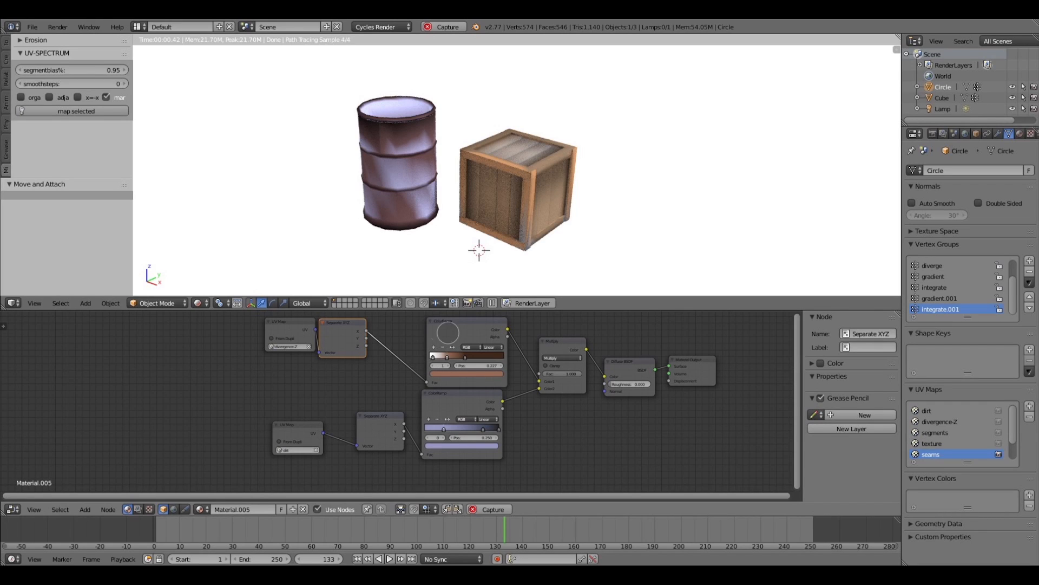
key(shift+a)
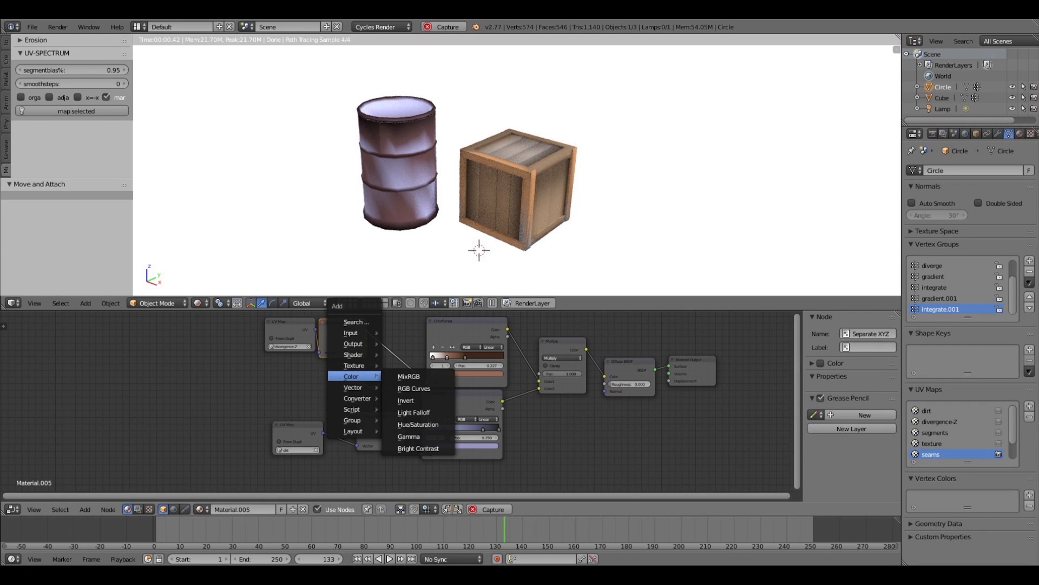
mouse_move(357, 398)
click(409, 399)
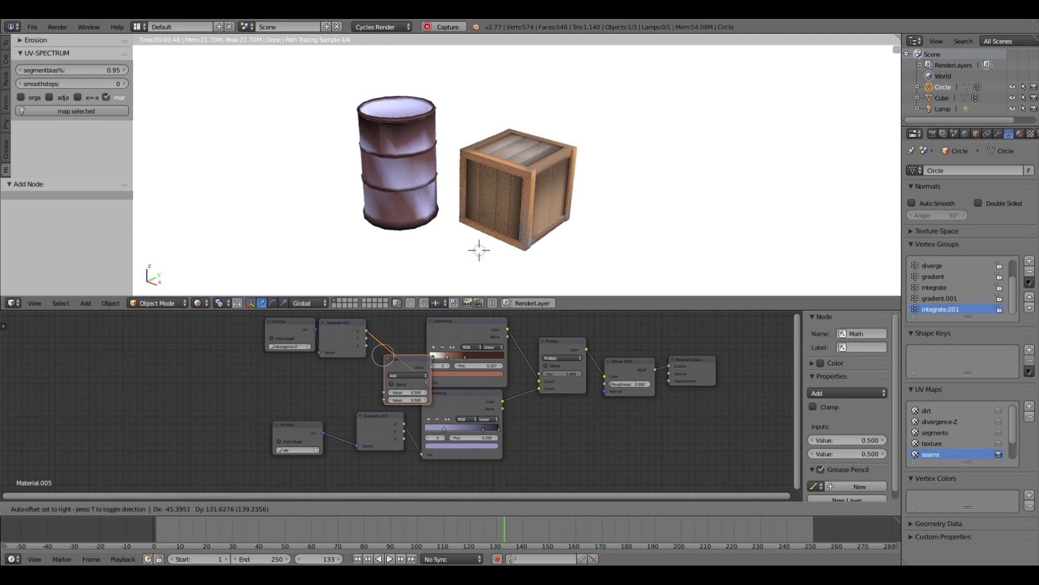
click(392, 339)
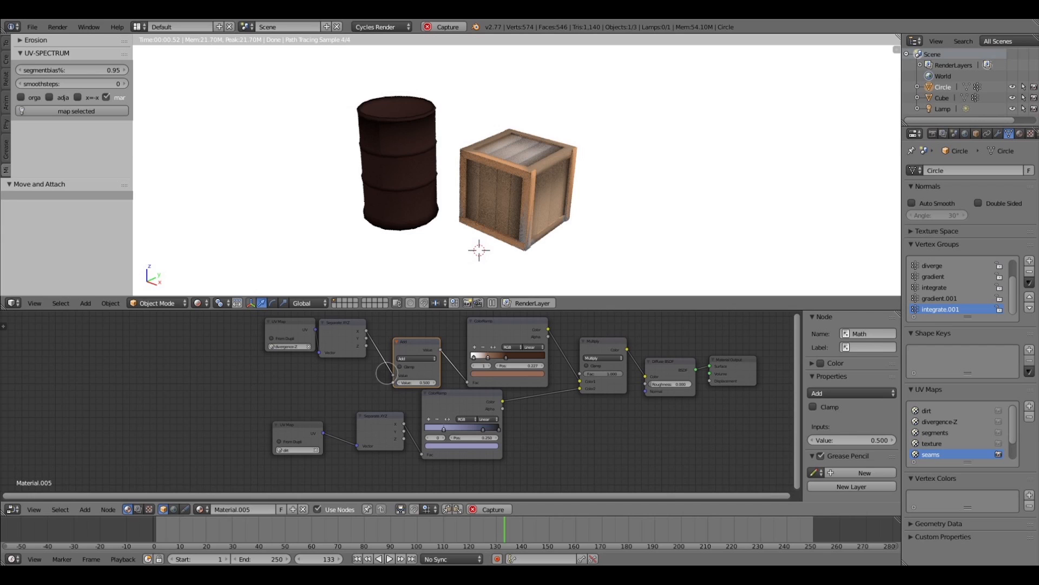
key(shift+a)
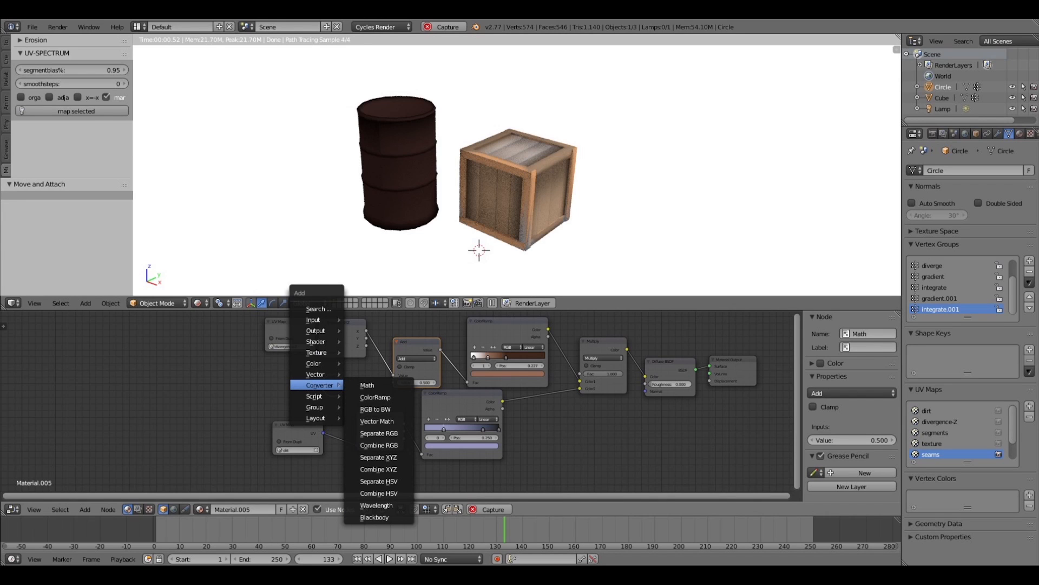
mouse_move(338, 374)
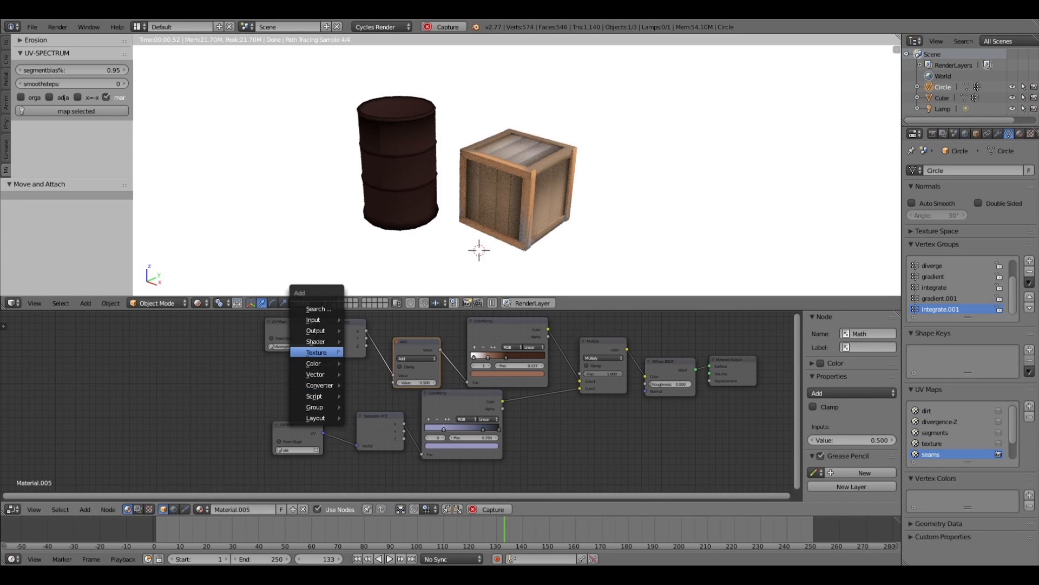
mouse_move(325, 352)
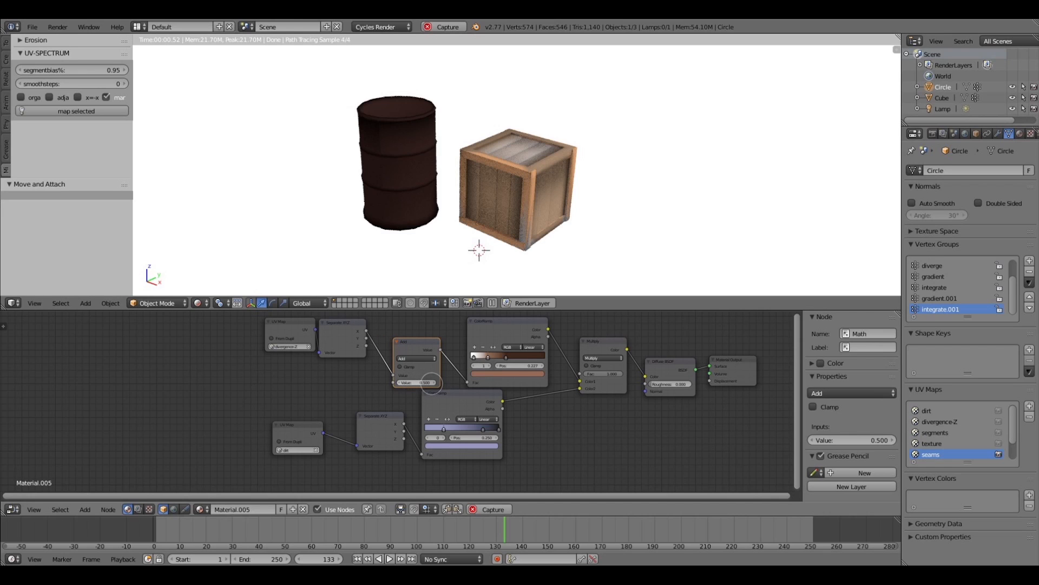
Raise the Add Math node and place a new Noise Texture node below the divergence-Z UV Map node.
drag(418, 353, 418, 341)
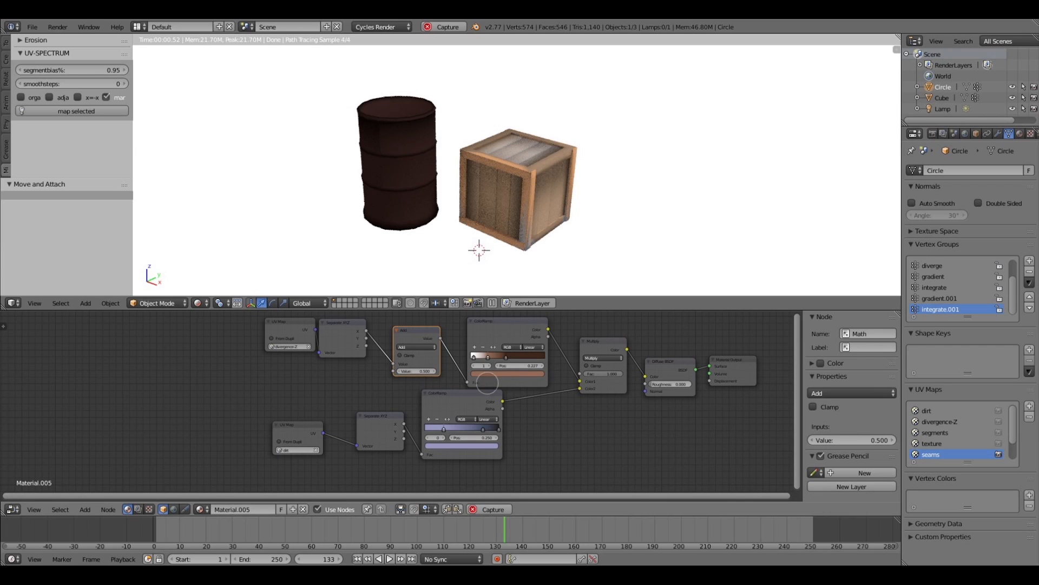
key(shift+a)
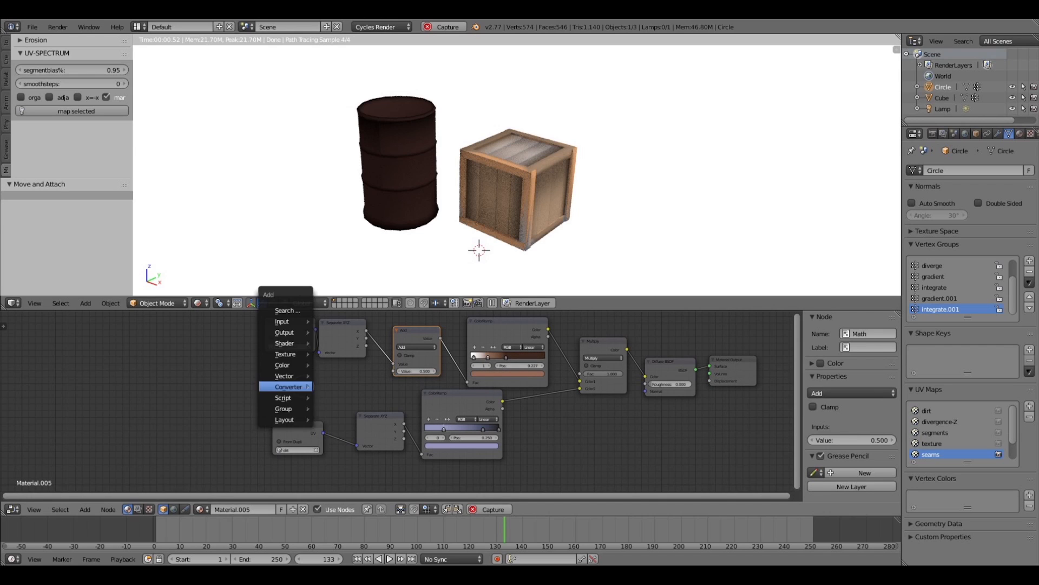
mouse_move(285, 353)
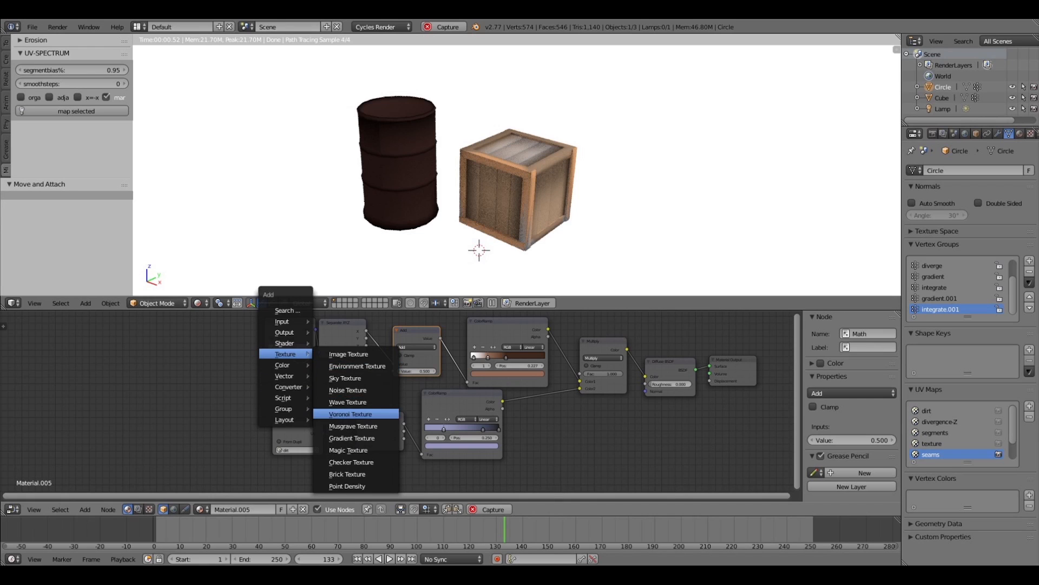
click(347, 390)
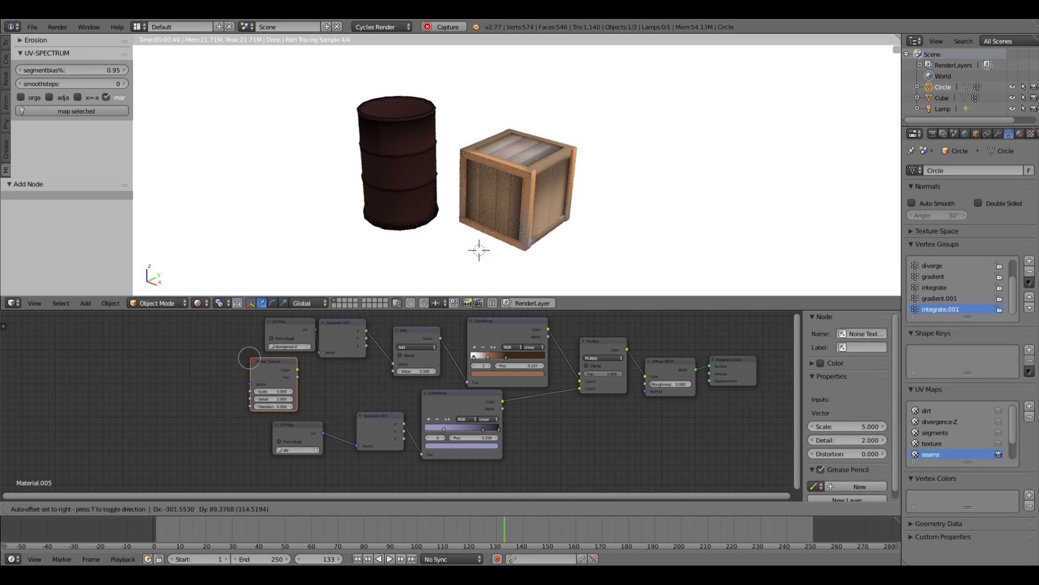
click(248, 358)
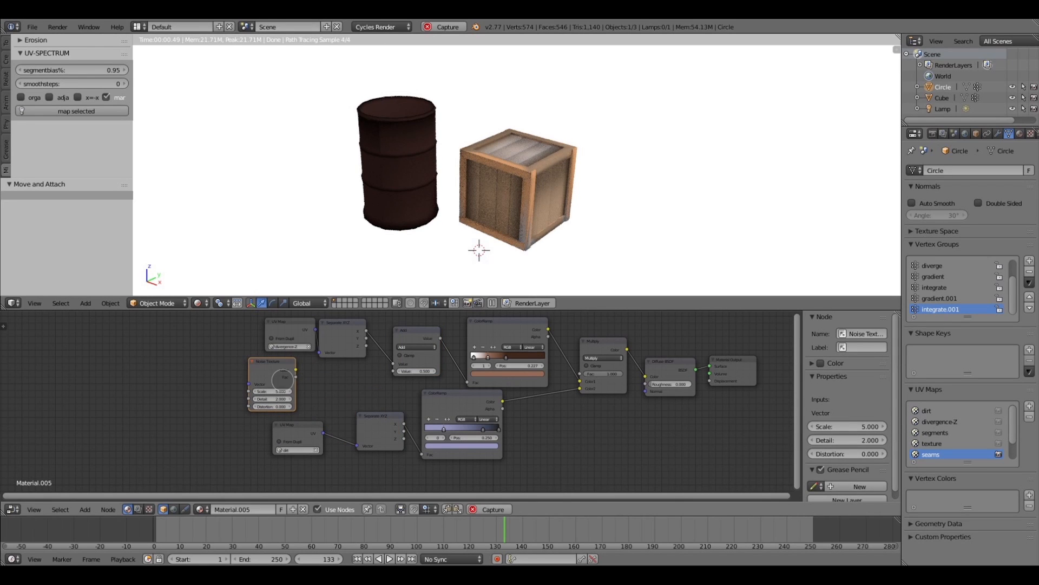
Set the Noise Texture's detail to 8 and scale to 50, and link its Fac output to the Add node's second value.
drag(276, 399, 307, 405)
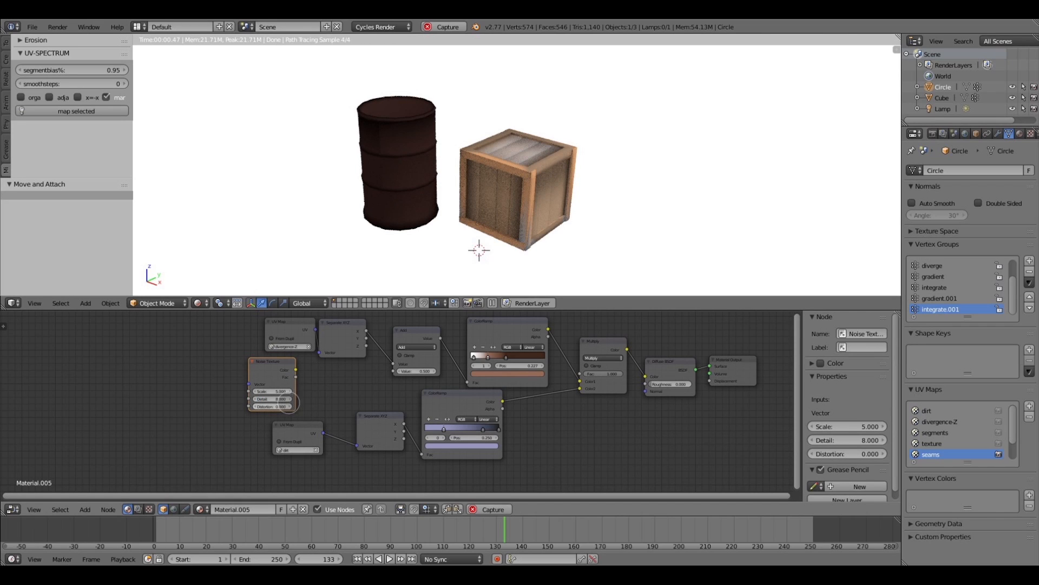
click(277, 391)
text(50)
key(Return)
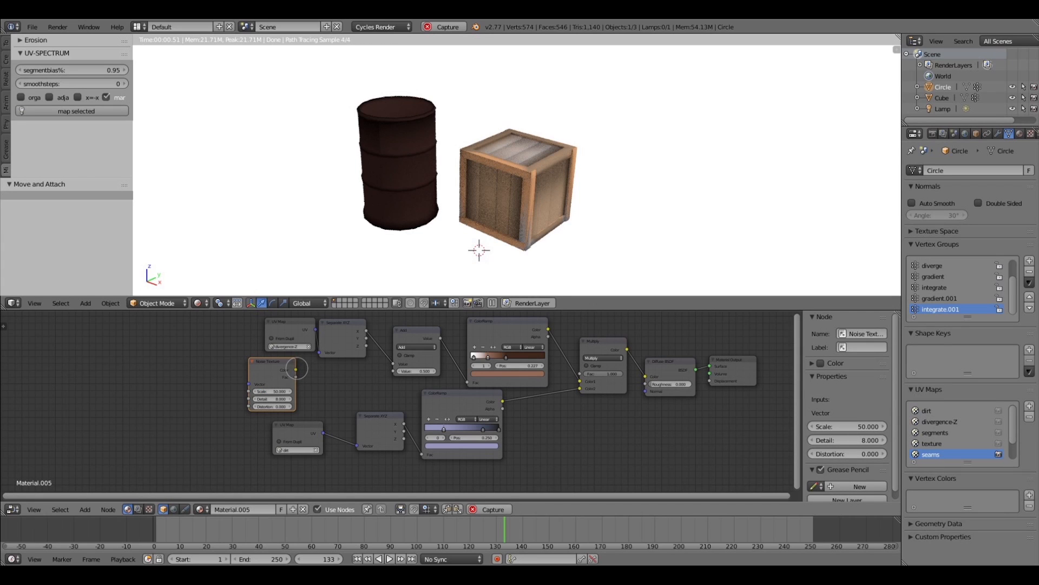
drag(295, 377, 394, 372)
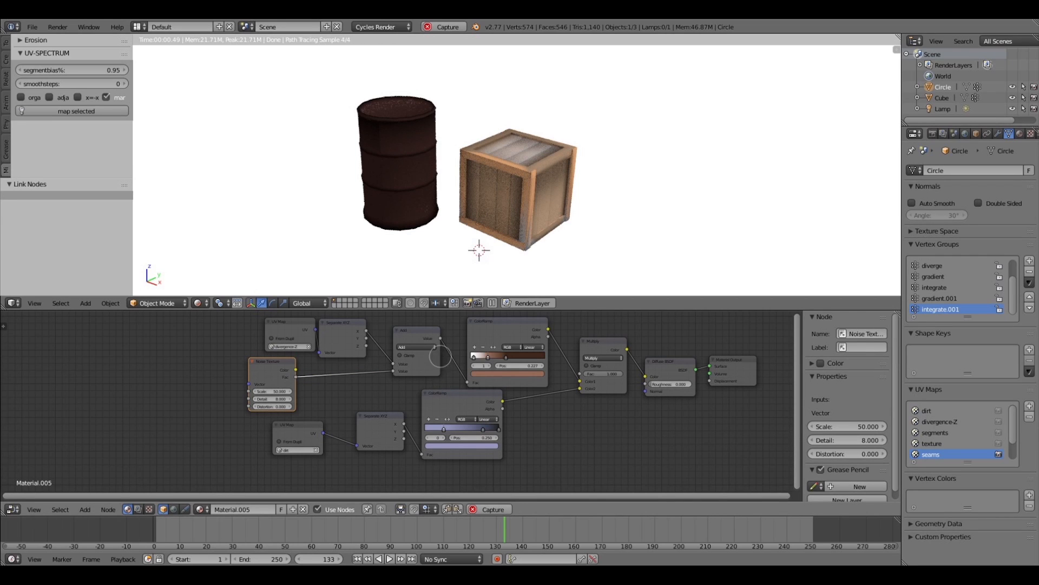
Duplicate the Add Math node, insert the copy between the Noise Texture and the Add node, and set it to Multiply.
middle_drag(414, 137, 437, 208)
scroll(453, 230, up, 4)
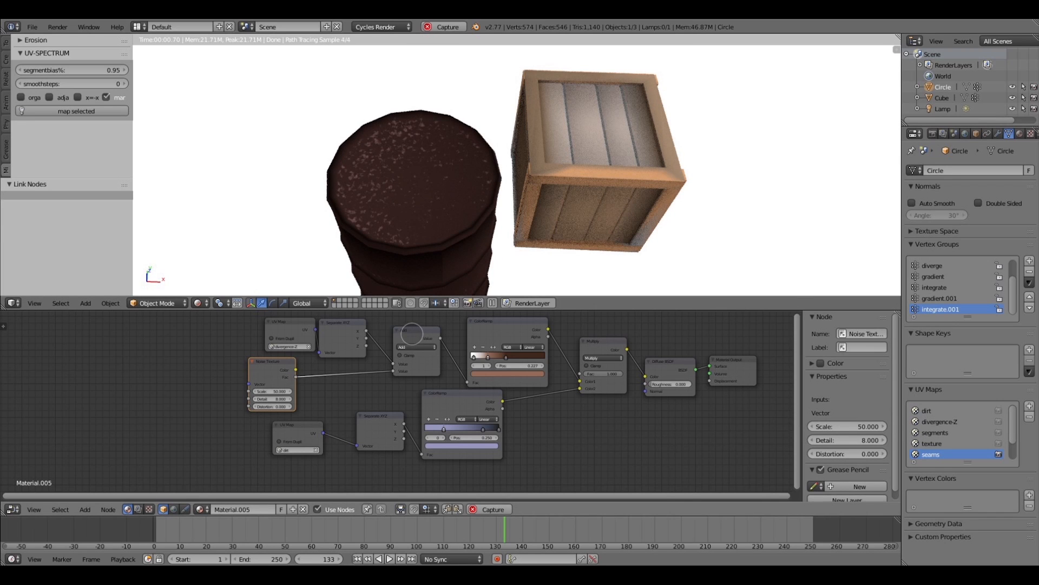
middle_drag(464, 231, 414, 182)
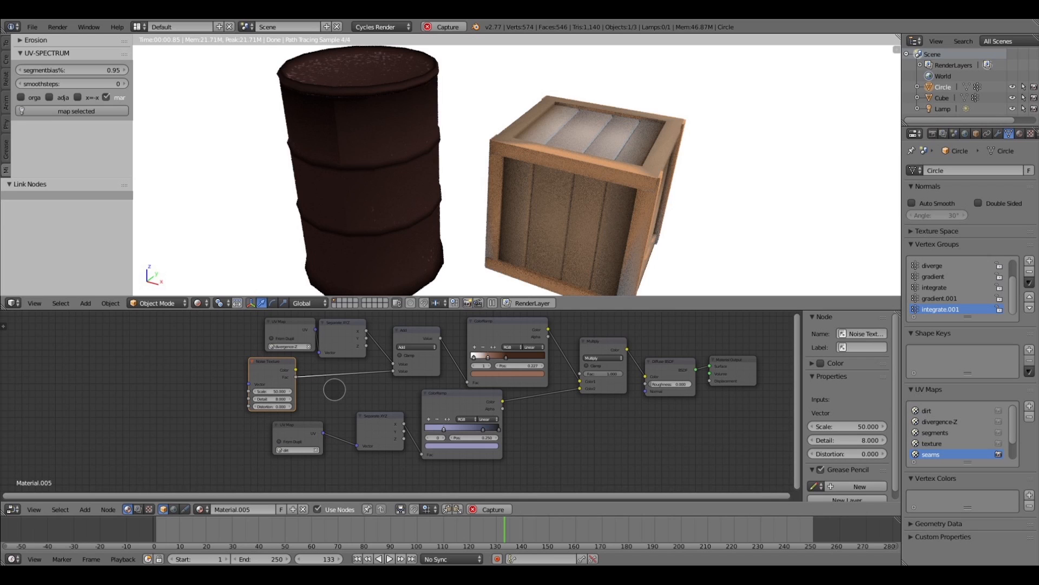
click(418, 329)
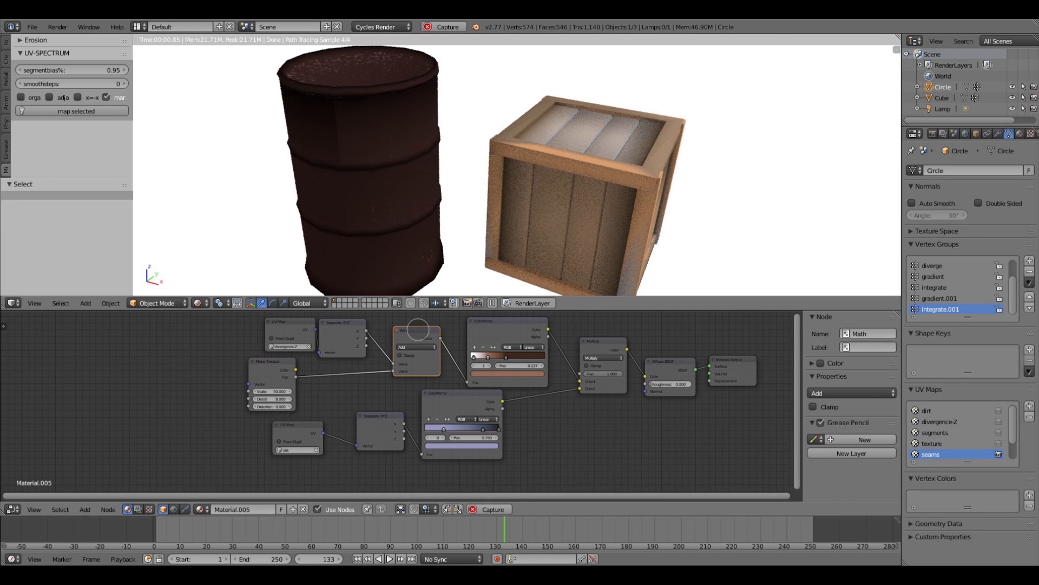
key(shift+d)
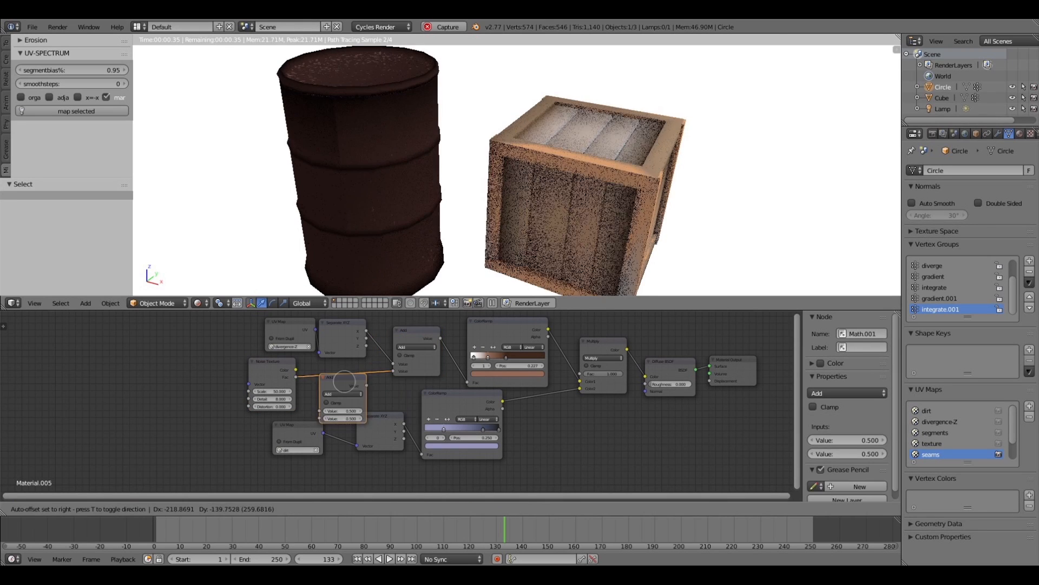
click(344, 374)
click(347, 384)
click(336, 361)
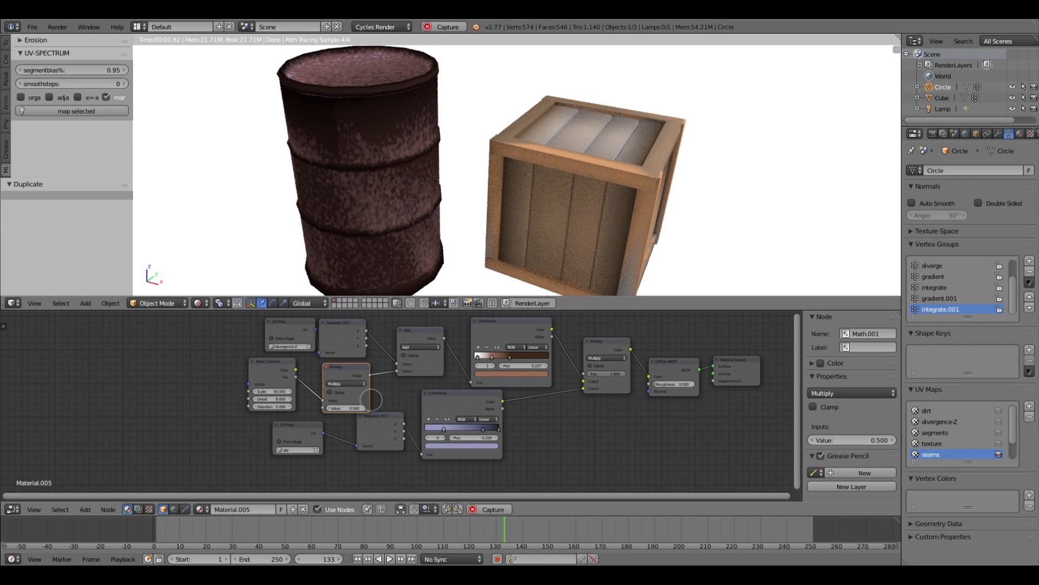
drag(379, 374, 411, 368)
key(g)
click(344, 404)
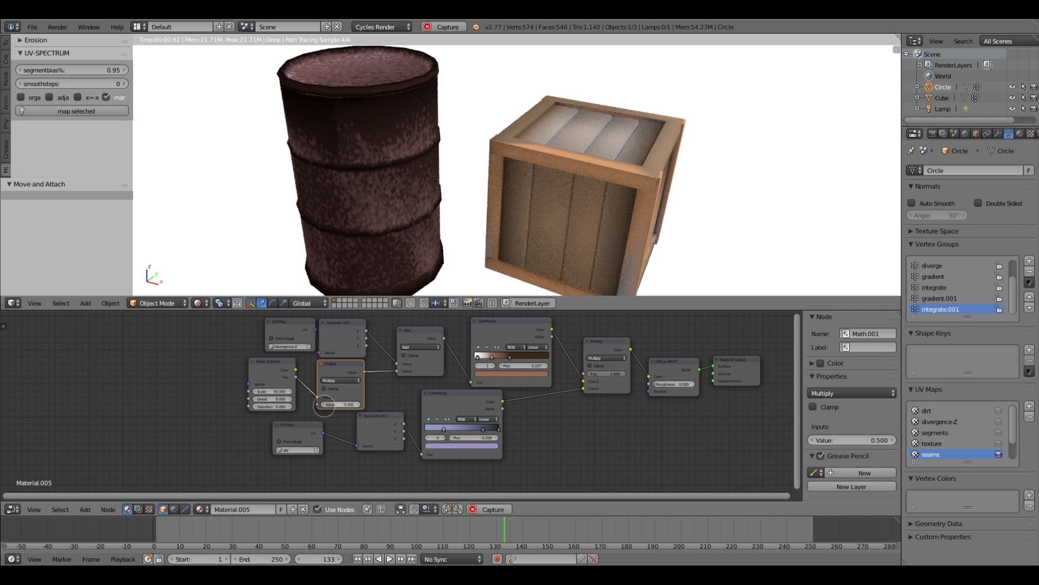
Lower the noise Multiply node's value to 0.100 and check the noise on the barrel from several angles.
click(323, 405)
click(323, 405)
click(323, 404)
click(323, 404)
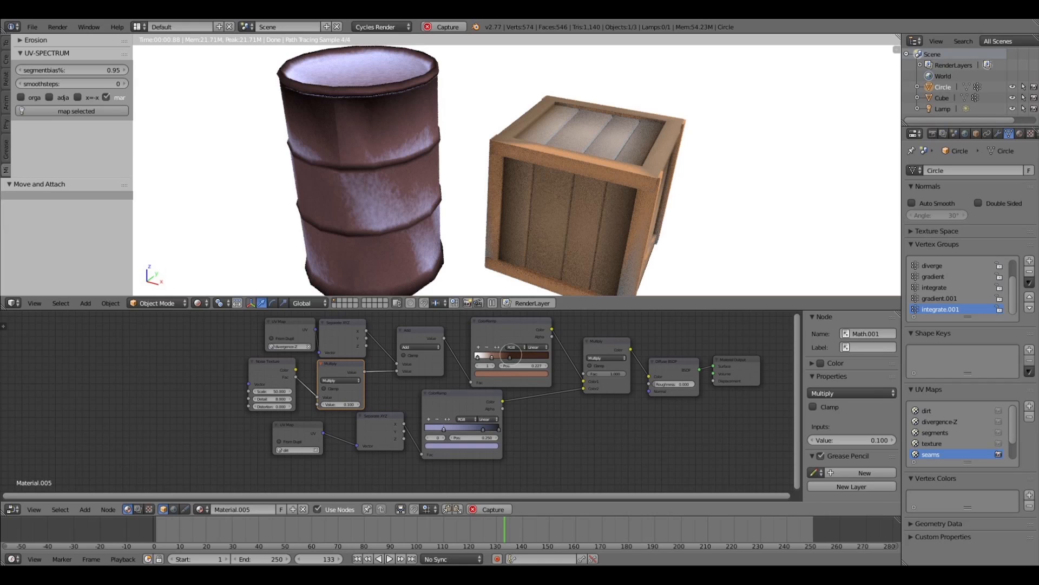
middle_drag(364, 179, 366, 194)
scroll(373, 201, down, 3)
scroll(429, 229, down, 1)
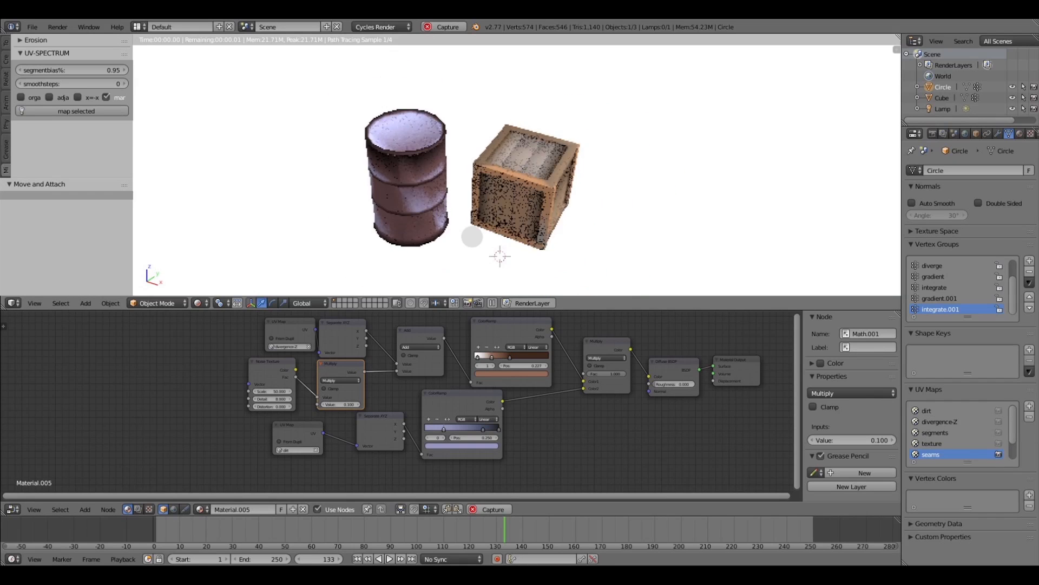
middle_drag(472, 236, 475, 231)
Move the Noise Texture and its Multiply node clear of the UV Map nodes, and duplicate both beside the dirt UV Map node.
drag(352, 365, 343, 362)
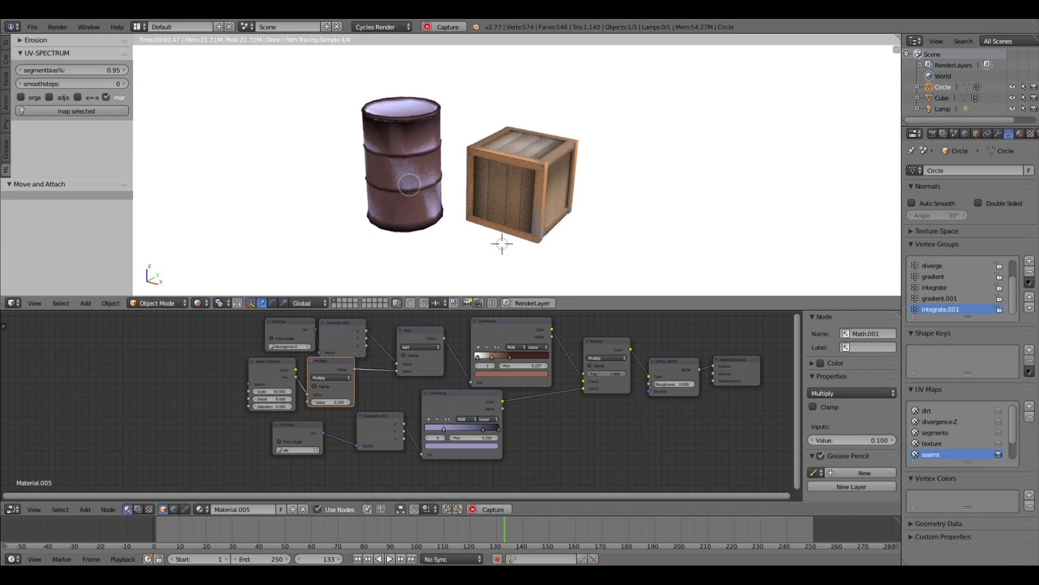
drag(278, 361, 210, 343)
drag(327, 363, 258, 359)
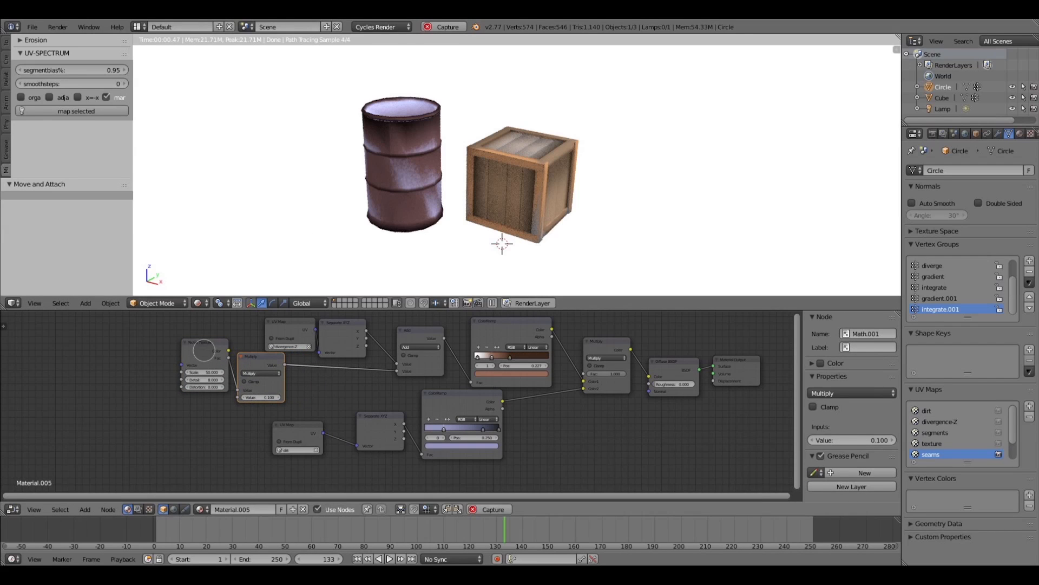
shift+click(204, 350)
key(shift+d)
click(208, 422)
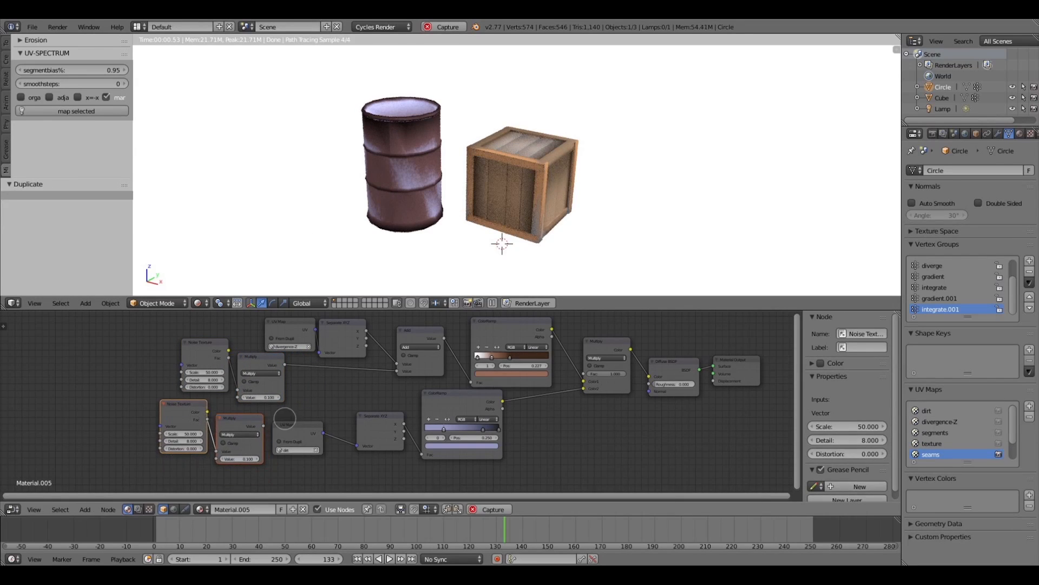
Duplicate the Add Math node and insert the copy between the first Noise Texture and its Multiply node, shifting the Multiply node aside.
click(421, 335)
key(shift+d)
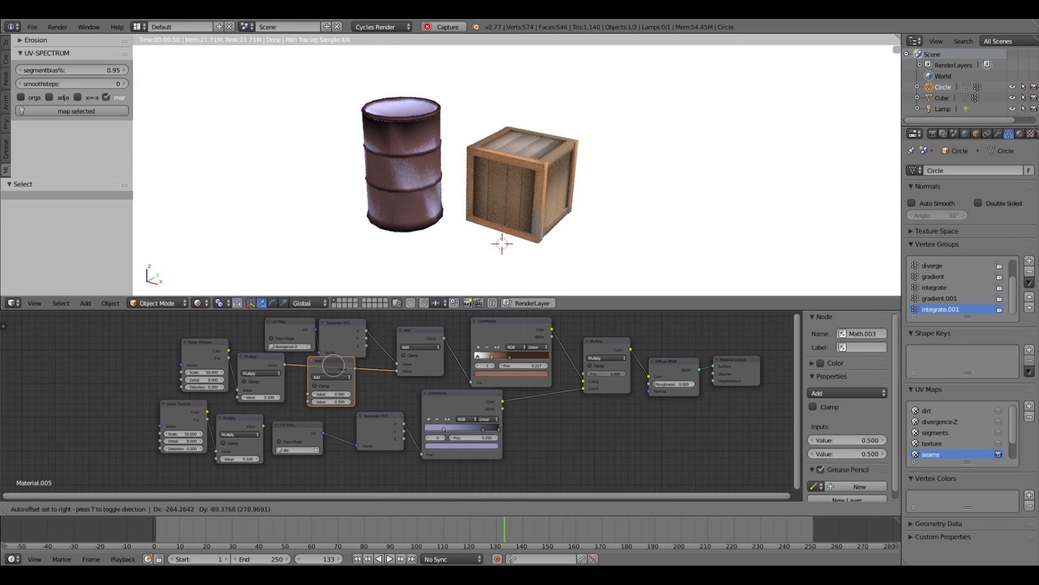
click(150, 325)
drag(268, 361, 347, 364)
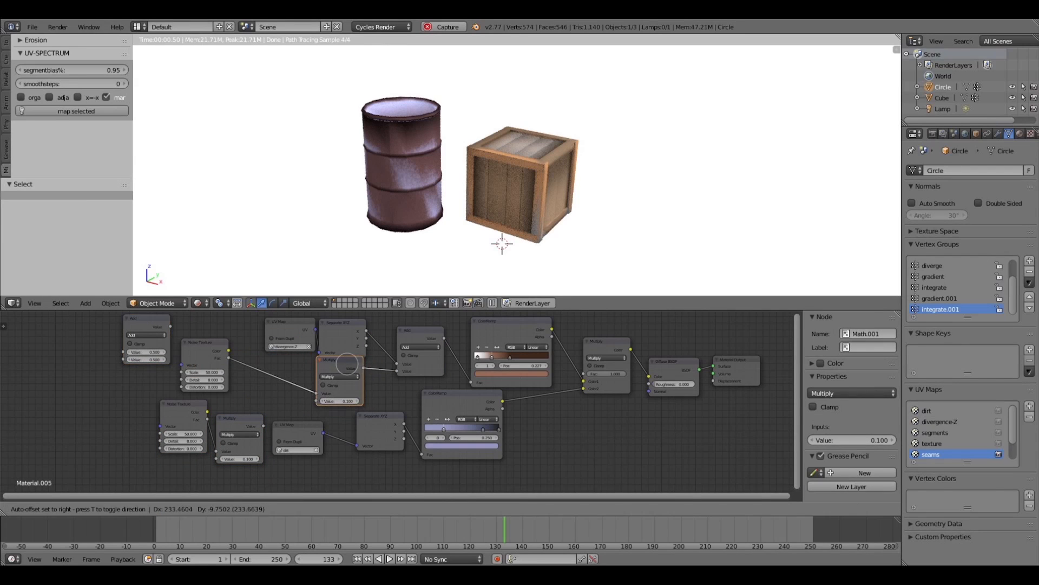
drag(147, 322, 280, 360)
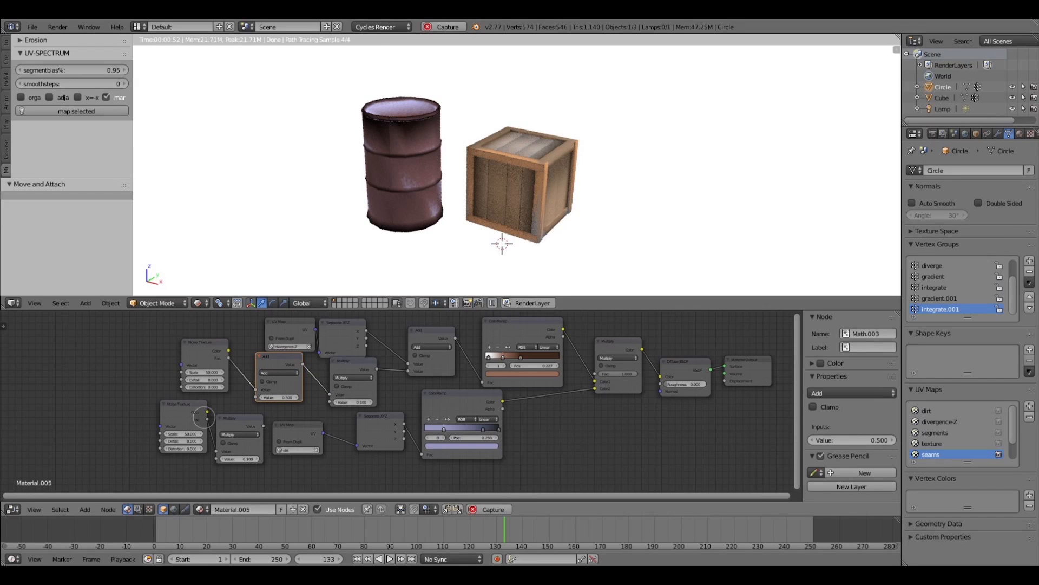
Link the second Noise Texture's Fac to the new Add node's second value, and delete the spare Multiply copy.
click(243, 420)
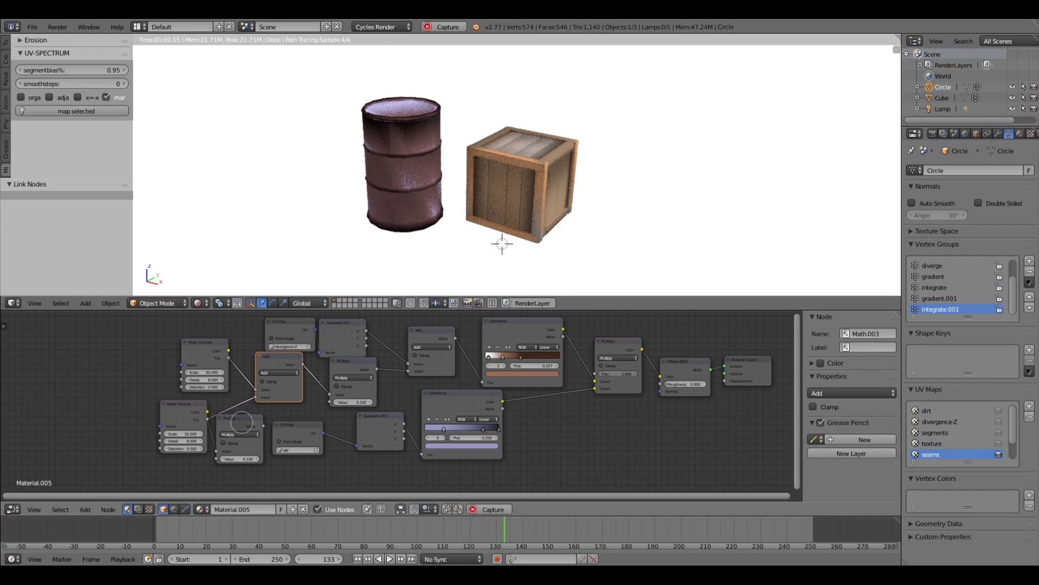
key(x)
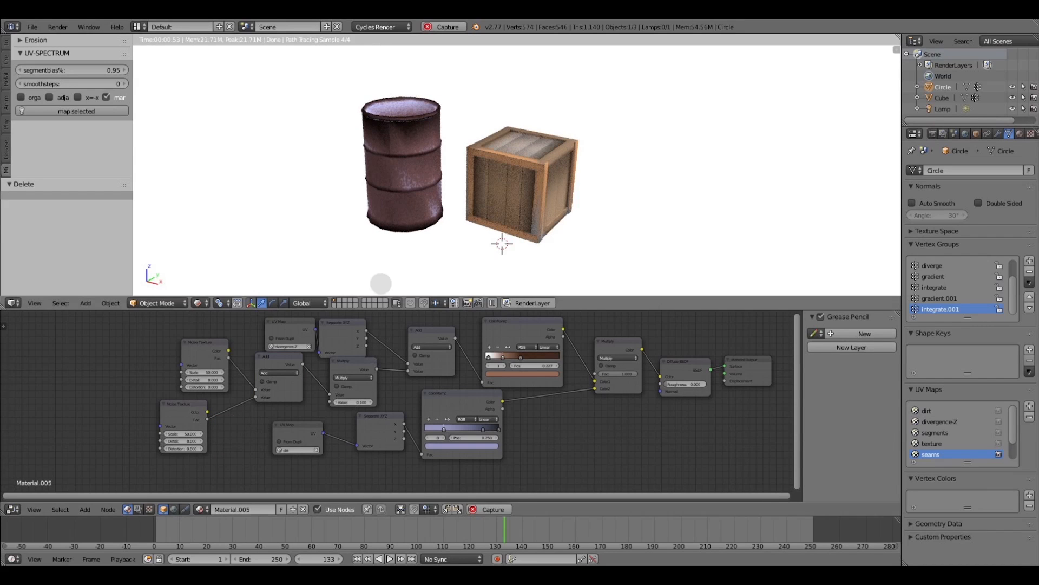
Set the value of the Multiply node that scales the combined noise to 0.050.
click(352, 402)
text(0.05)
key(Return)
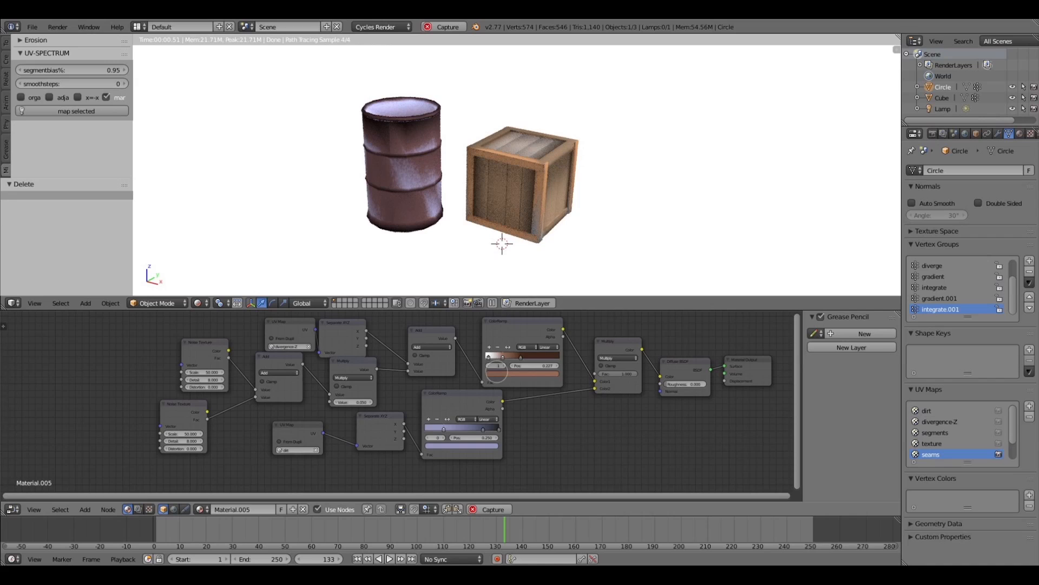
scroll(396, 396, up, 8)
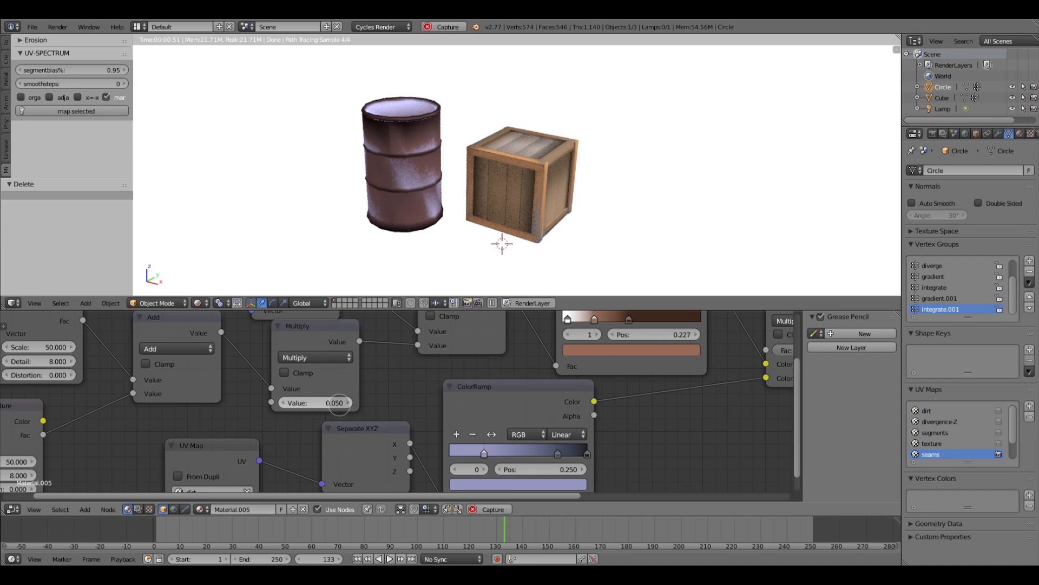
scroll(340, 404, down, 4)
Set the second Noise Texture's scale to 15 and check the barrel up close.
click(182, 433)
text(15)
key(Return)
scroll(430, 207, up, 2)
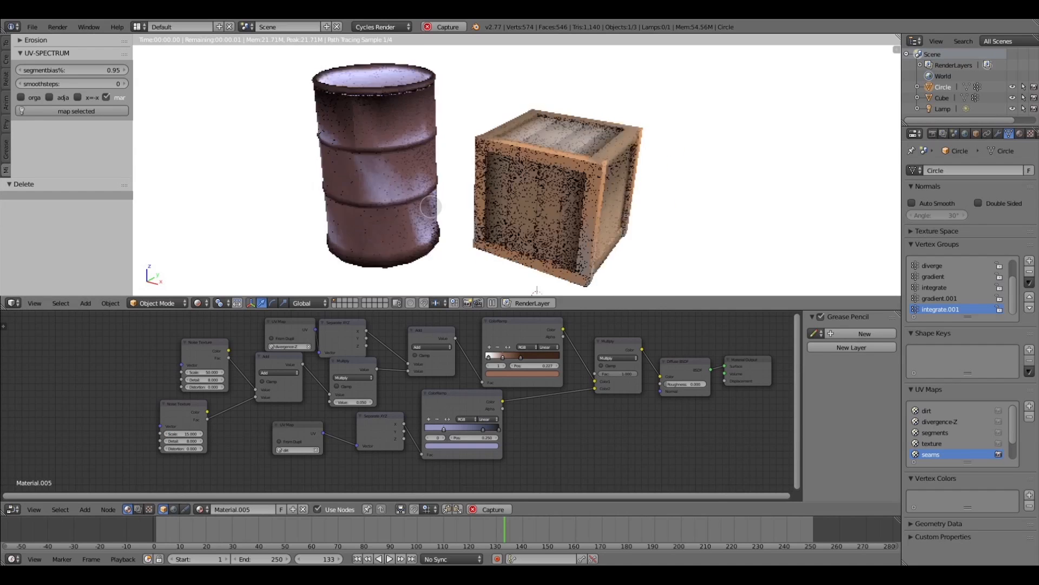
scroll(431, 206, up, 1)
Try other strengths in the noise Multiply node while watching the barrel, and return its value to 0.050.
click(369, 401)
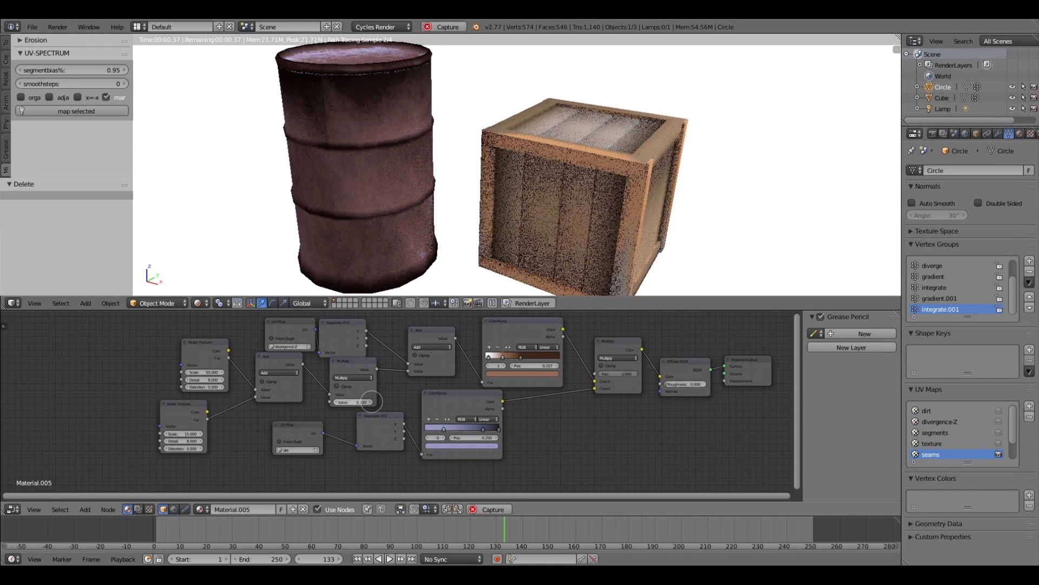
click(354, 402)
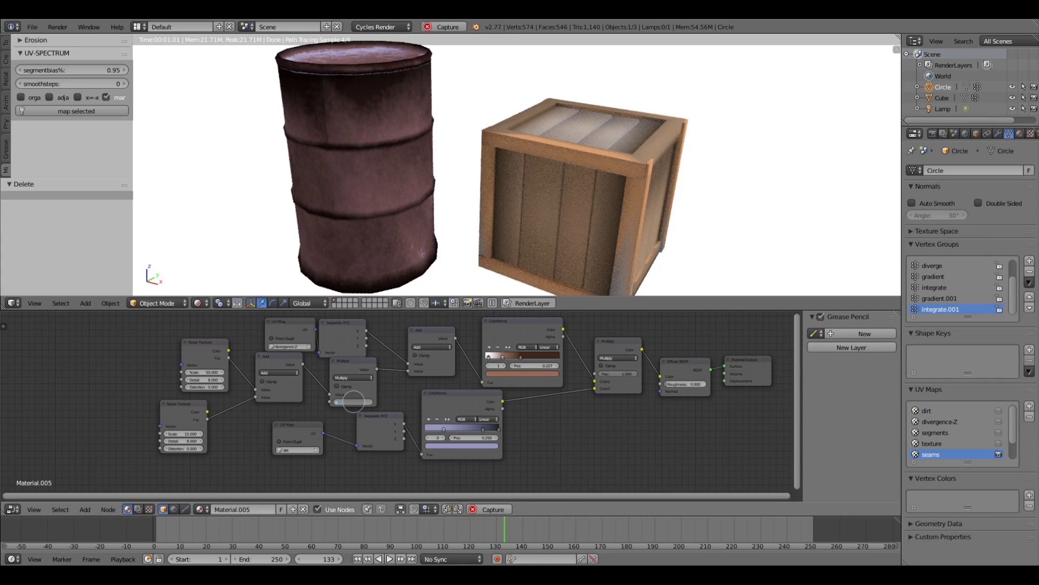
key(Return)
click(347, 402)
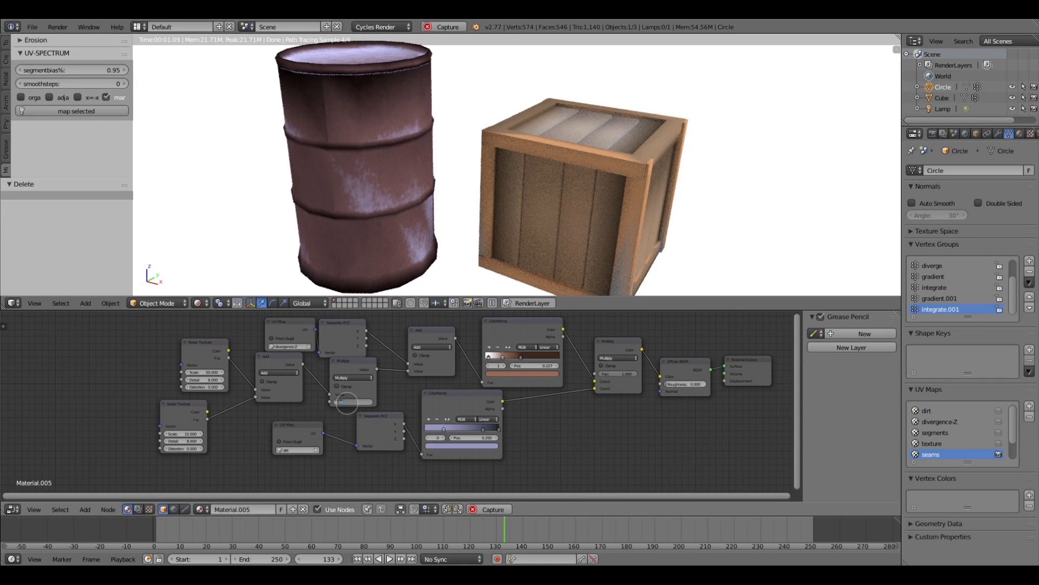
text(0.05)
key(Return)
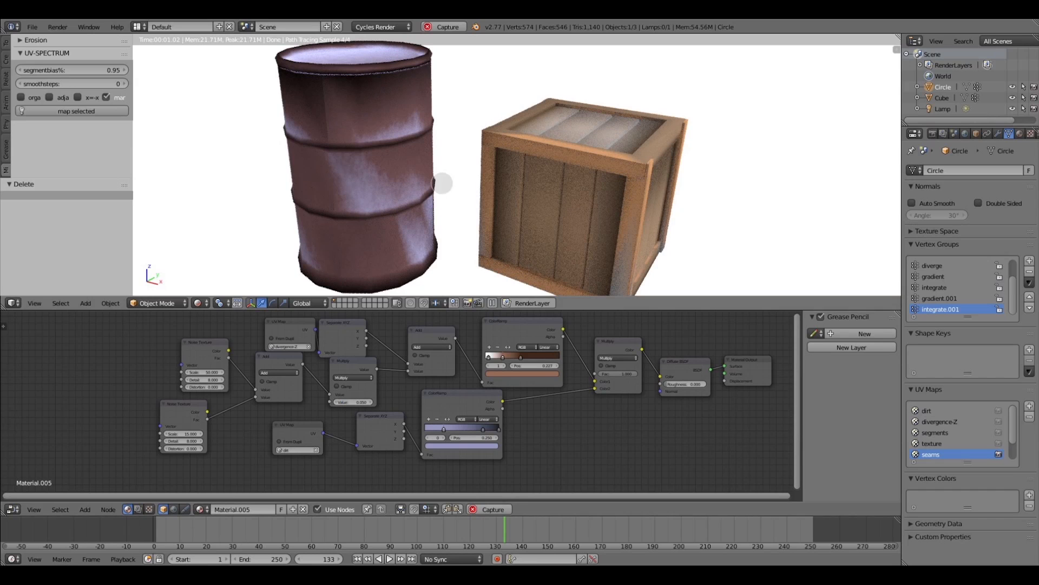
Align the second Noise Texture node directly beneath the first one and set its scale to 20.
drag(177, 433, 202, 398)
click(205, 429)
text(20)
key(Return)
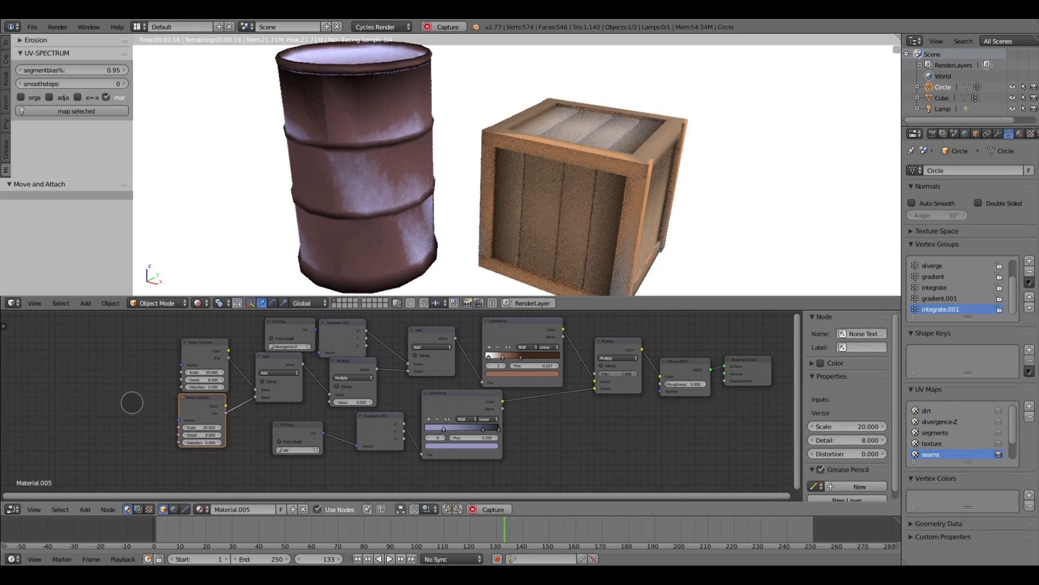
drag(206, 350, 204, 349)
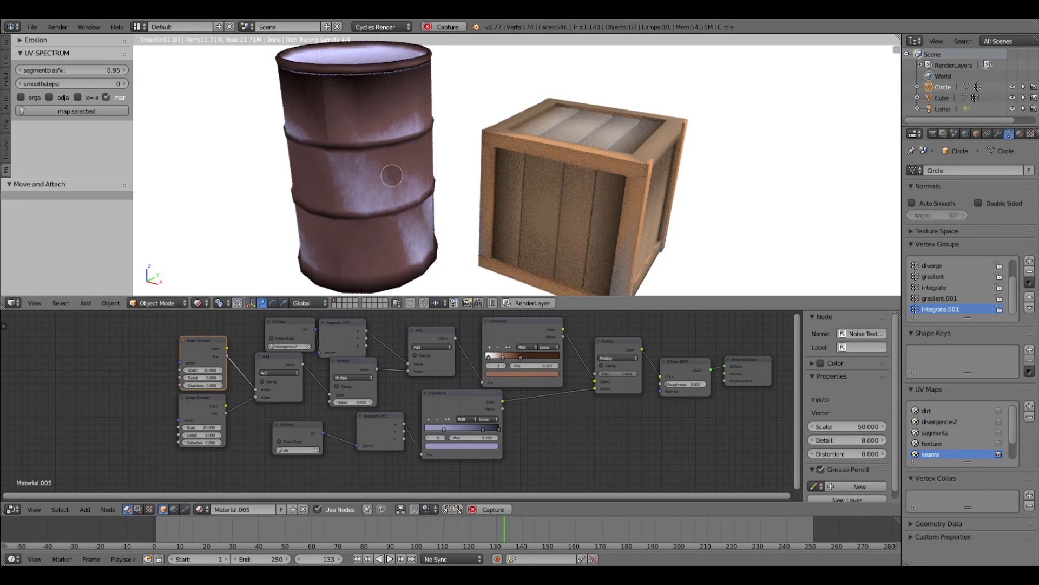
Reposition the rust ColorRamp's reddish stop and move its dark brown stop to 0.927.
scroll(390, 220, down, 3)
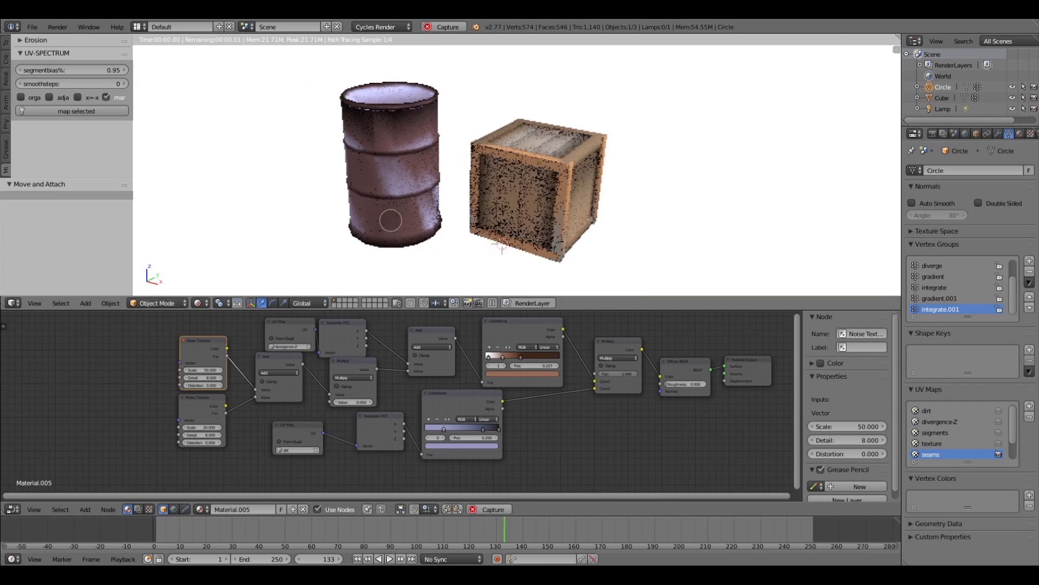
mouse_move(520, 357)
mouse_down()
mouse_move(559, 354)
mouse_move(513, 356)
mouse_up()
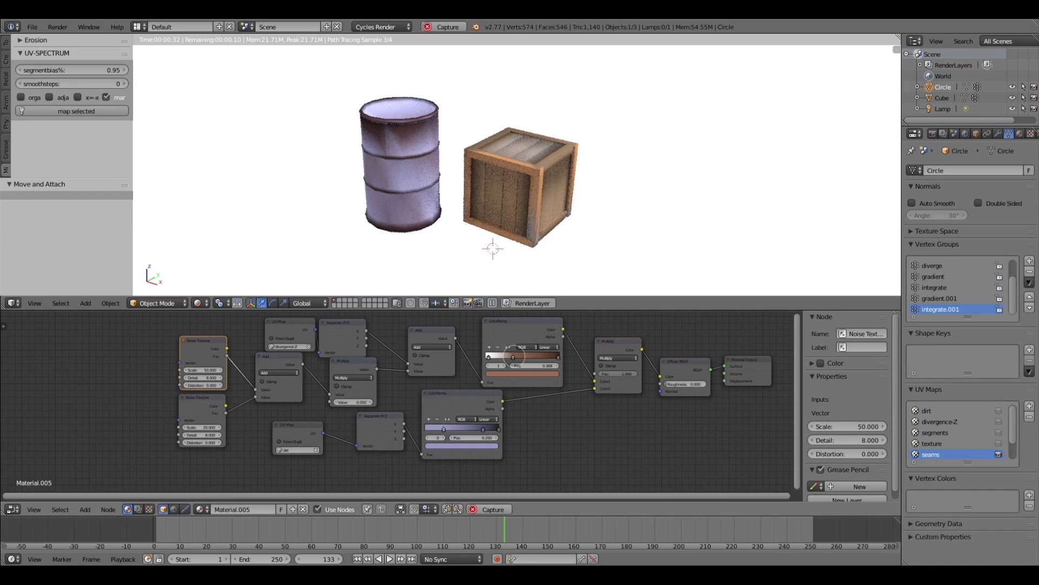
drag(558, 357, 554, 357)
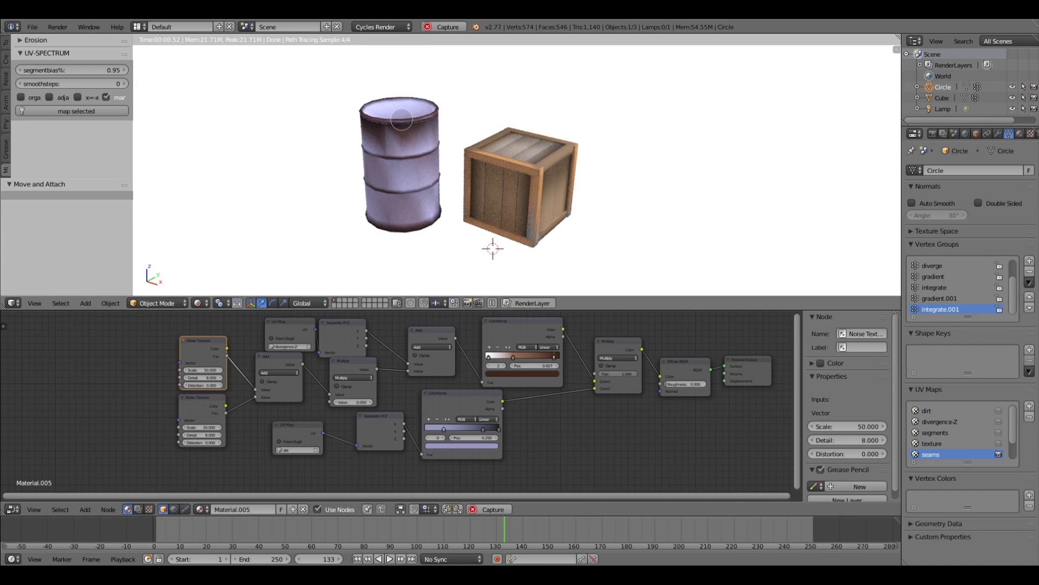
Rotate the barrel about 99.9° around the global Z axis and inspect its other side.
key(r)
key(z)
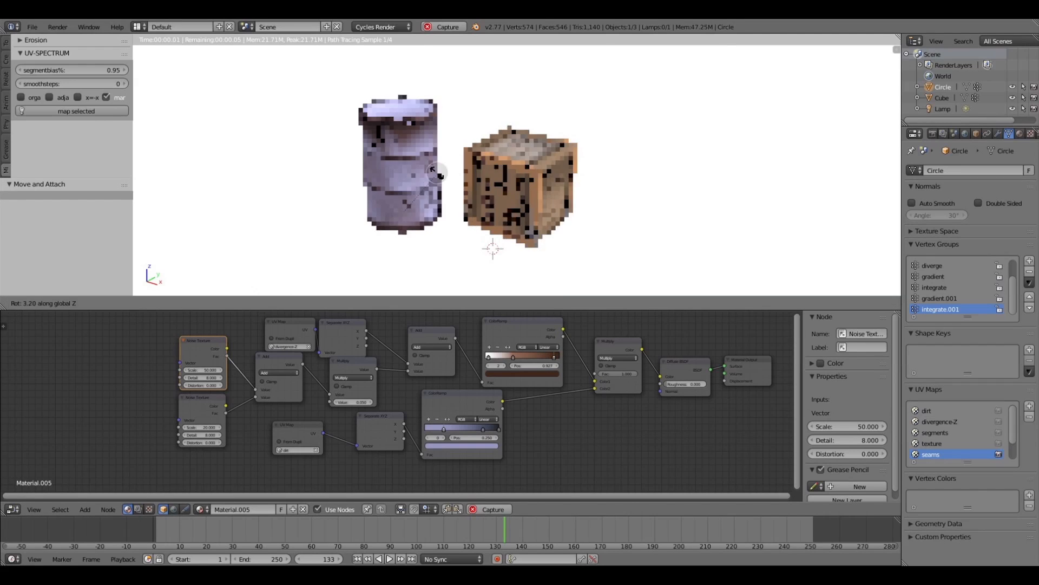
click(344, 171)
middle_drag(406, 251, 432, 262)
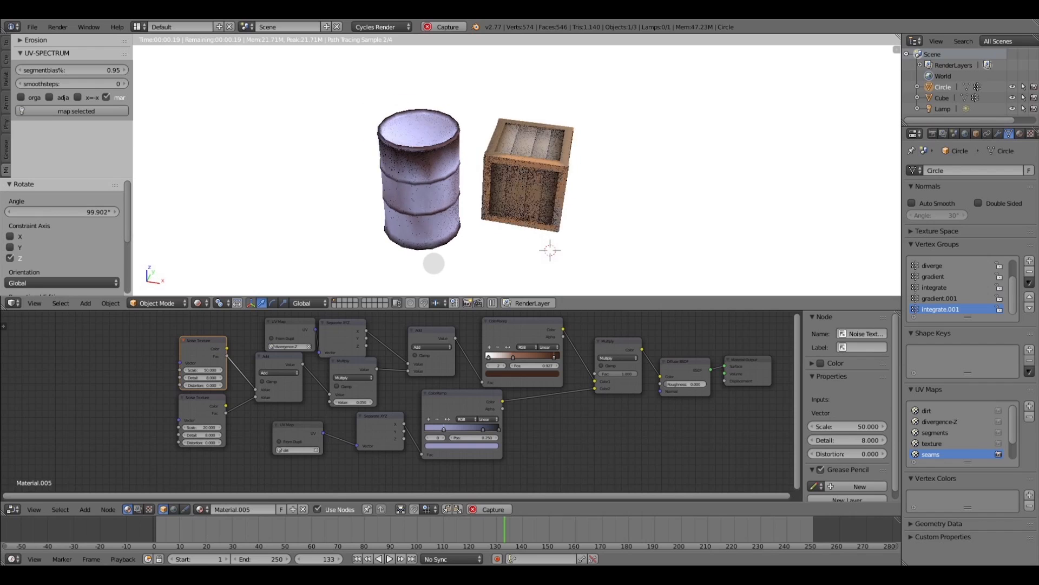
middle_drag(504, 263, 541, 262)
scroll(547, 262, up, 1)
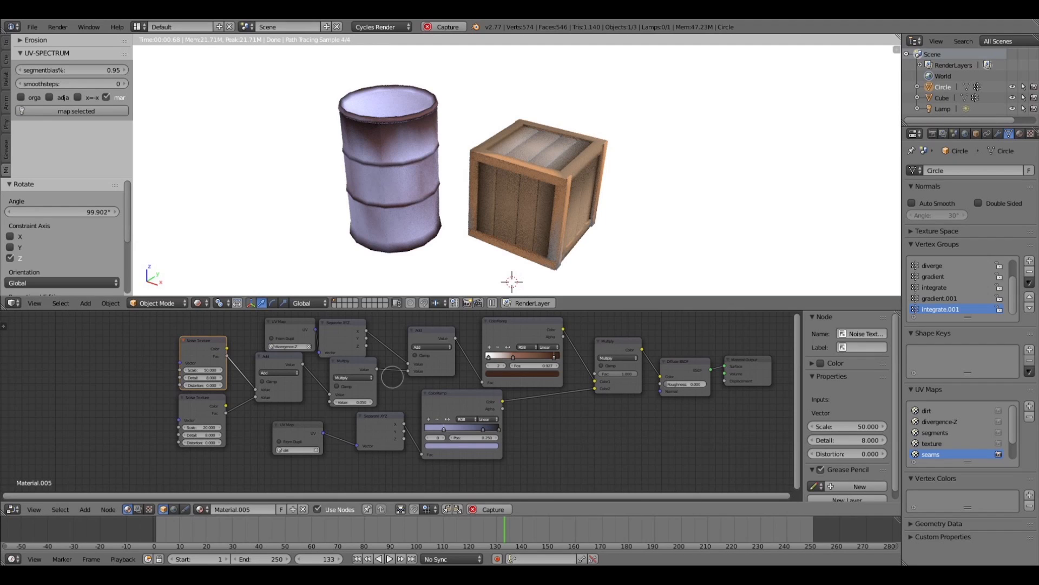
Tidy the barrel's node tree by closing the gaps between the Math nodes, aligning the two ColorRamps, and repositioning the Material Output node.
drag(353, 379, 345, 383)
drag(283, 357, 294, 362)
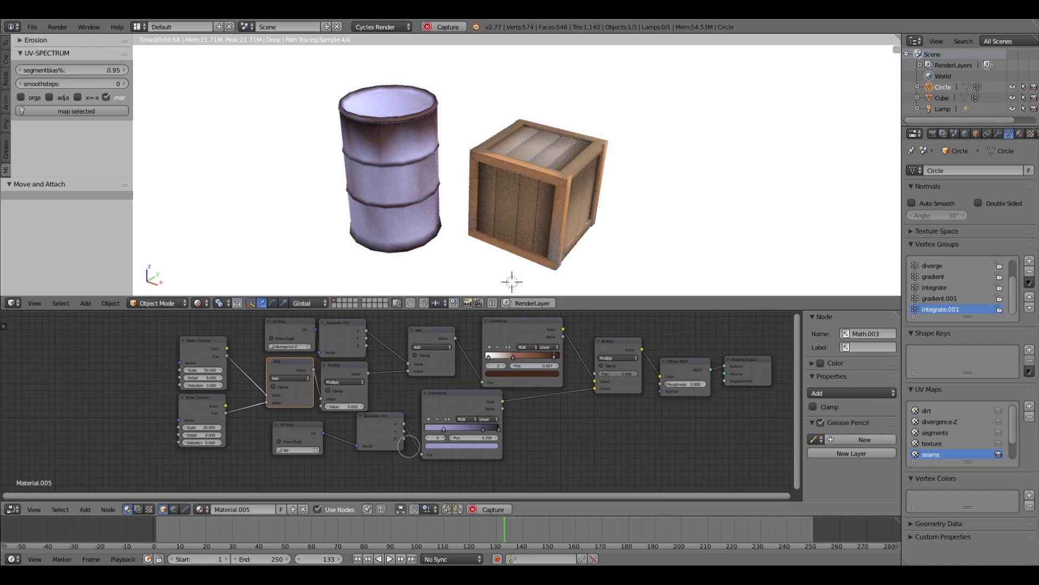
drag(387, 424, 358, 430)
drag(453, 398, 514, 399)
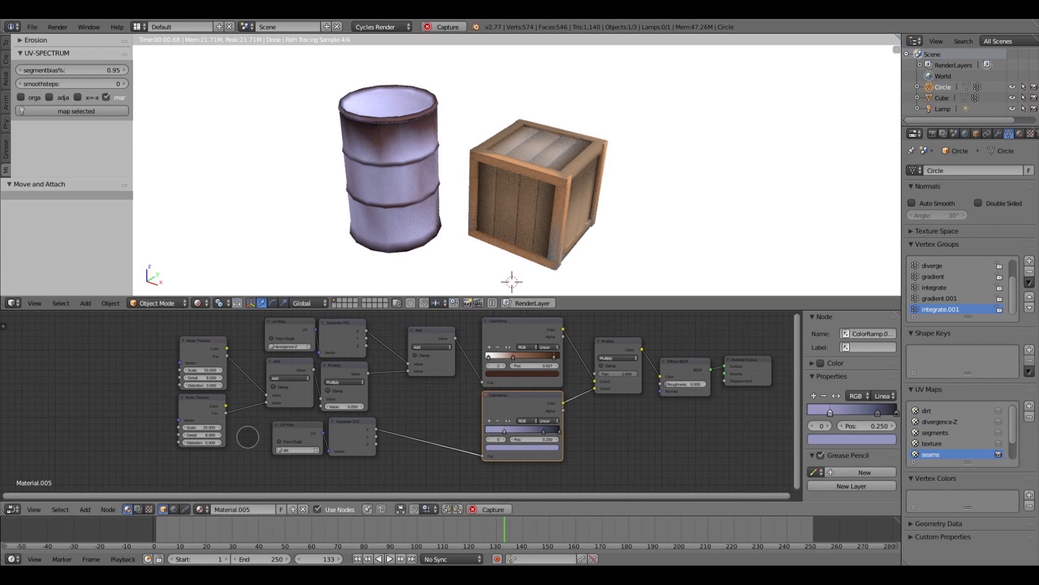
click(289, 447)
scroll(417, 436, down, 2)
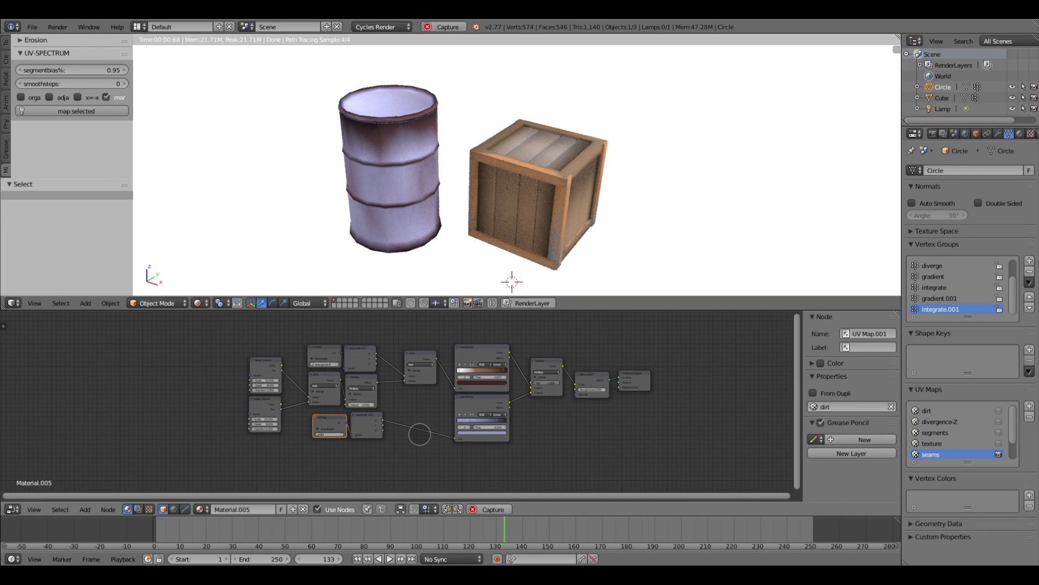
middle_drag(498, 426, 486, 392)
drag(526, 337, 616, 369)
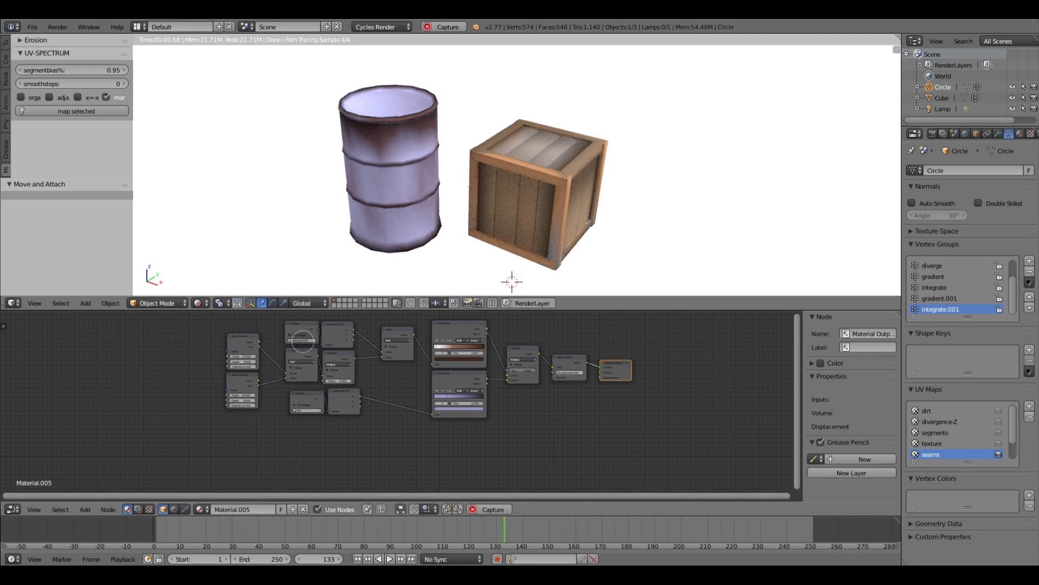
Review the divergence-Z and dirt node chains, and move the Add node feeding the rust ColorRamp closer to its input nodes.
click(300, 333)
click(297, 334)
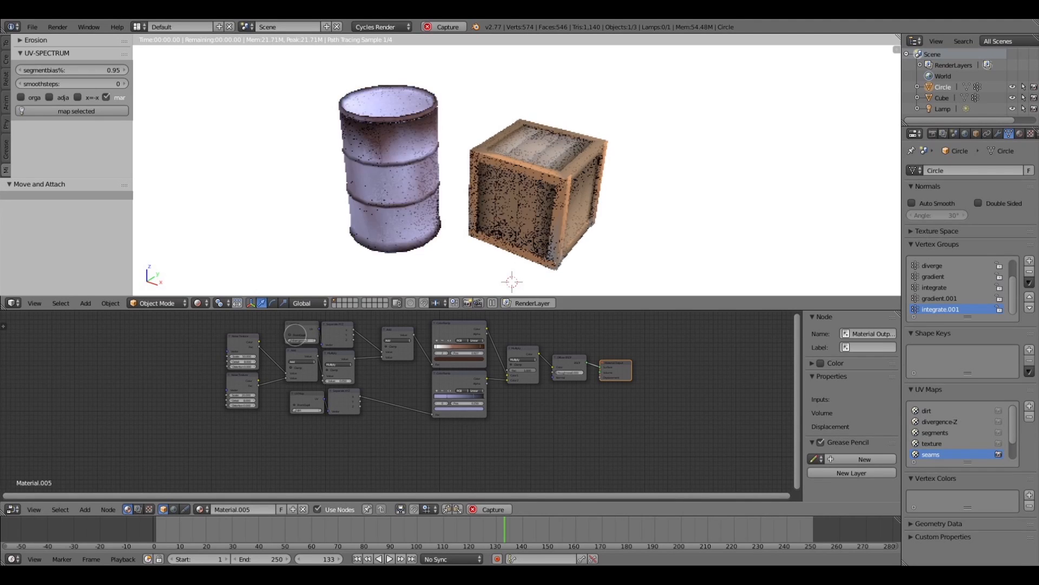
click(302, 324)
scroll(325, 335, up, 4)
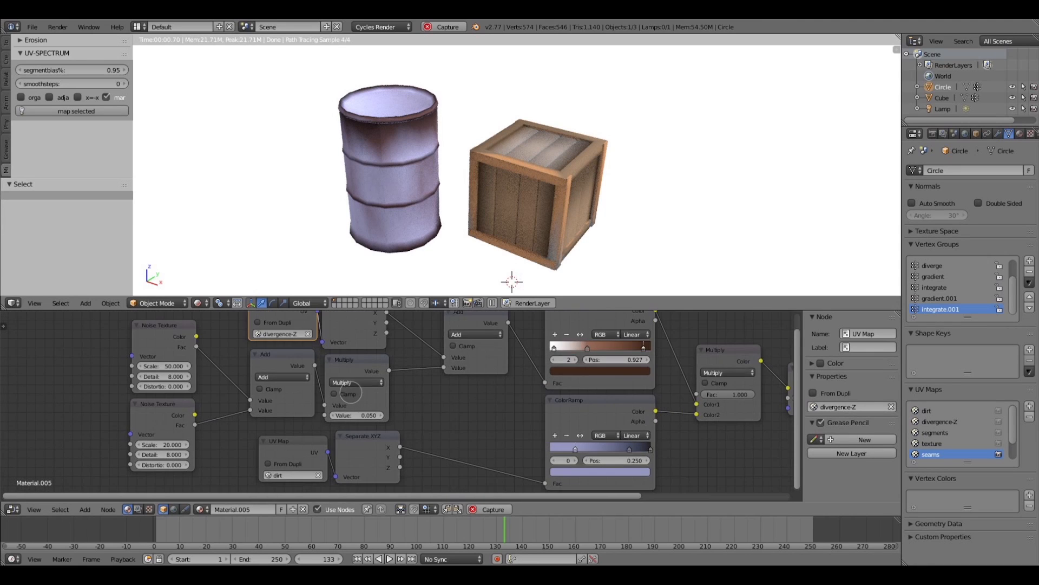
middle_drag(366, 350, 361, 378)
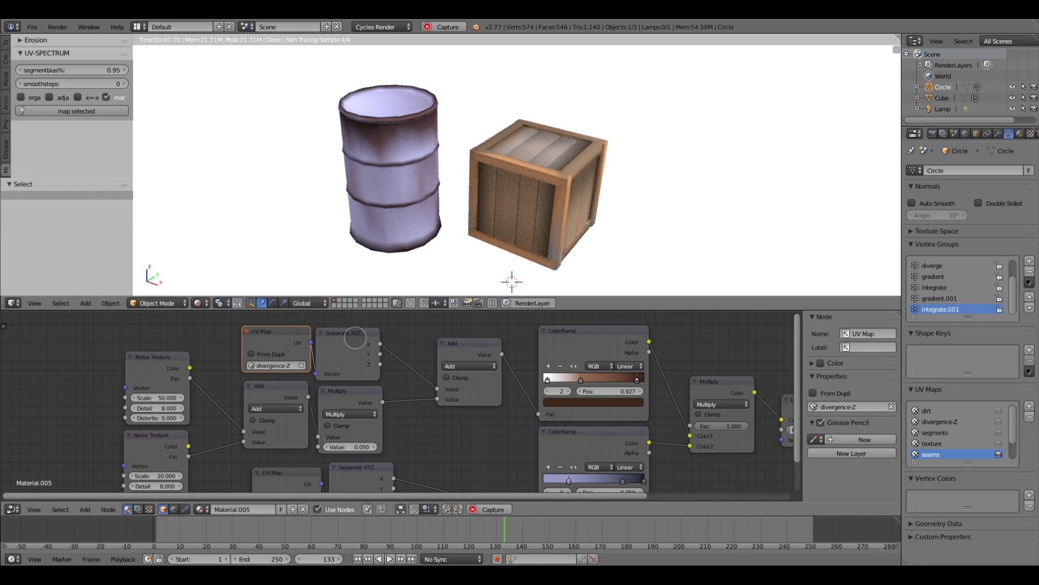
middle_drag(476, 449, 431, 424)
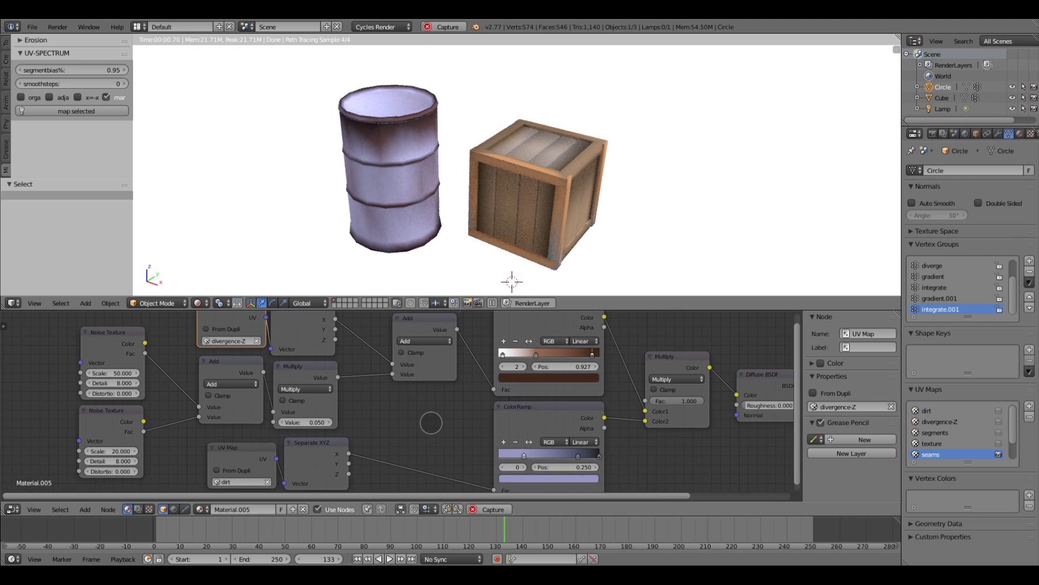
drag(424, 348, 396, 348)
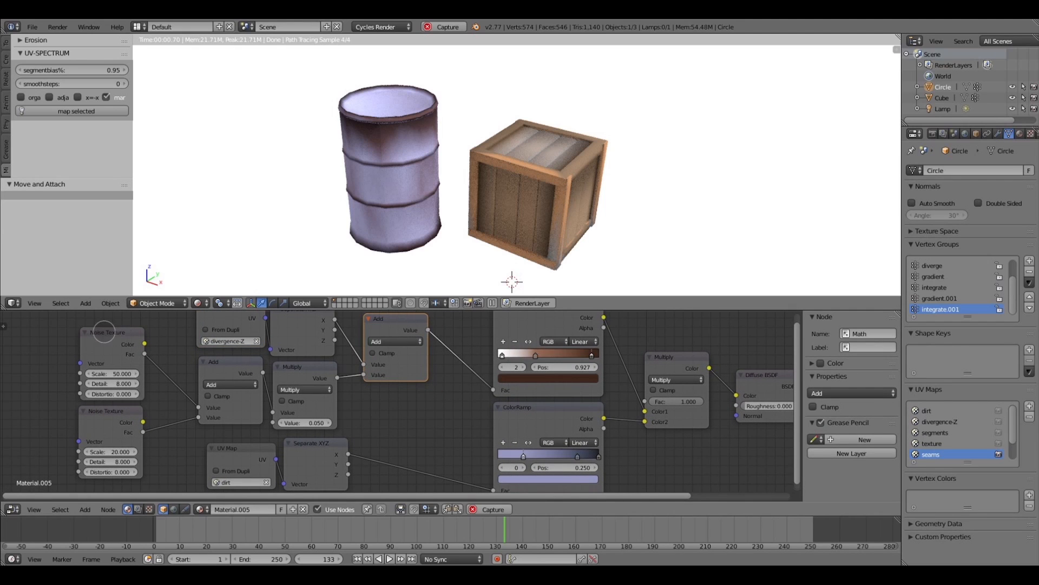
Try feeding the first Noise Texture's Vector input from a duplicate of the divergence-Z UV Map node.
click(107, 330)
middle_drag(187, 405, 380, 405)
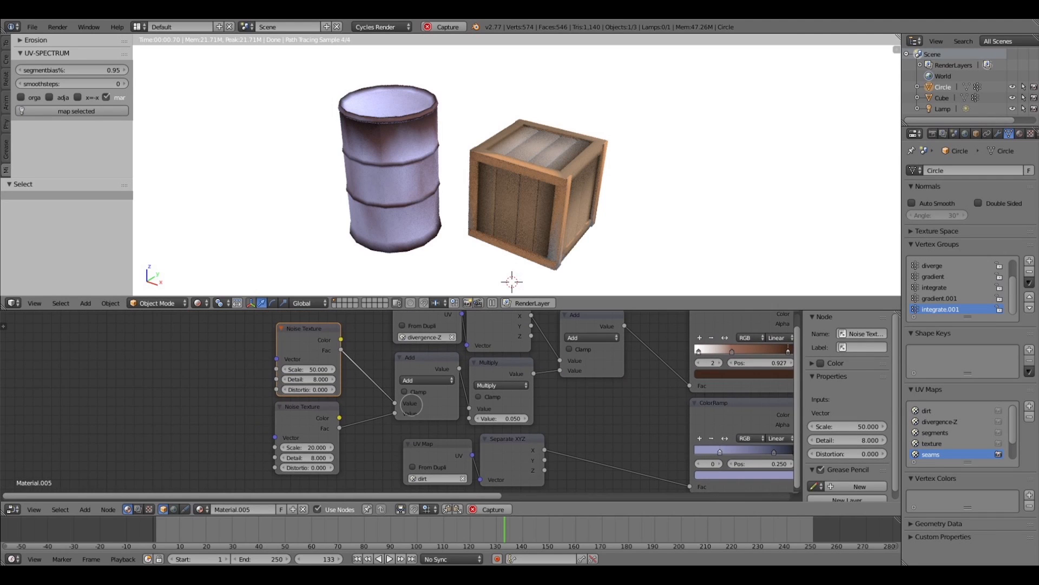
scroll(409, 405, down, 1)
scroll(409, 406, up, 1)
click(421, 340)
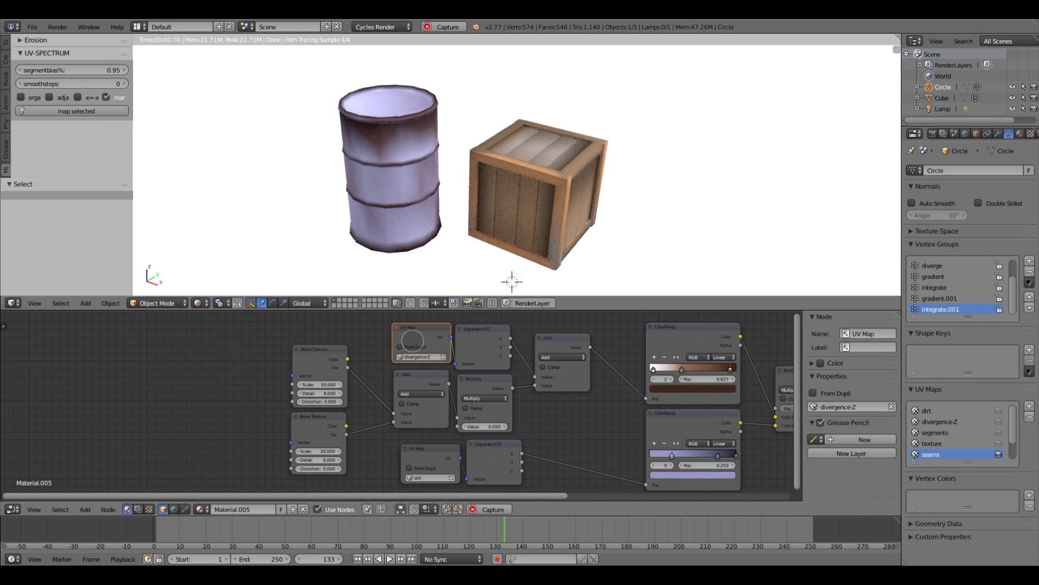
key(shift+d)
click(204, 364)
click(303, 373)
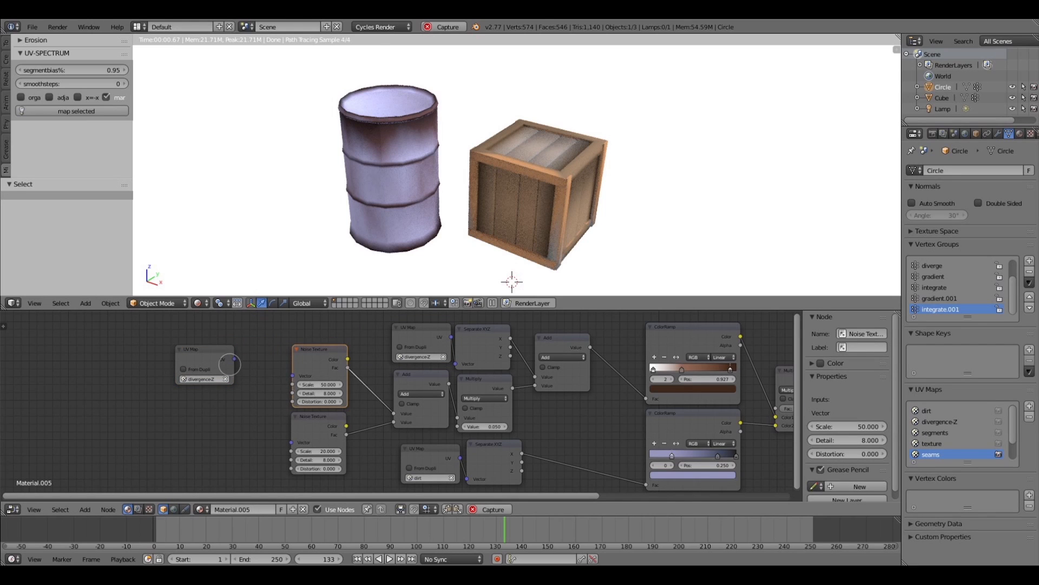
drag(234, 358, 292, 375)
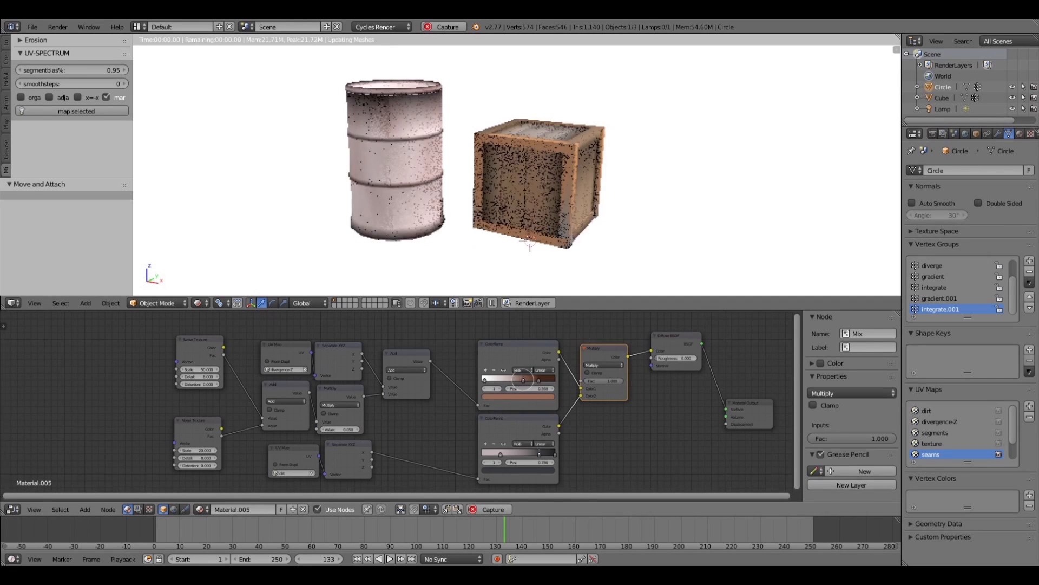
Shift the rust ColorRamp's reddish and dark brown stops toward its white end, and move the second Noise Texture node closer to the first.
mouse_move(523, 380)
mouse_down()
mouse_move(537, 379)
mouse_move(521, 377)
mouse_up()
middle_drag(314, 407, 356, 385)
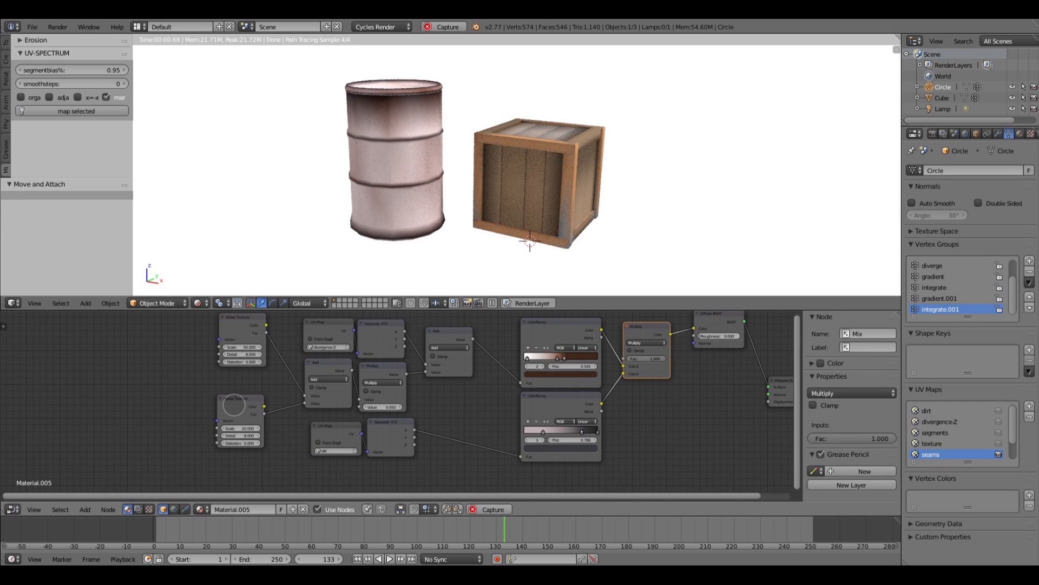
drag(234, 406, 241, 389)
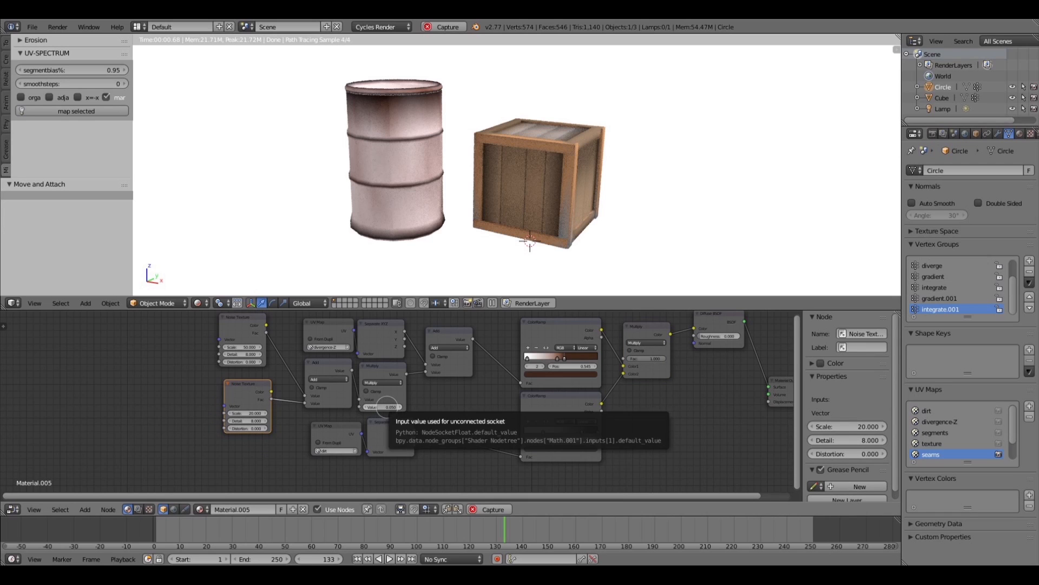
Raise the Multiply math node's value and readjust the positions of the rust ColorRamp's reddish and dark brown stops.
click(401, 408)
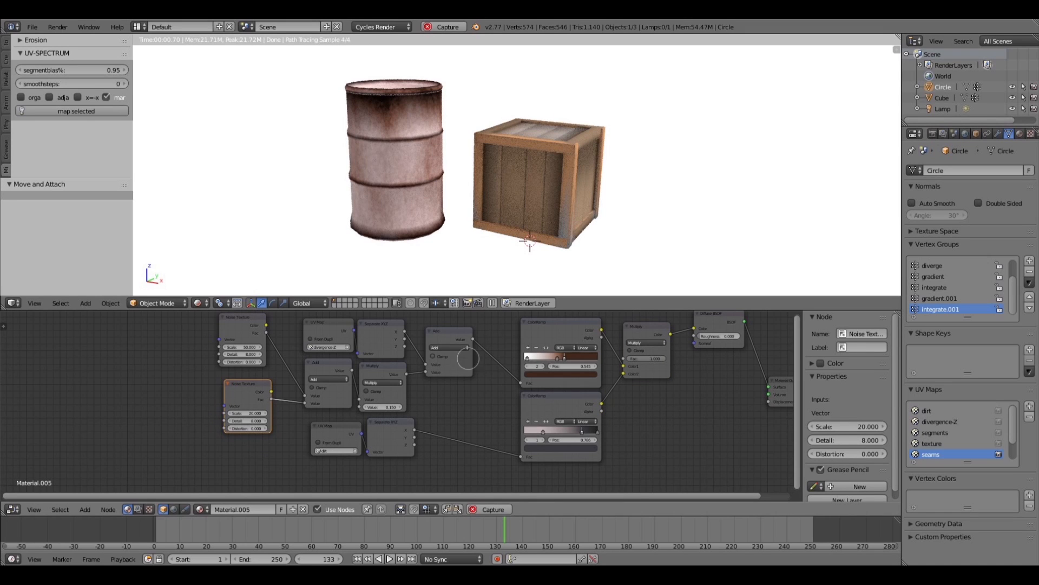
drag(557, 359, 562, 359)
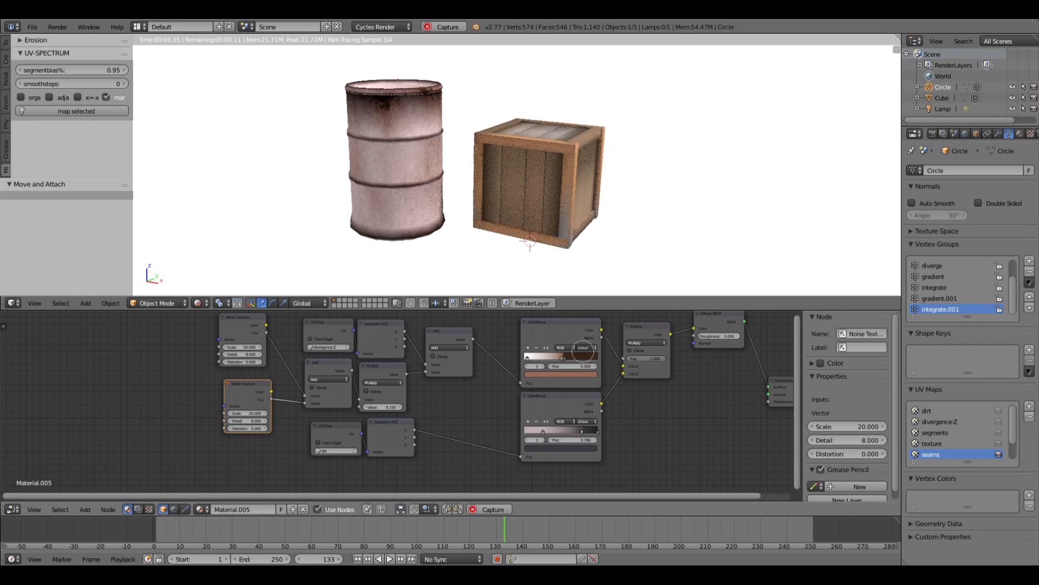
click(563, 358)
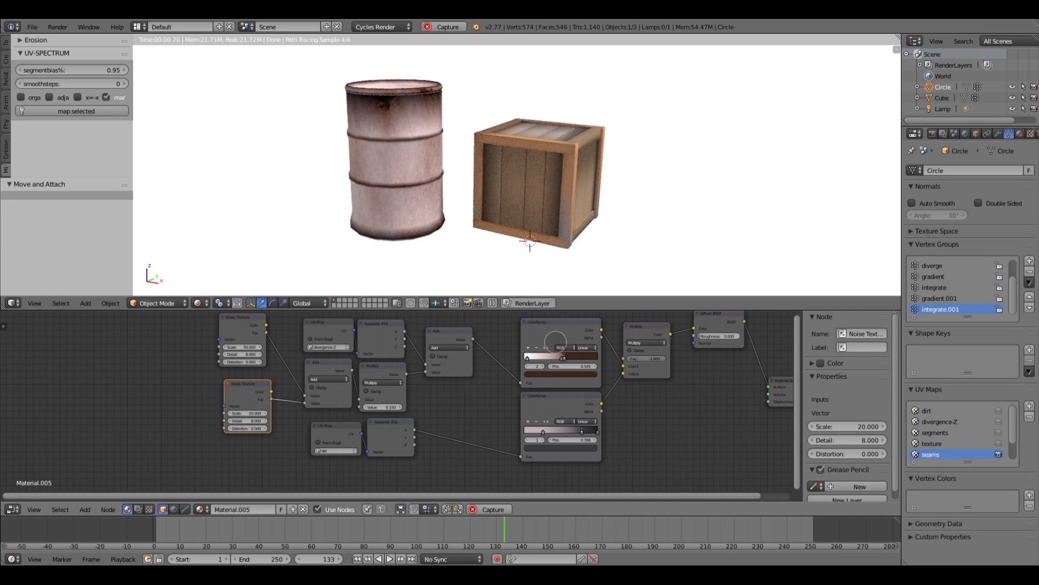
click(560, 358)
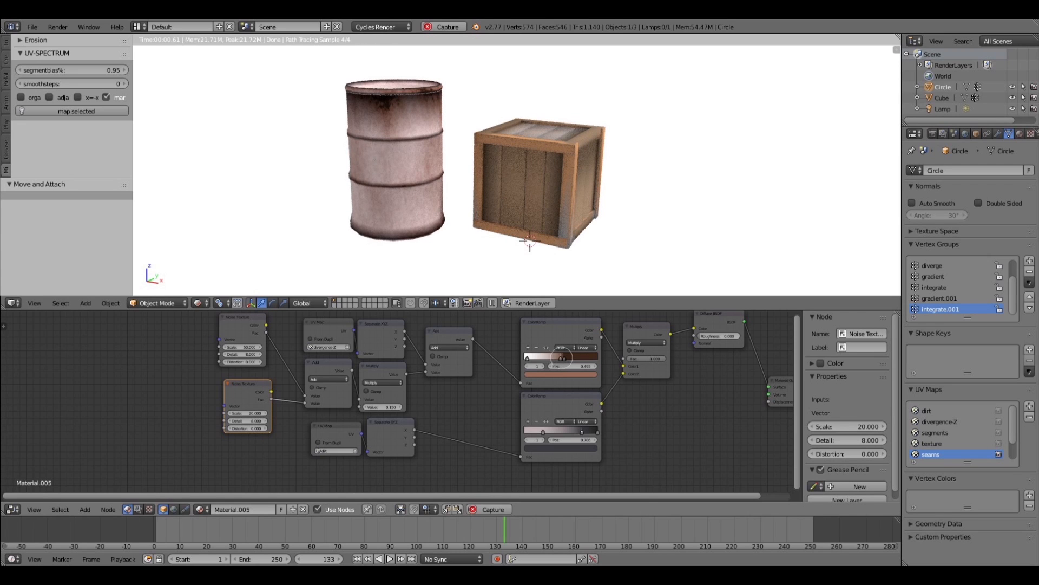
Inspect the barrel from above and move the Diffuse BSDF node closer to the color Multiply node.
middle_drag(394, 137, 393, 171)
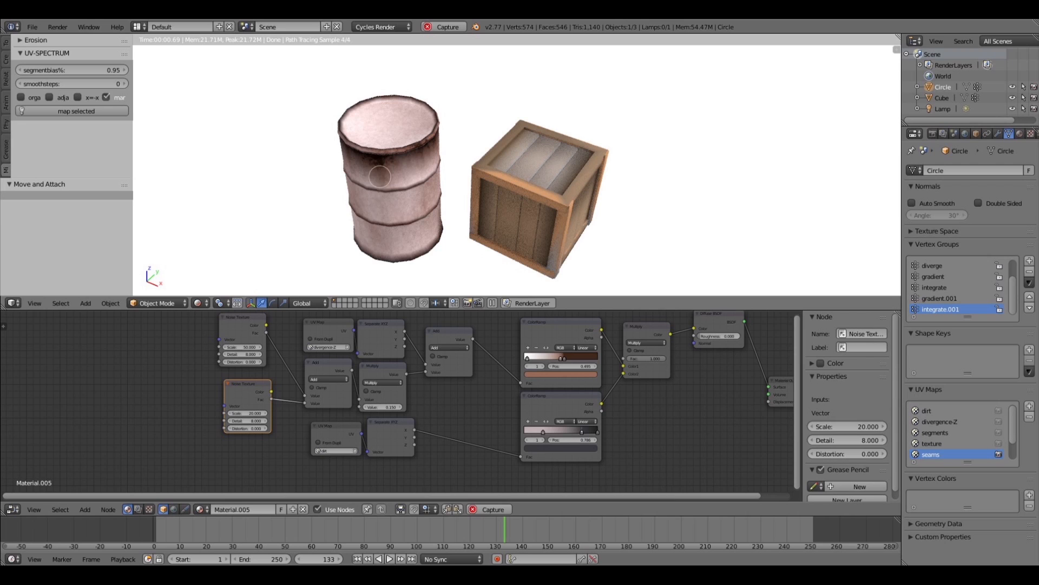
middle_drag(490, 251, 501, 202)
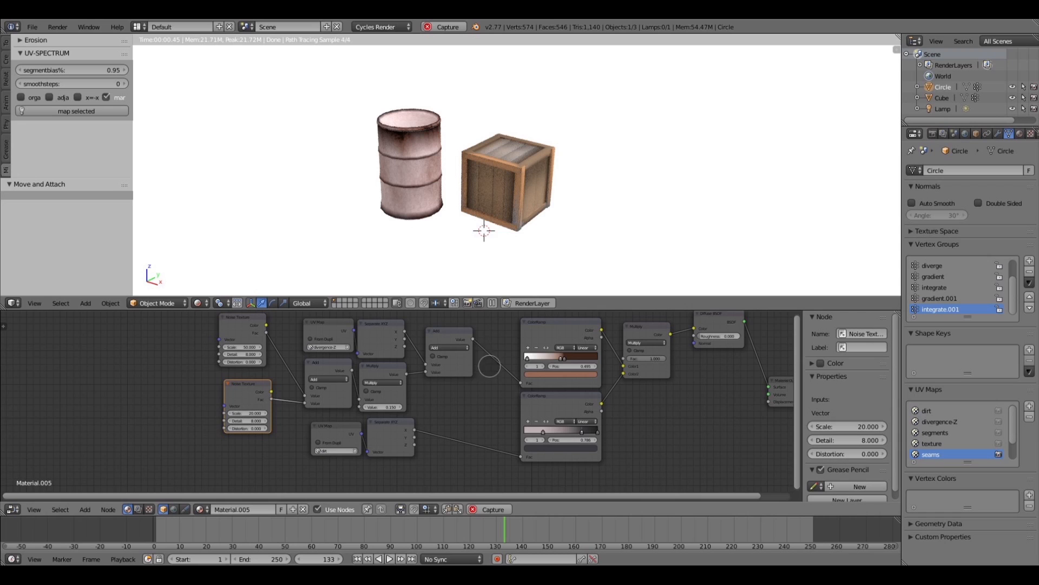
scroll(493, 395, down, 2)
drag(674, 405, 617, 375)
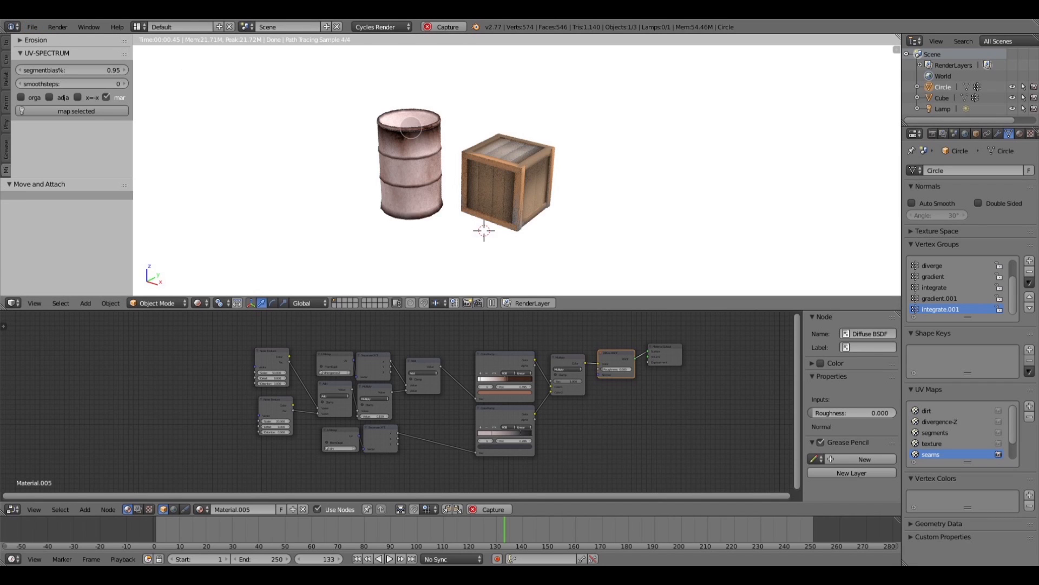
Duplicate the barrel, place the copy on the other side of the crate, and make its material a single-user copy.
key(shift+d)
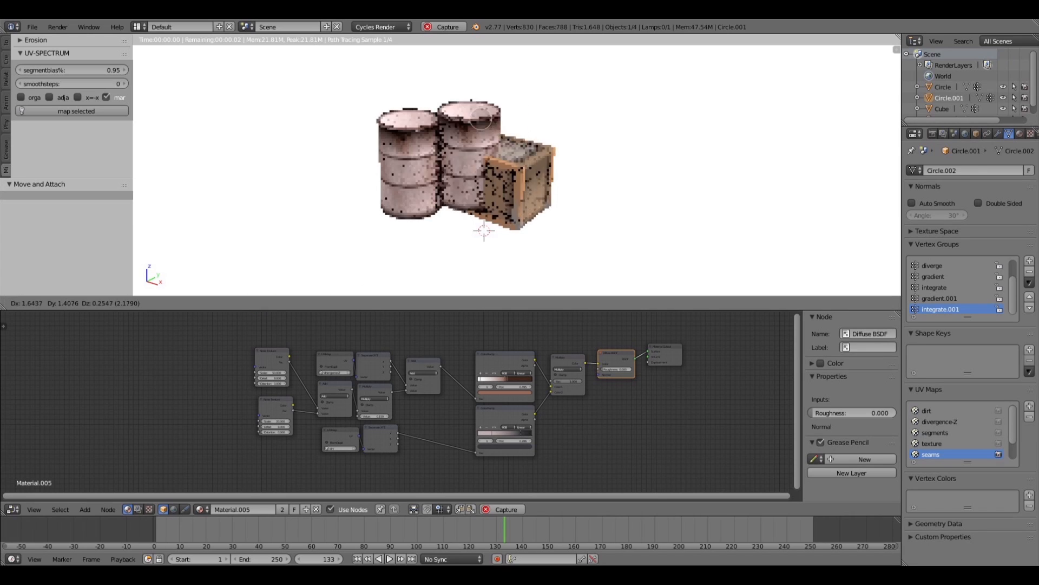
click(639, 140)
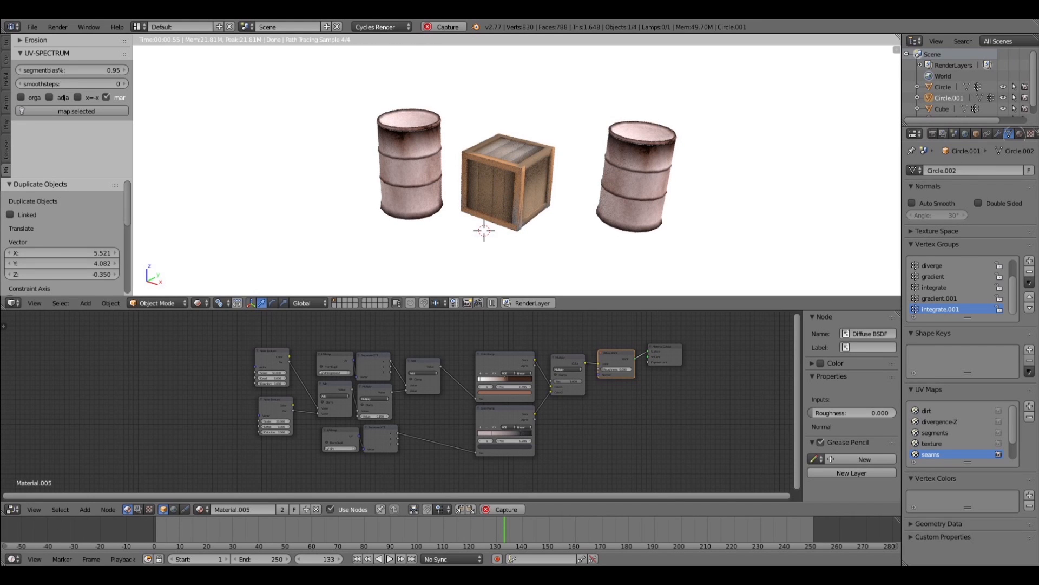
click(1020, 133)
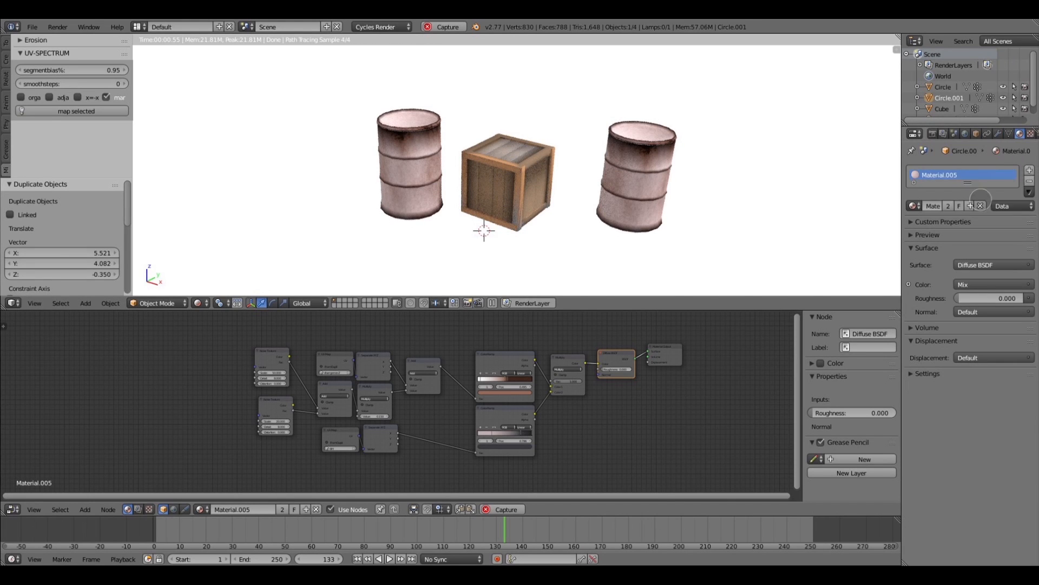
click(948, 206)
Delete every node in the copied barrel's material except the Diffuse BSDF and Material Output.
click(617, 352)
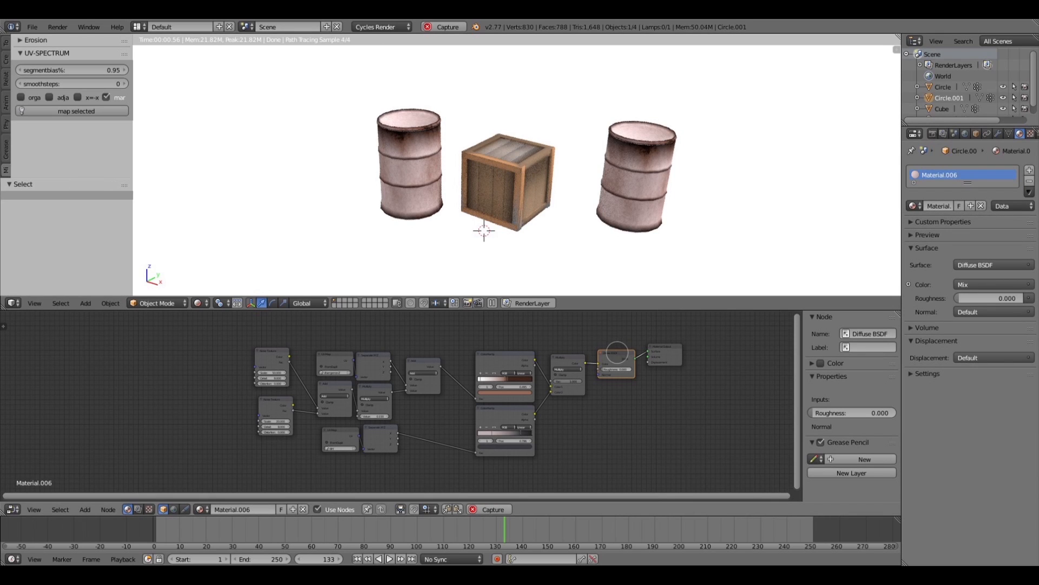
drag(579, 325, 218, 464)
shift+right_drag(617, 358, 615, 358)
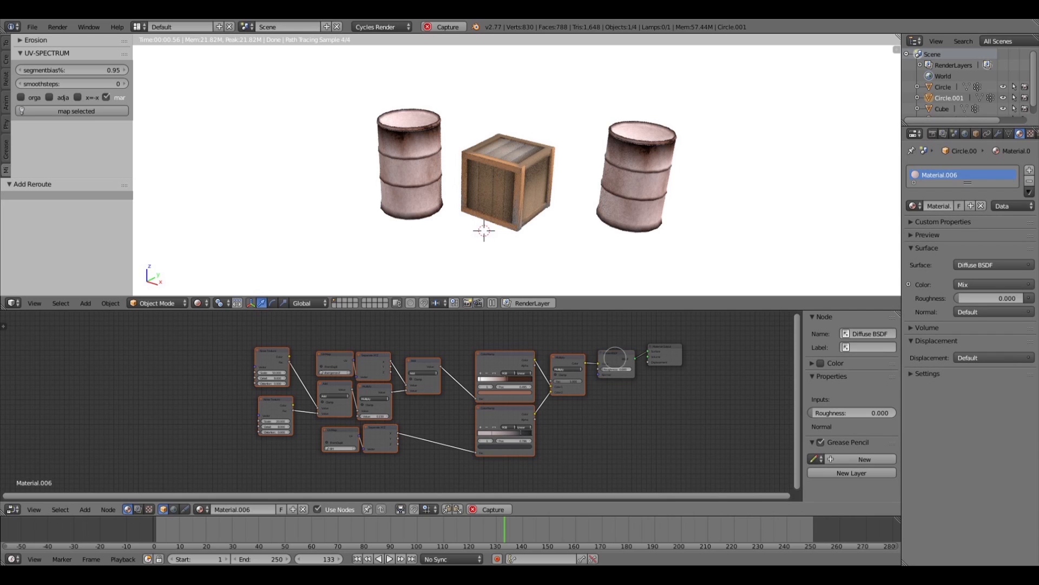
key(x)
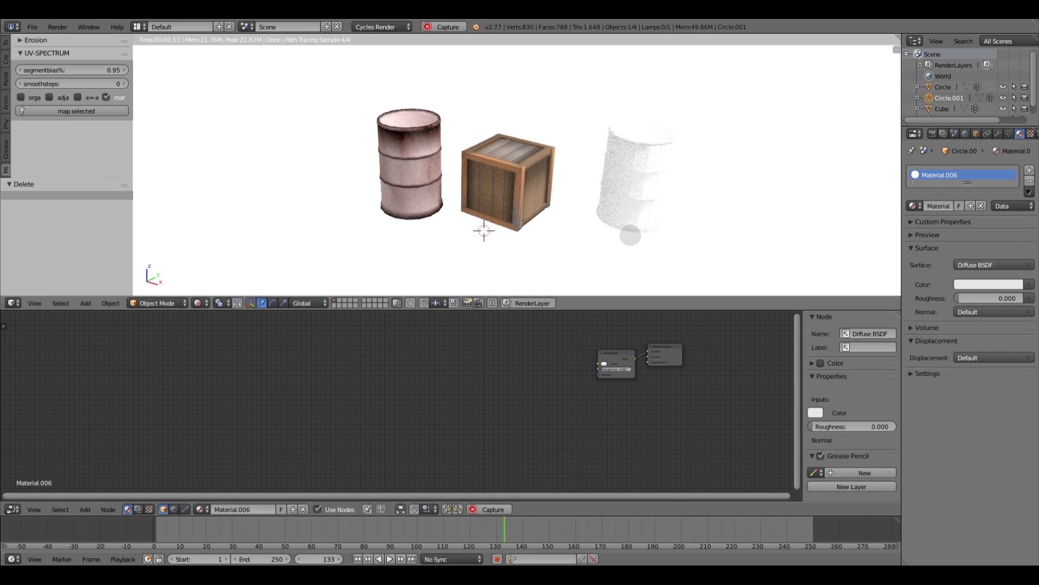
Add an Image Texture node and connect its Color output to the Diffuse BSDF's Color input.
middle_drag(606, 411, 592, 417)
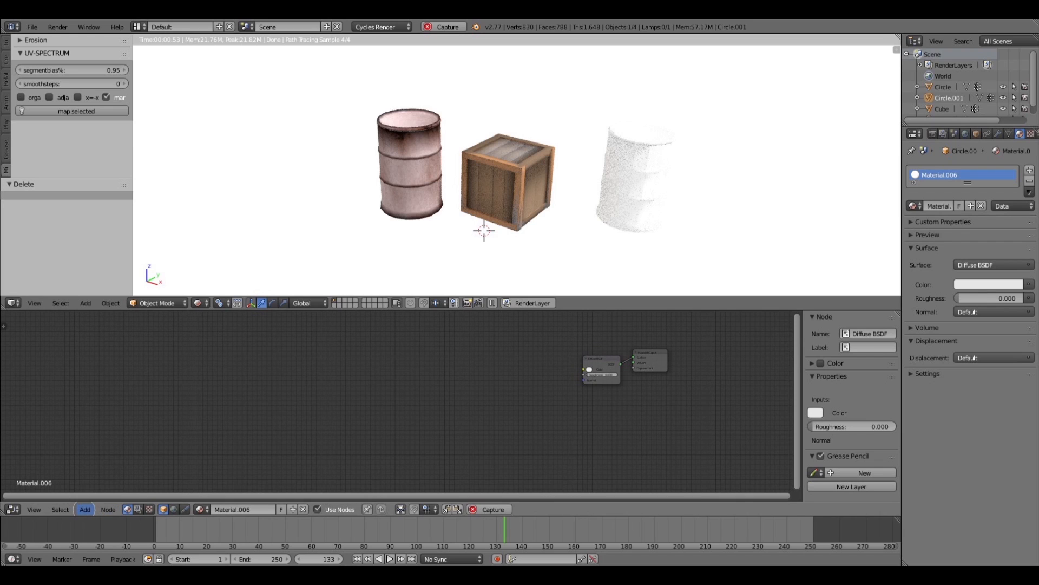
click(87, 509)
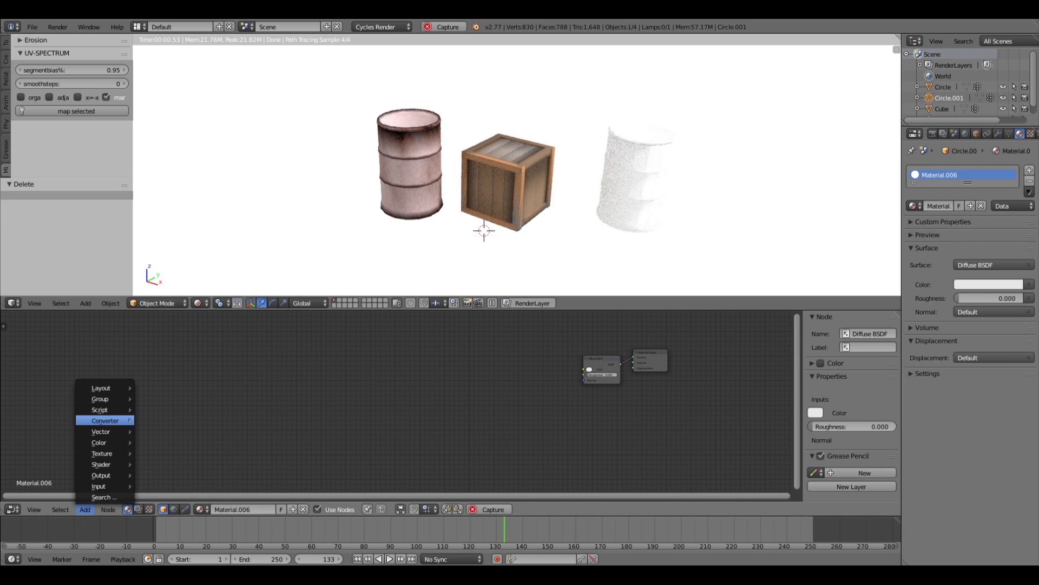
mouse_move(109, 453)
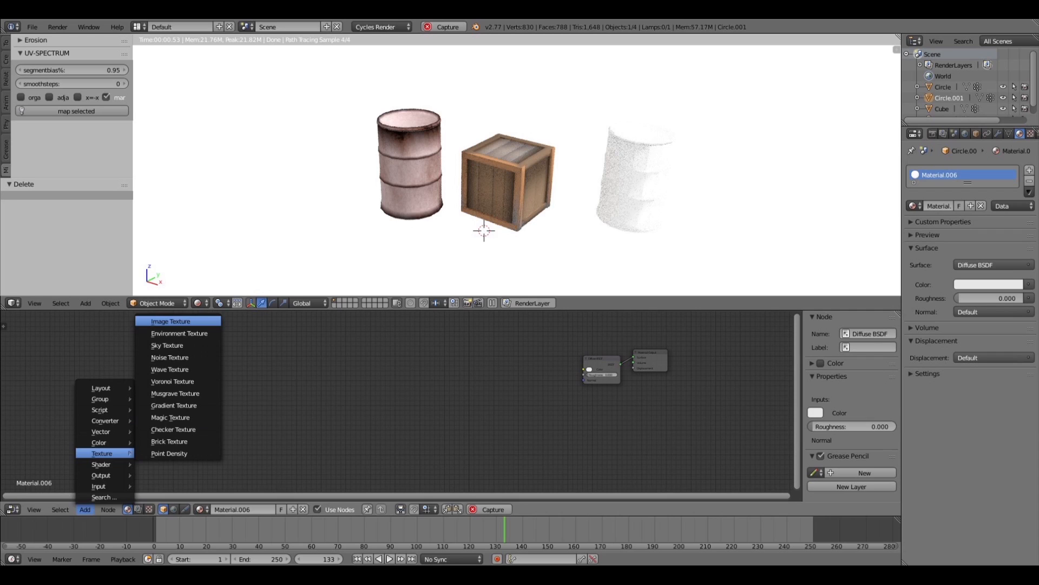
click(171, 321)
click(526, 353)
drag(557, 364, 586, 369)
Add a UV Map node and connect its UV output to the Image Texture's Vector input.
key(shift+a)
mouse_move(450, 385)
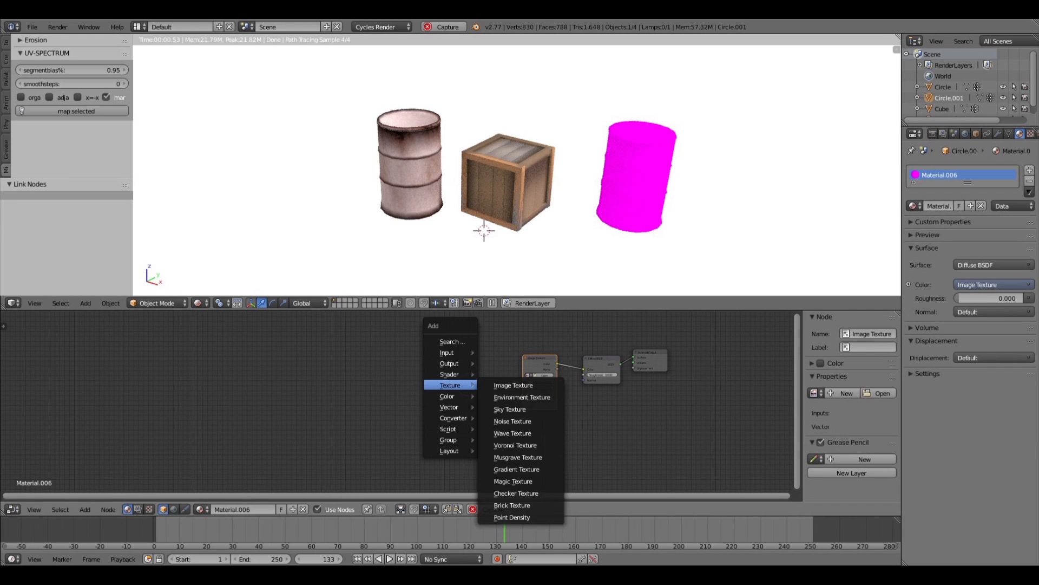
mouse_move(447, 353)
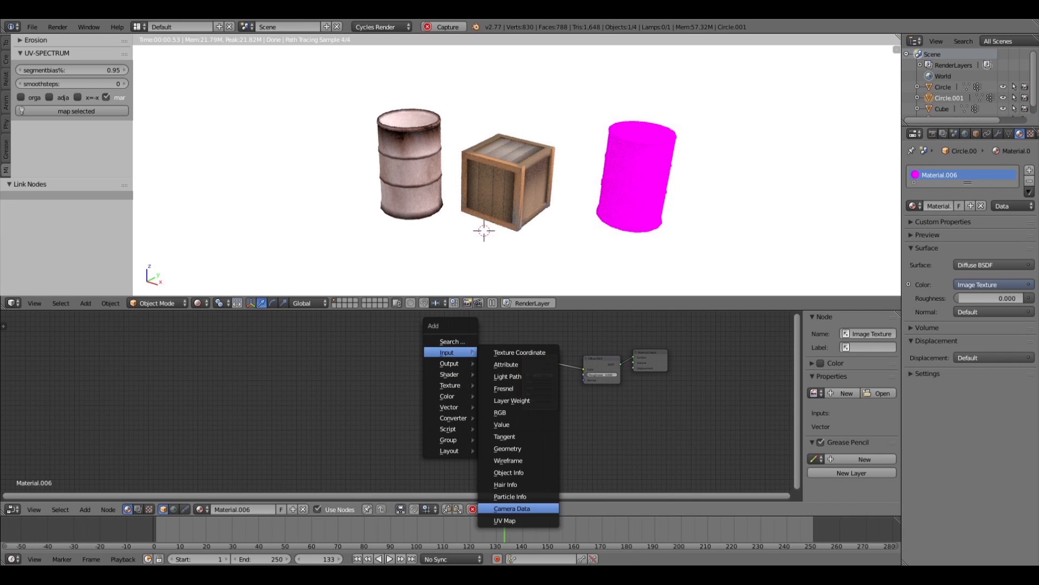
click(514, 520)
click(471, 398)
drag(464, 389, 524, 406)
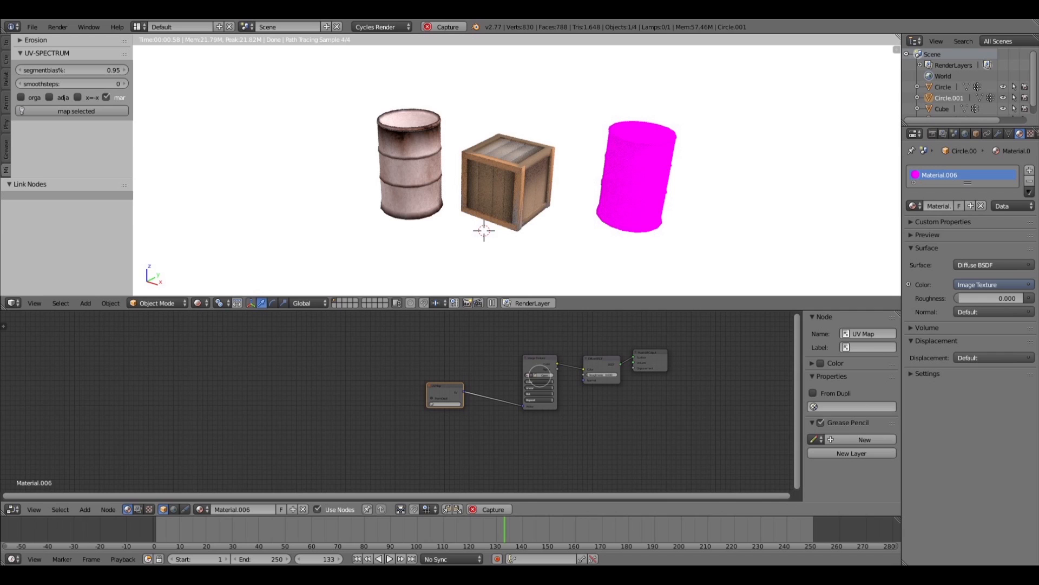
Bring the Image Texture, Diffuse BSDF and Material Output nodes closer to the UV Map node, and set that node to the dirt map.
drag(542, 362, 494, 363)
drag(602, 361, 540, 364)
drag(645, 374, 574, 383)
scroll(563, 401, up, 3)
middle_drag(626, 410, 530, 431)
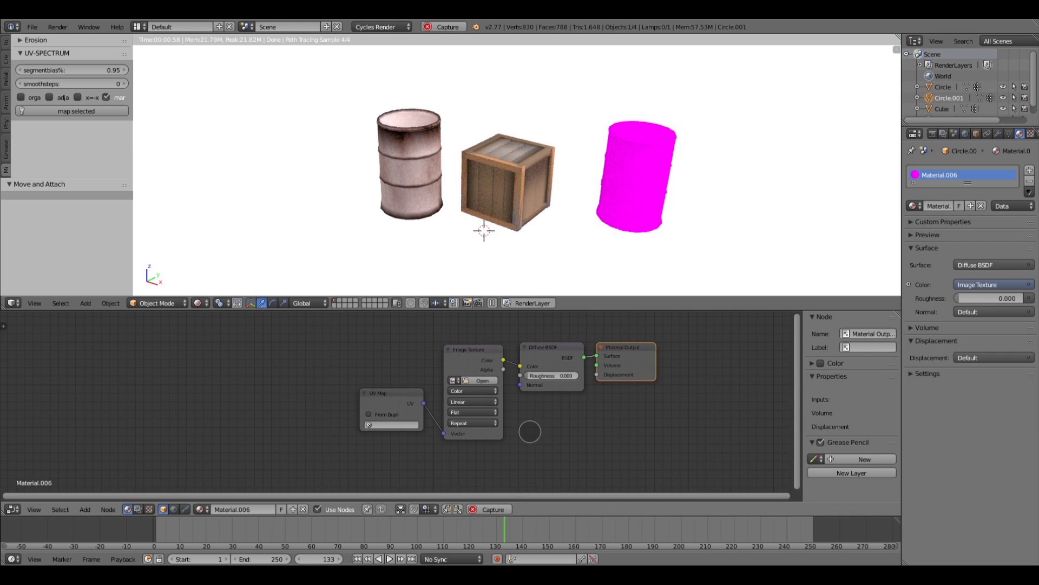
click(399, 424)
click(399, 436)
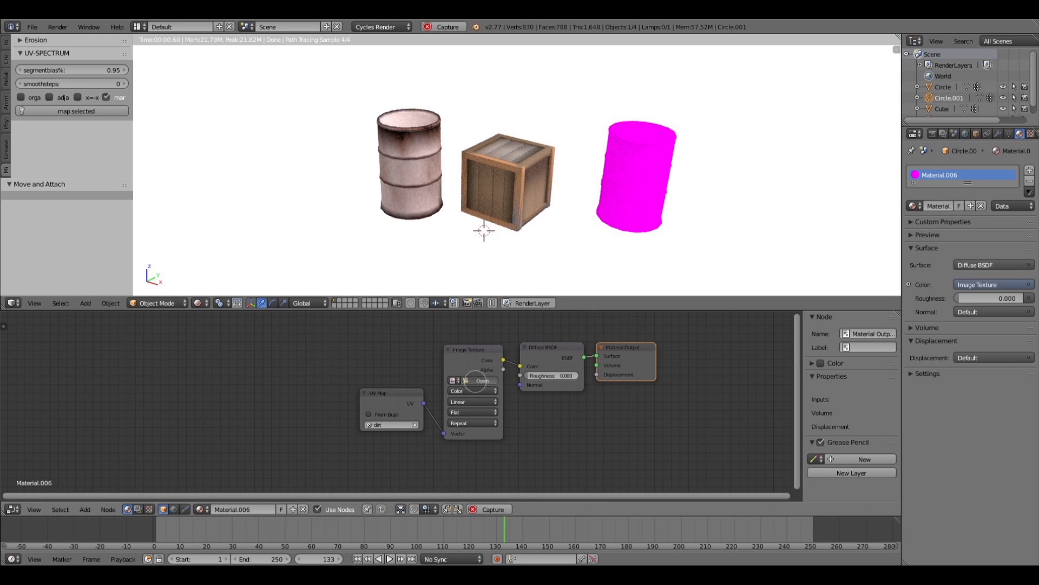
Load scratch7.jpg from the G:\intrinsity folder into the Image Texture node, browsing the files as thumbnails.
click(476, 381)
click(185, 41)
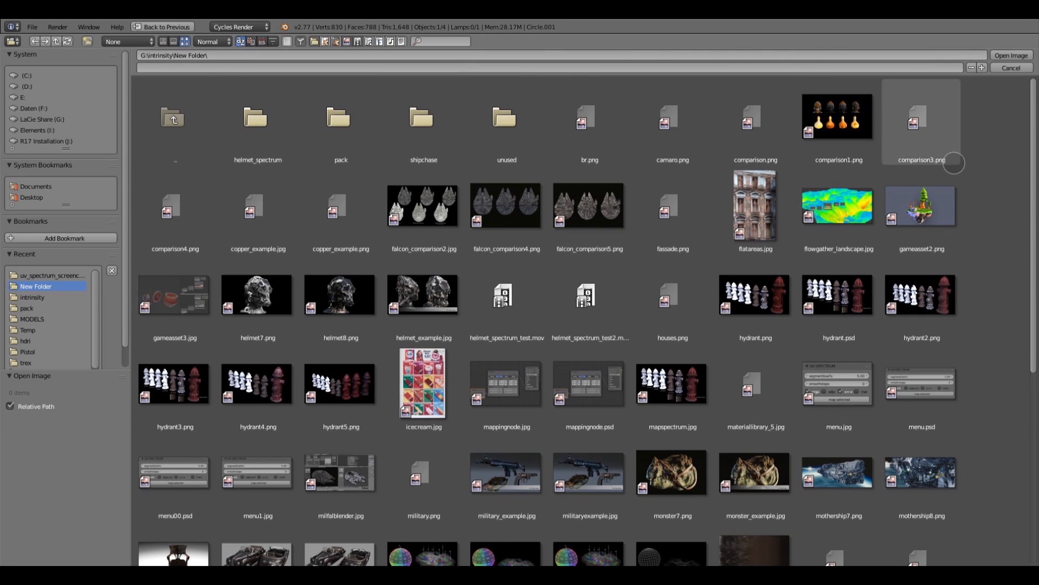
click(174, 120)
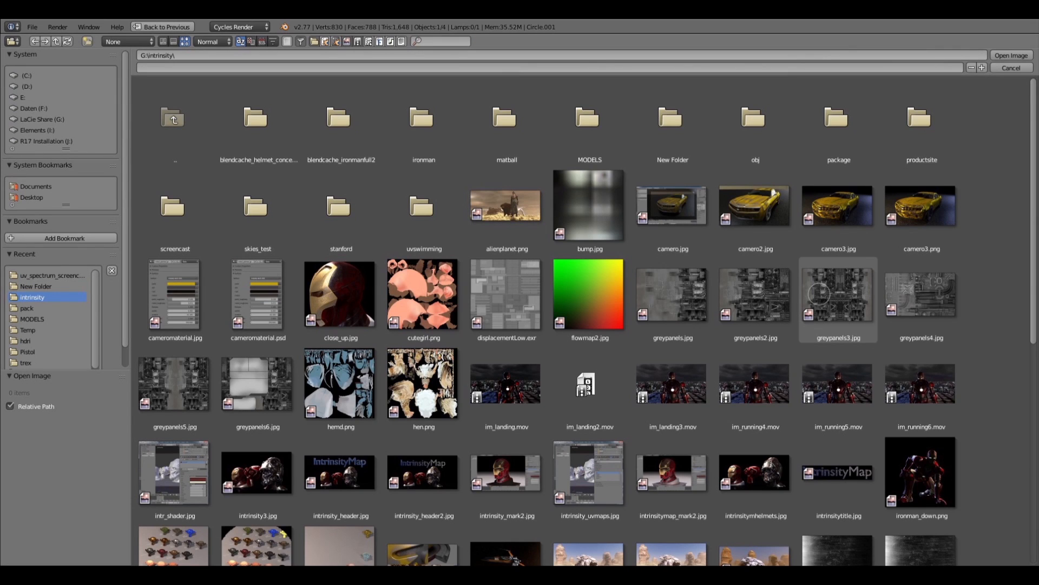
scroll(819, 294, down, 10)
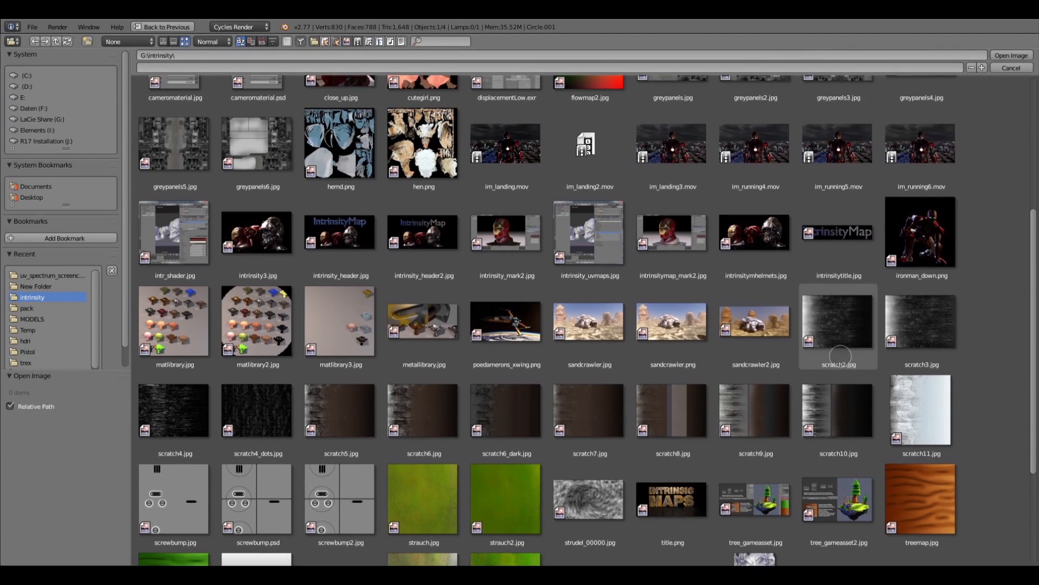
click(584, 409)
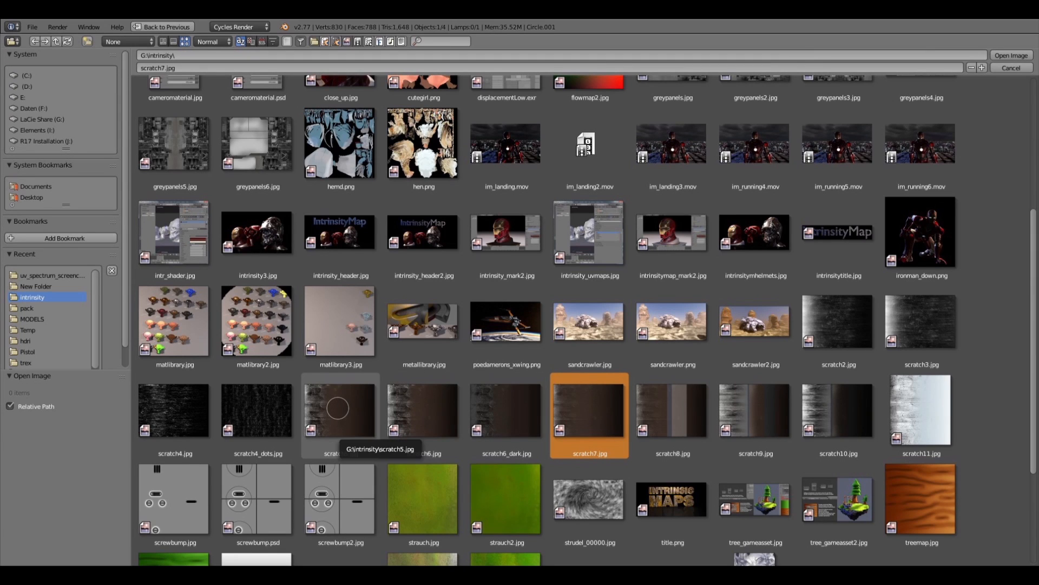
click(338, 408)
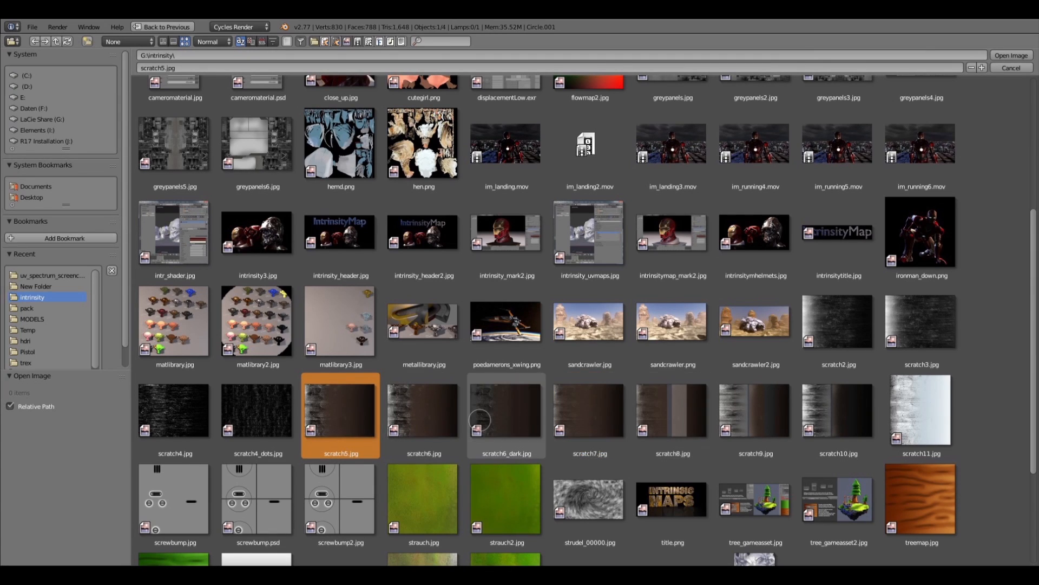
click(598, 404)
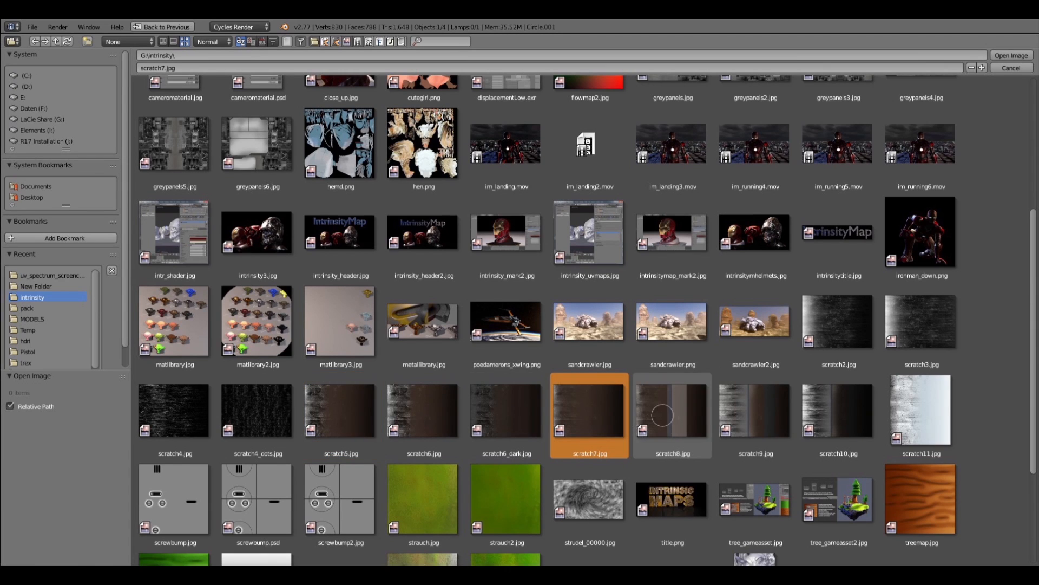
click(1011, 55)
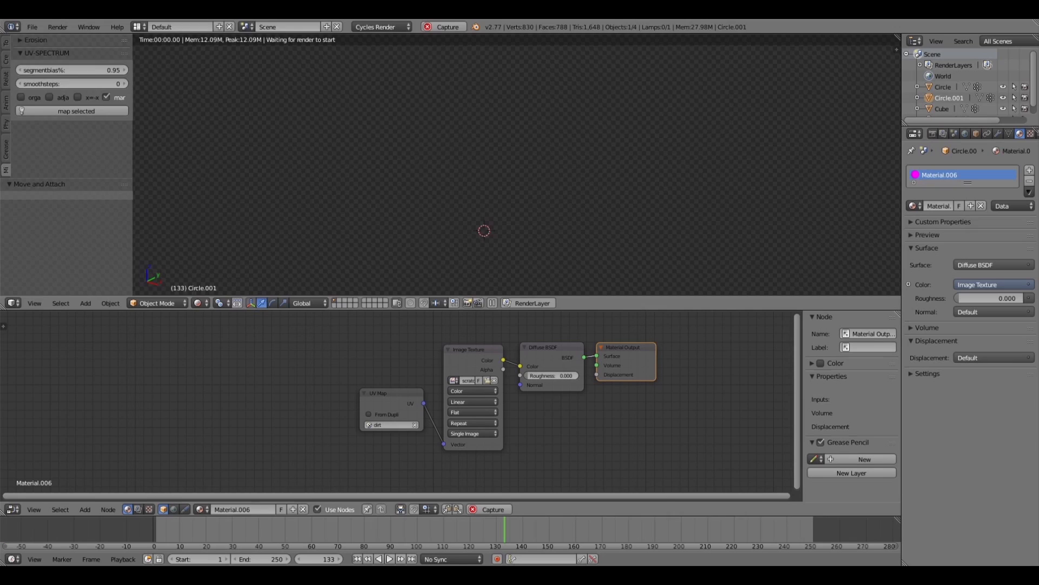
Try the dirt-diverge and divergence-Z maps in the UV Map node while viewing the copied barrel up close.
middle_drag(688, 209, 583, 231)
scroll(582, 216, up, 2)
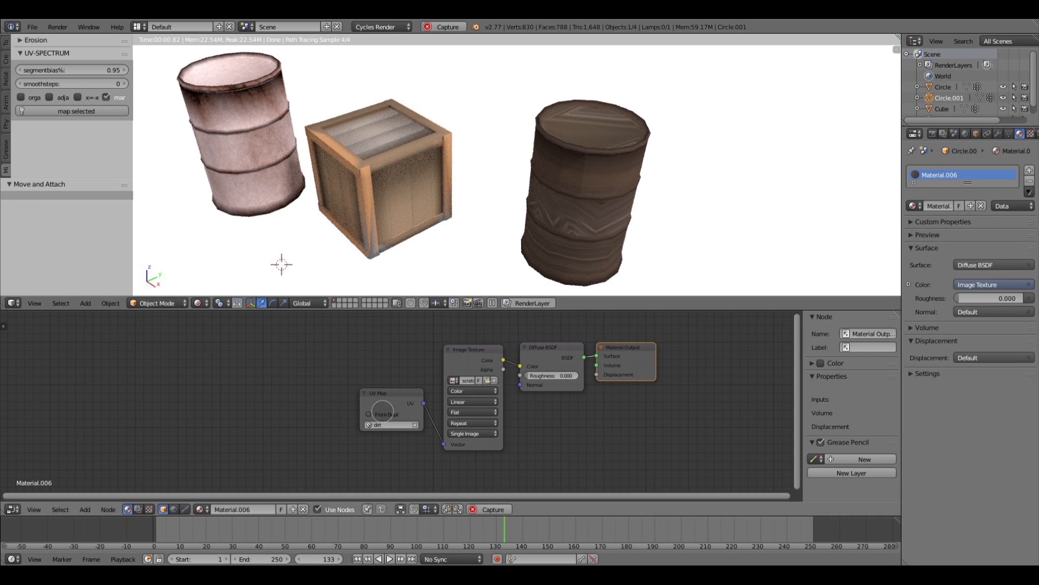
click(390, 424)
click(383, 445)
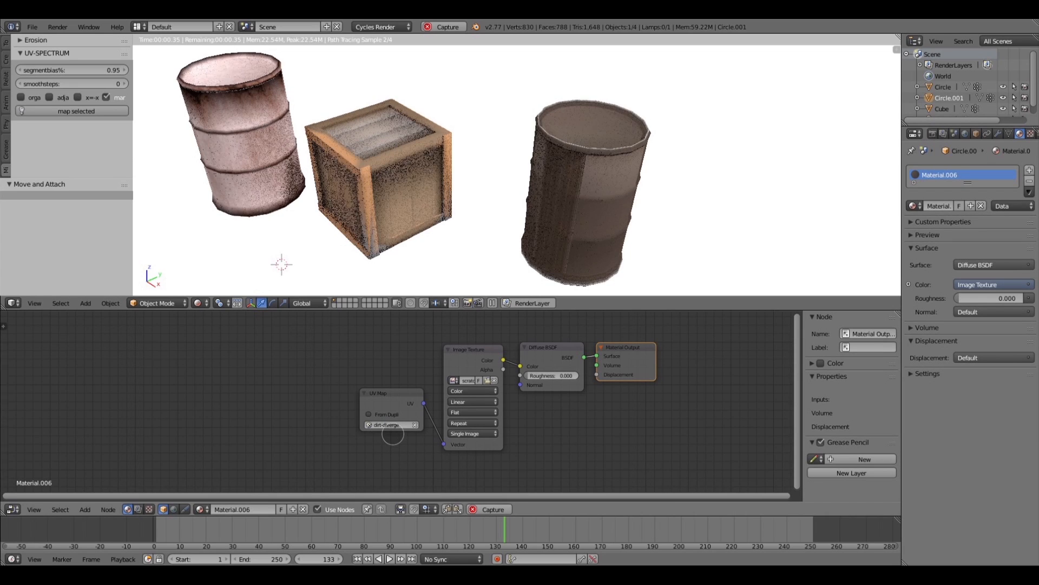
click(388, 425)
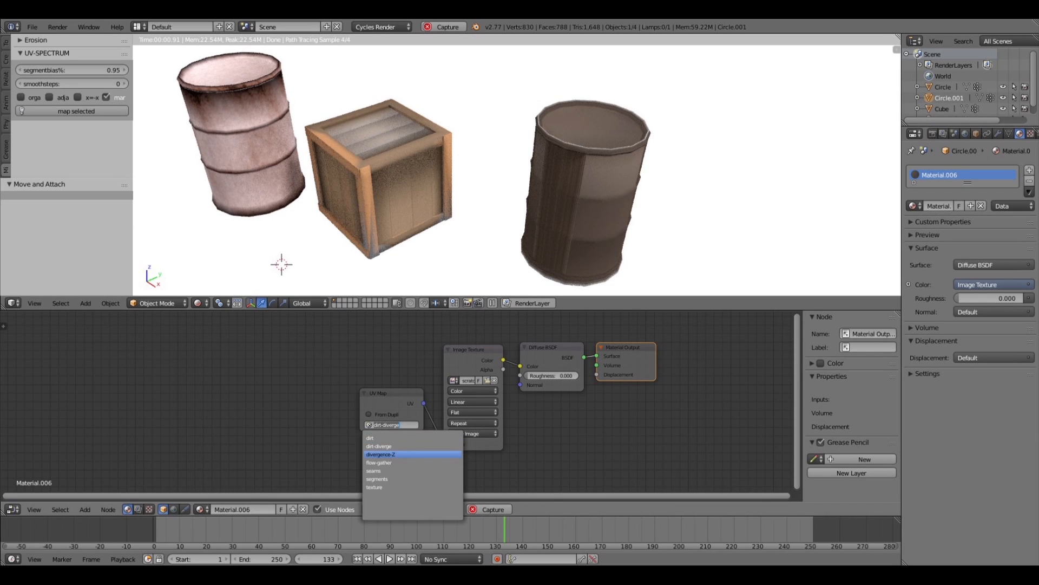
click(385, 456)
Move the UV Map node farther from the Image Texture, and switch its map to flow-gather and finally to seams.
drag(396, 426, 344, 419)
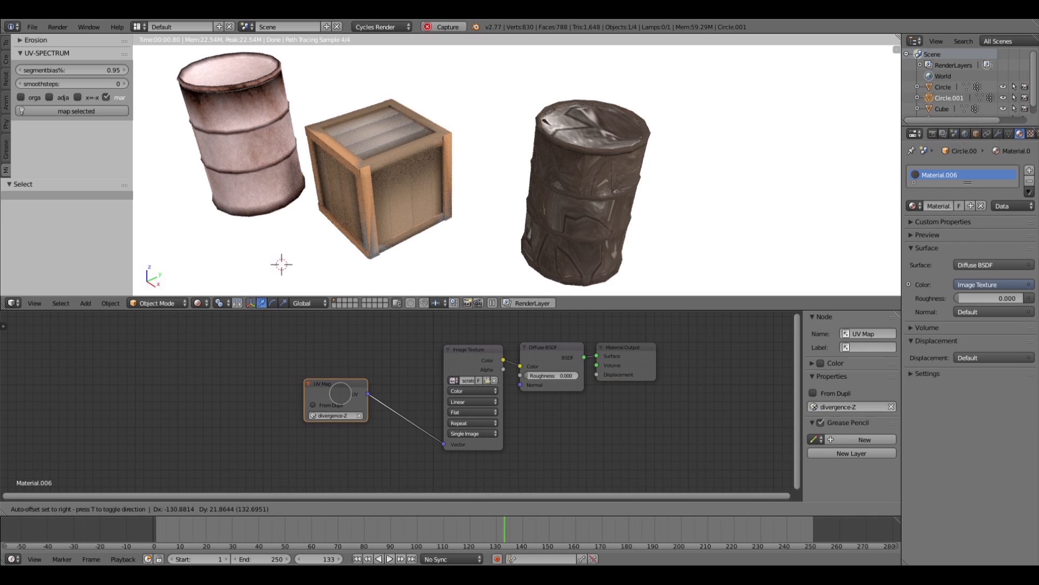
click(342, 416)
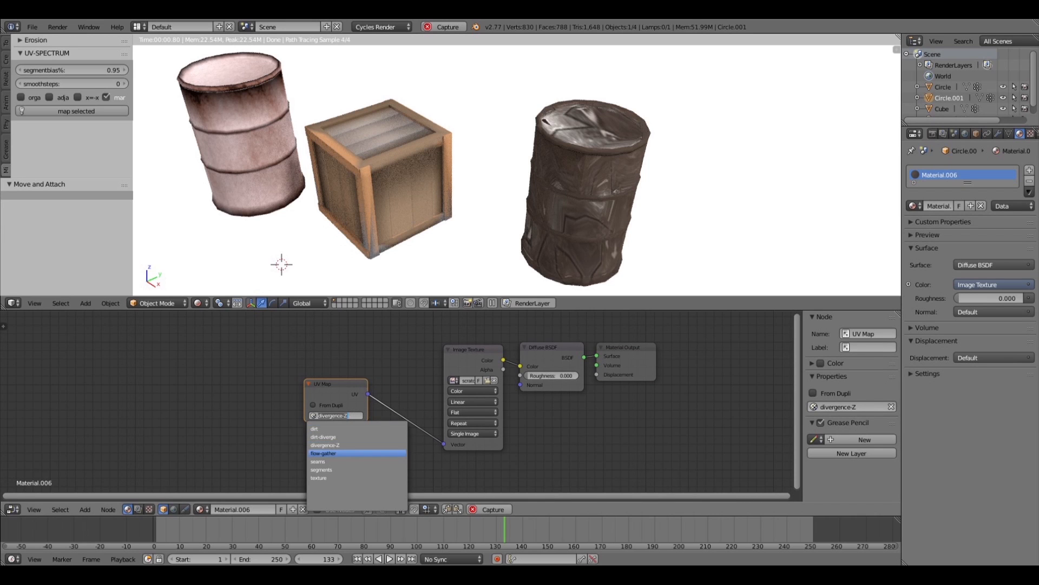
click(344, 449)
click(337, 416)
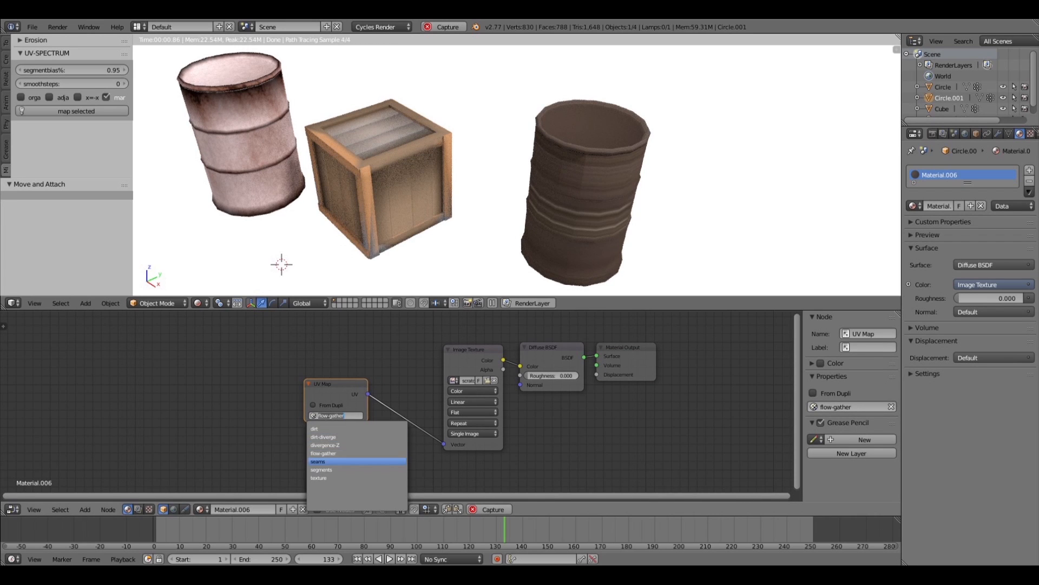
click(345, 462)
middle_drag(618, 211, 606, 190)
scroll(605, 190, down, 1)
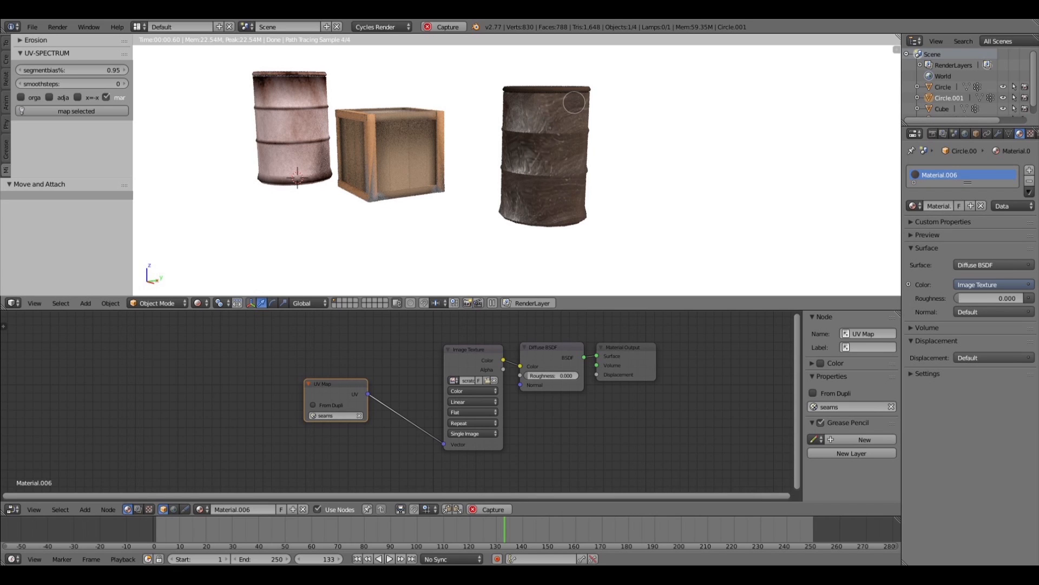
Split the node editor area and turn the new part into an image editor displaying scratch7.jpg in full.
click(552, 122)
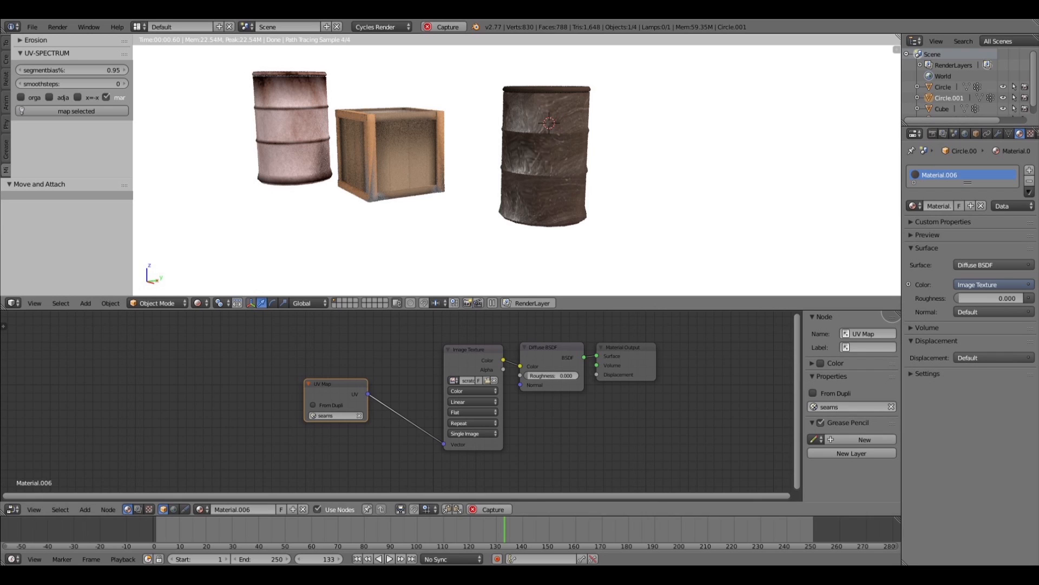
drag(894, 315, 597, 346)
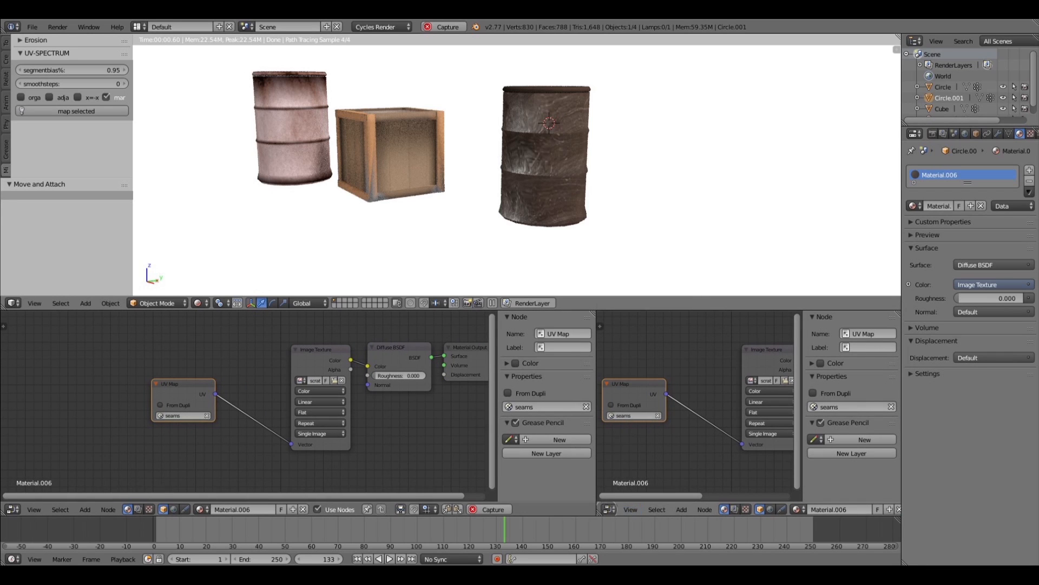
click(610, 509)
click(651, 423)
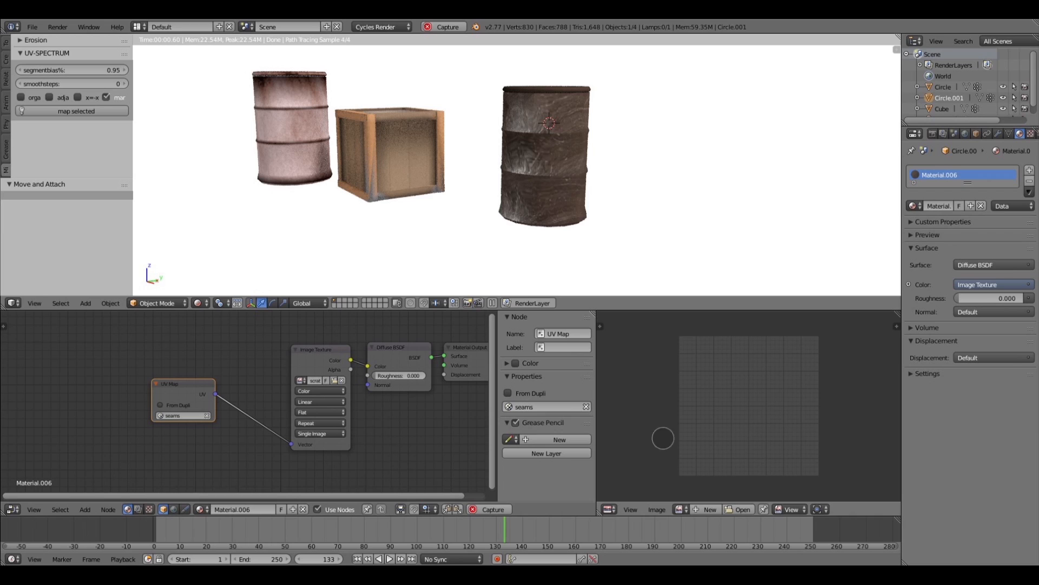
click(681, 509)
click(707, 409)
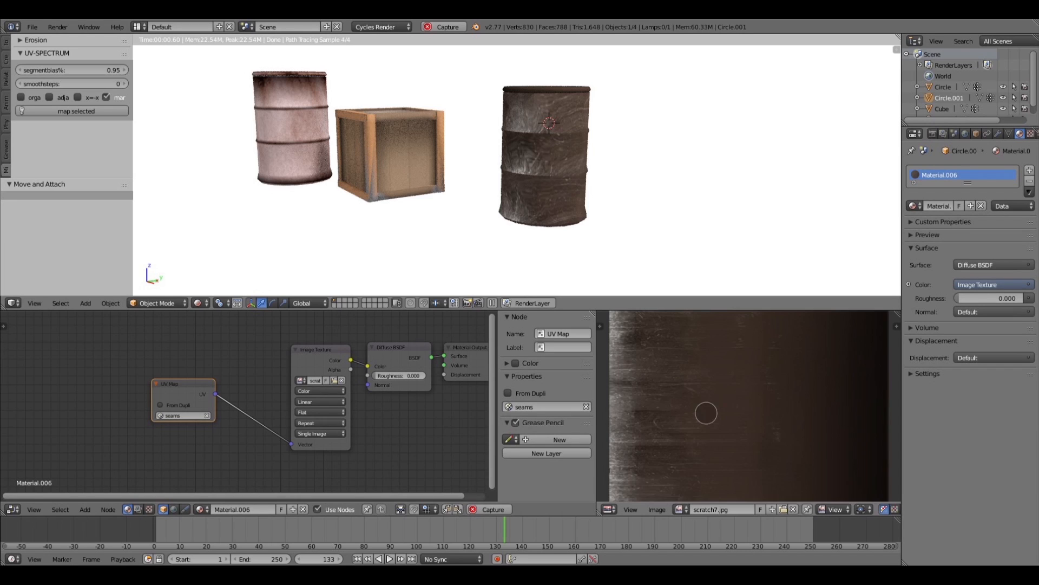
scroll(711, 415, down, 1)
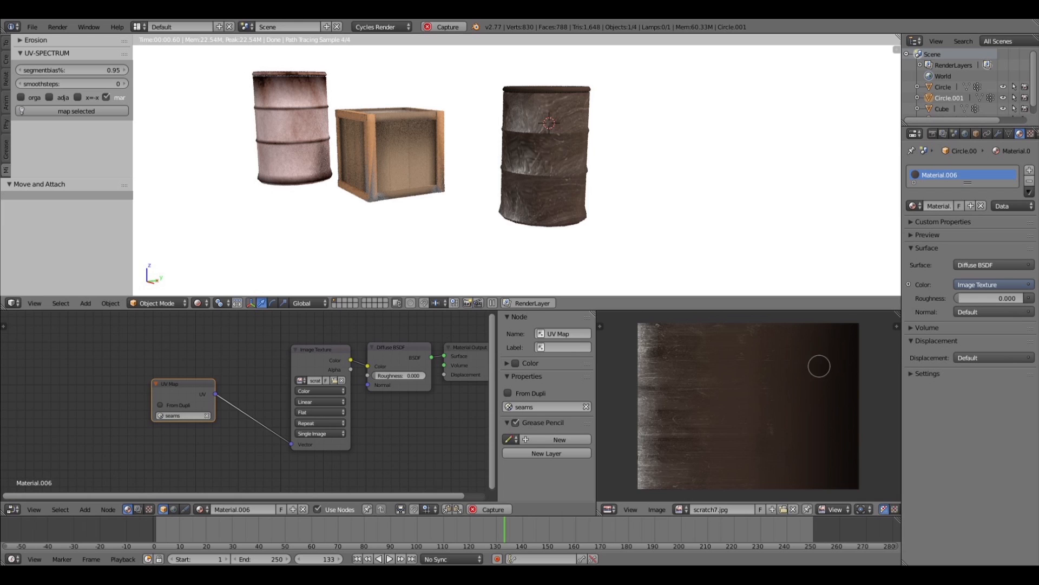
Try the texture and dirt-diverge maps in the UV Map node while viewing the copied barrel from different sides.
middle_drag(606, 202, 576, 217)
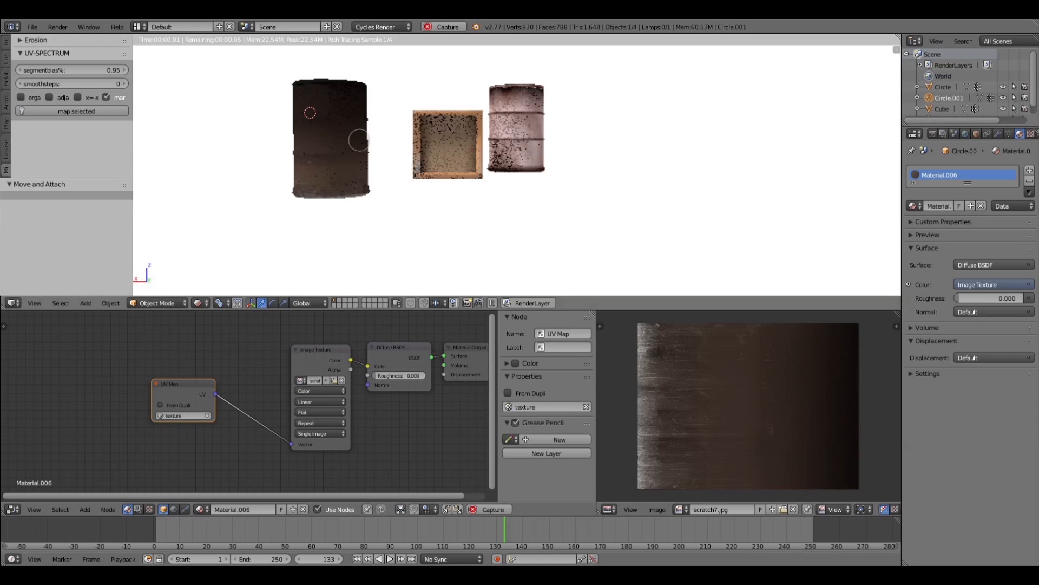
middle_drag(372, 140, 548, 168)
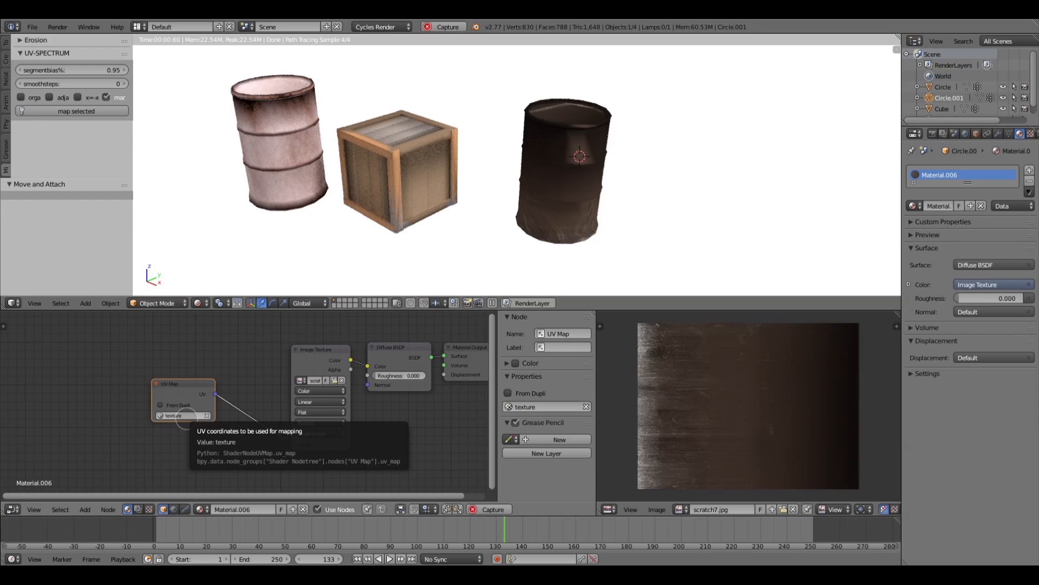
click(183, 416)
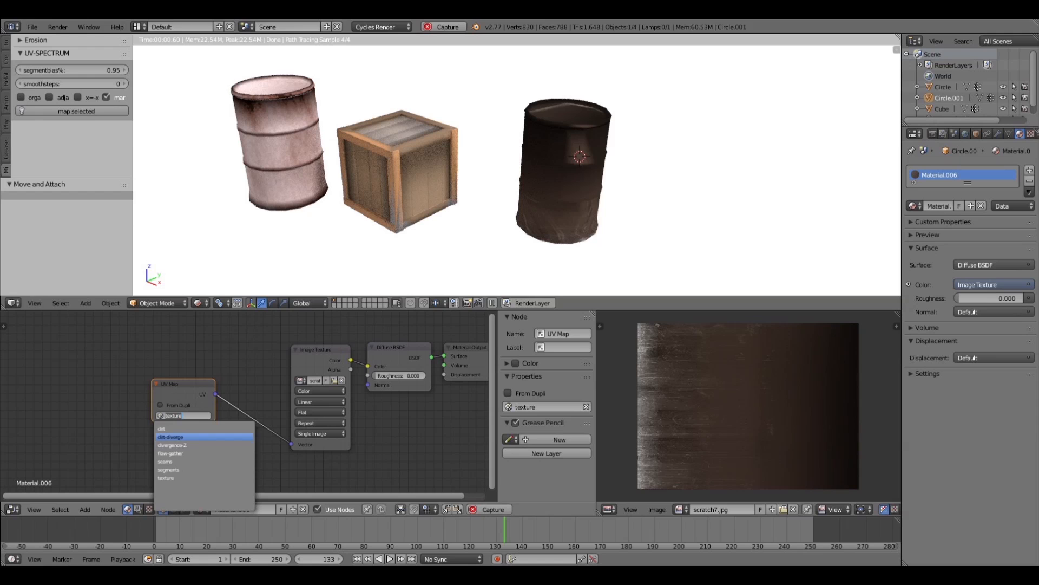
click(179, 436)
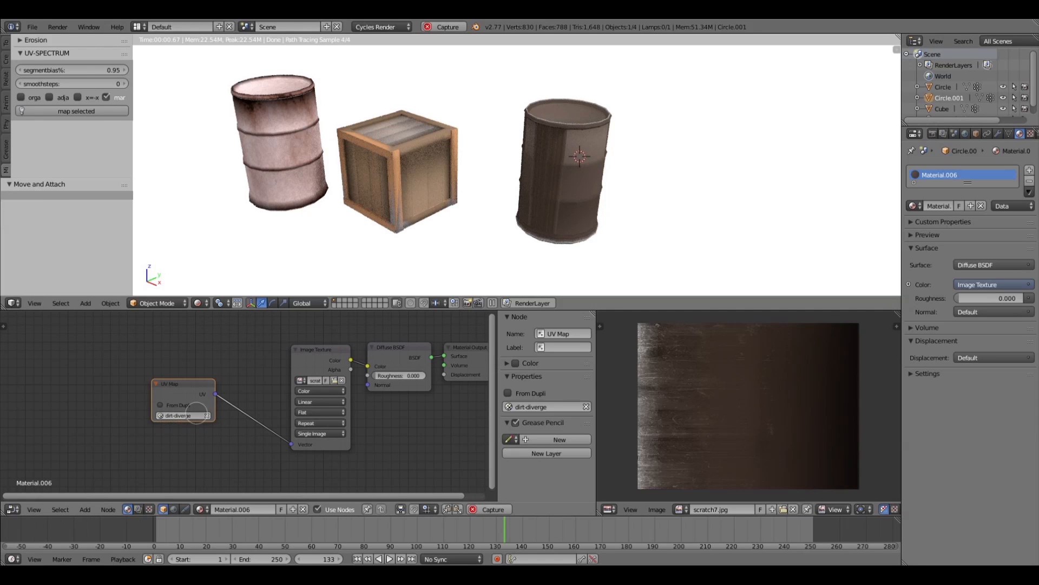
View the copied barrel up close, set its UV Map node to the dirt map, and reopen the map choices.
middle_drag(641, 98, 519, 211)
scroll(519, 212, down, 1)
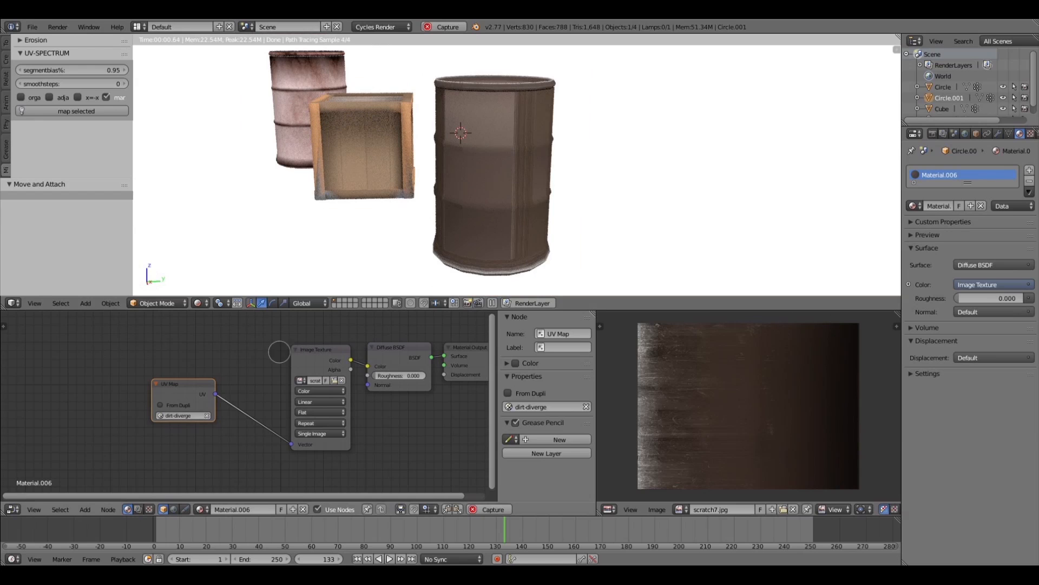
click(177, 415)
click(178, 428)
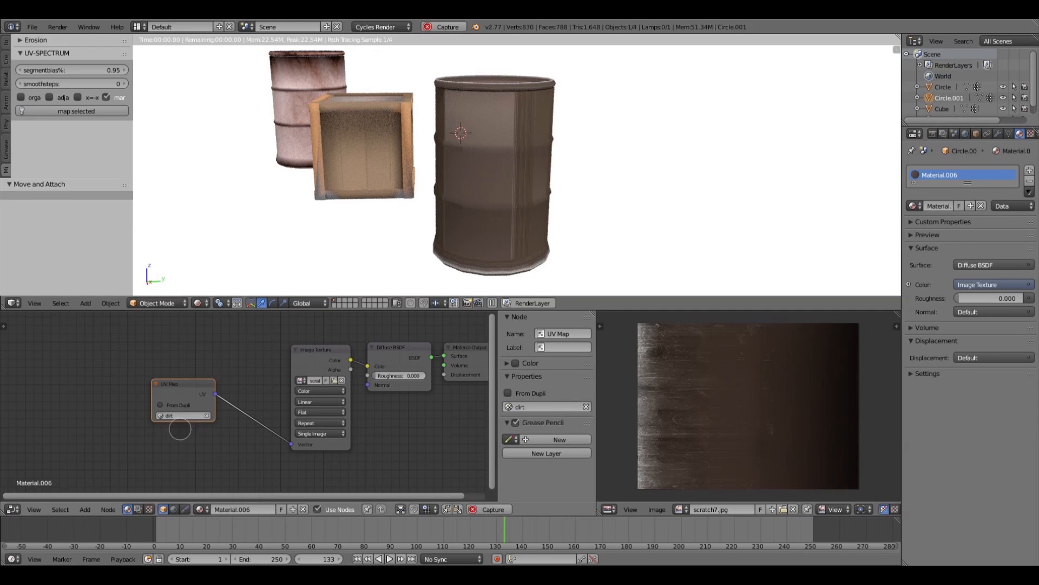
click(186, 416)
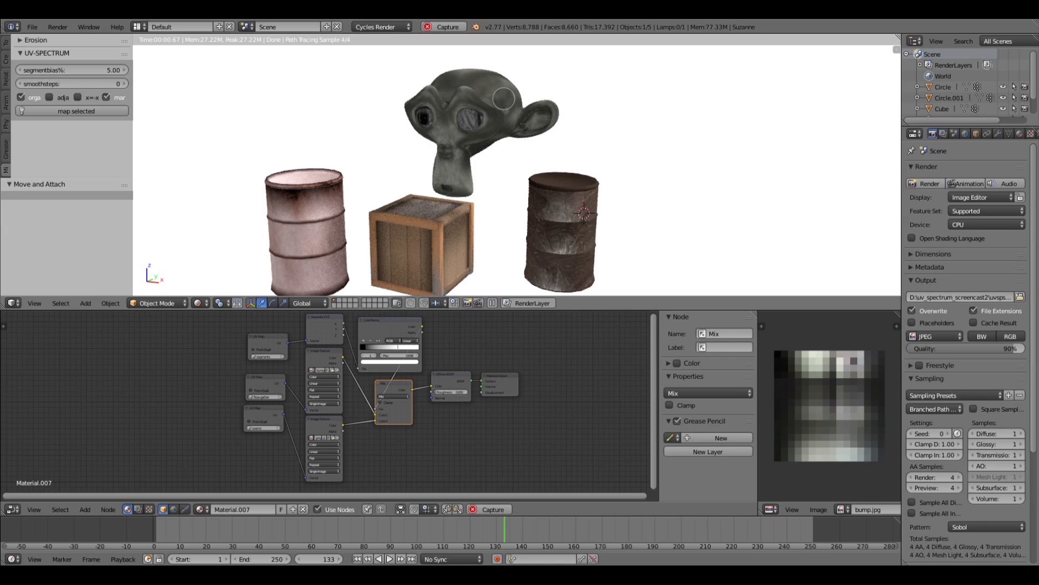
View the scene with the monkey head from slightly higher, then select the crate and examine its material node setup.
middle_drag(529, 115, 495, 138)
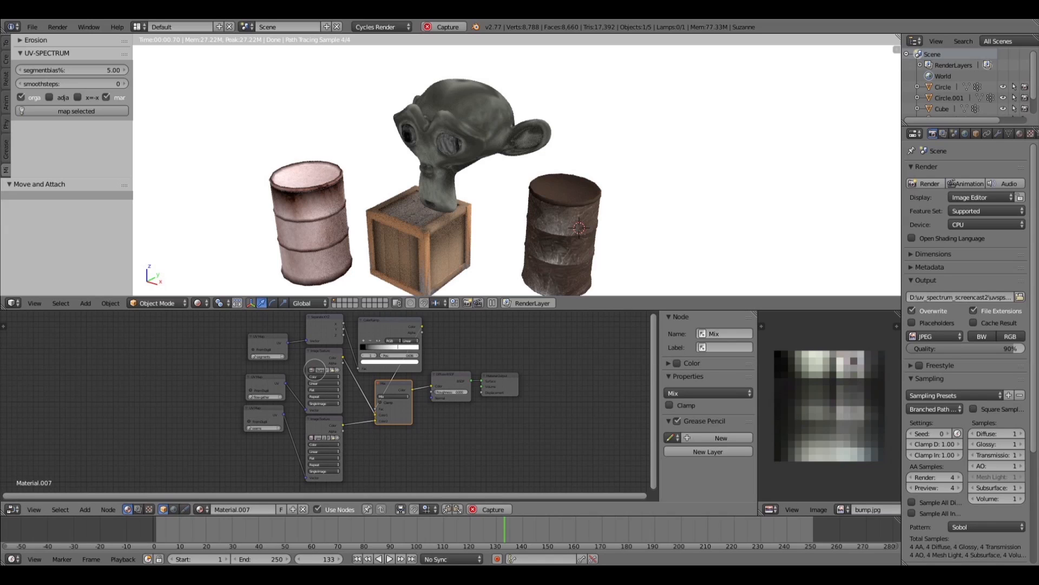
right_click(397, 221)
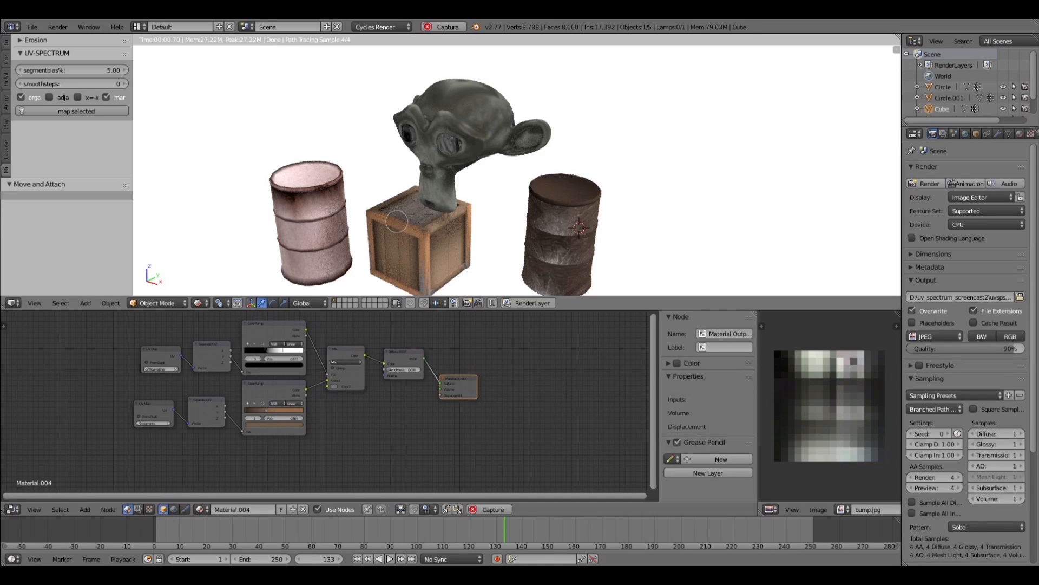
middle_drag(359, 420, 383, 437)
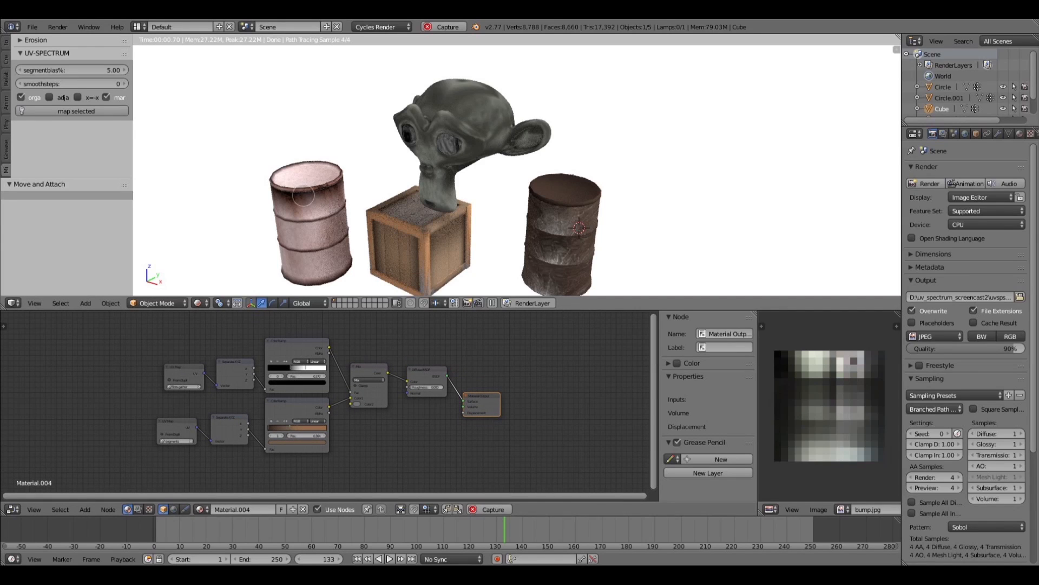
Select the pink barrel and tidy its node tree by spacing the Noise Texture and math nodes and lowering the Diffuse BSDF and Material Output.
right_click(345, 231)
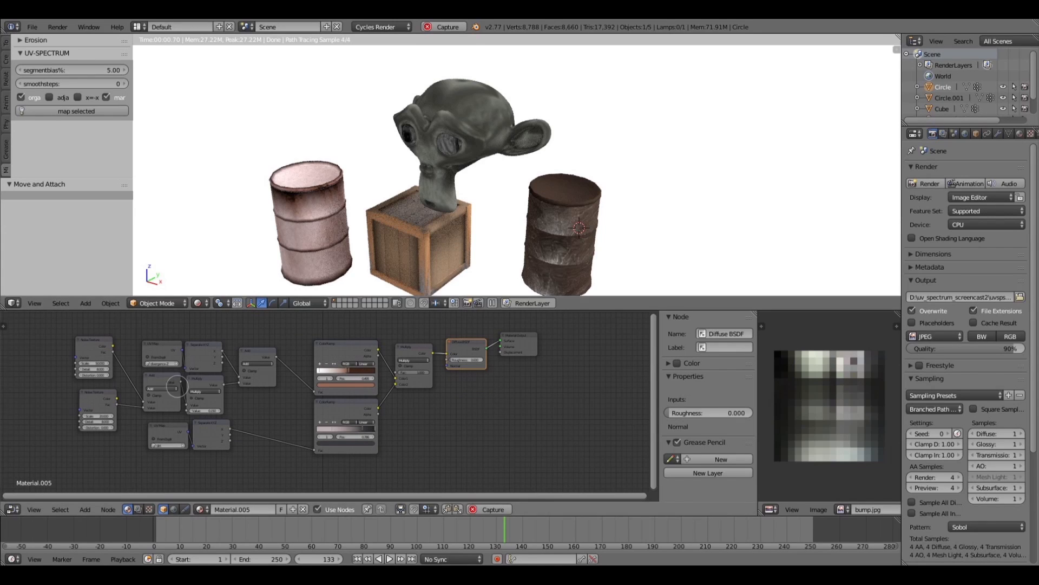
drag(163, 377, 154, 377)
drag(93, 338, 96, 345)
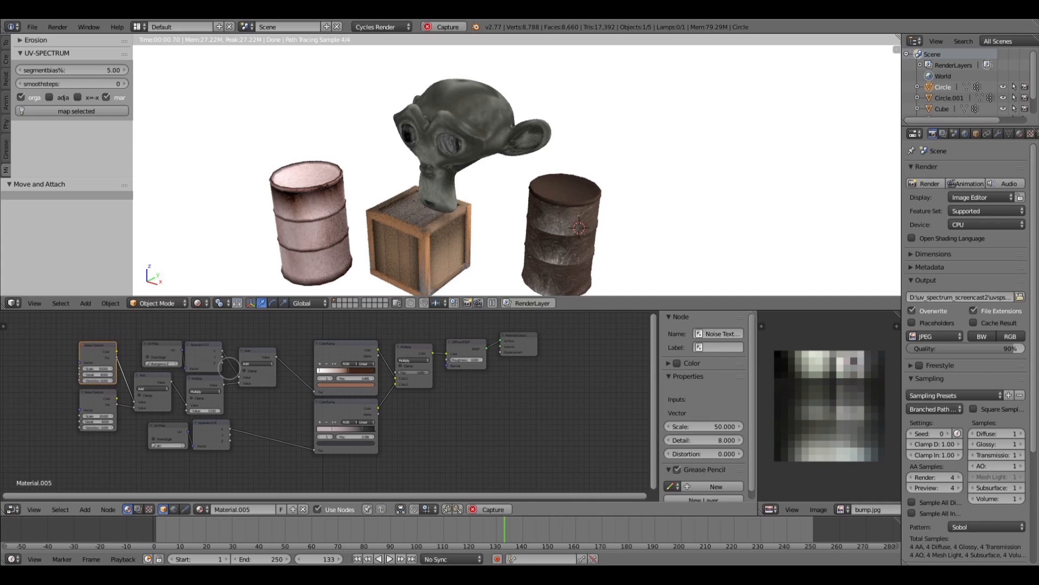
drag(202, 377, 192, 377)
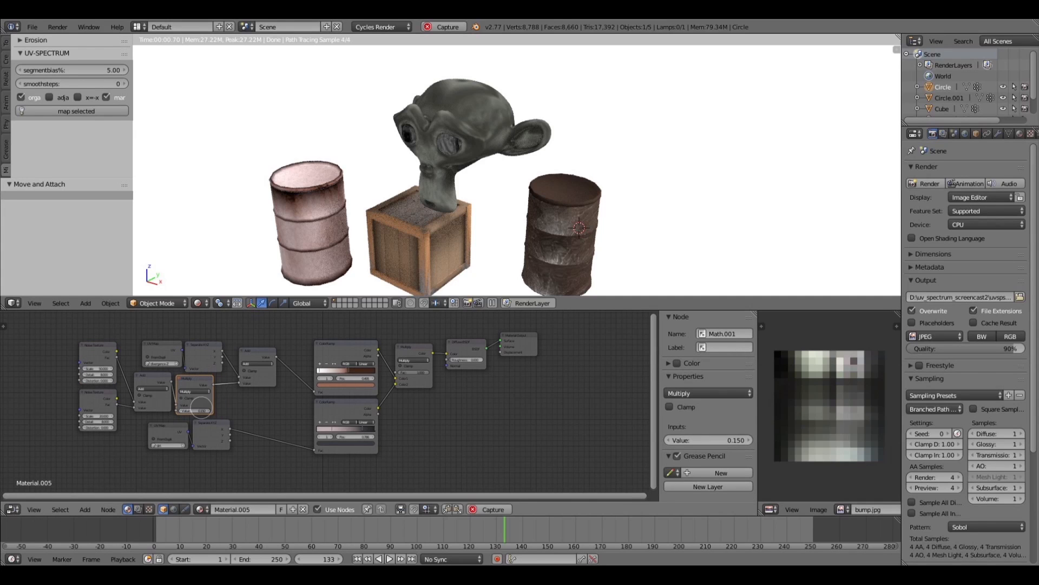
drag(255, 349, 262, 355)
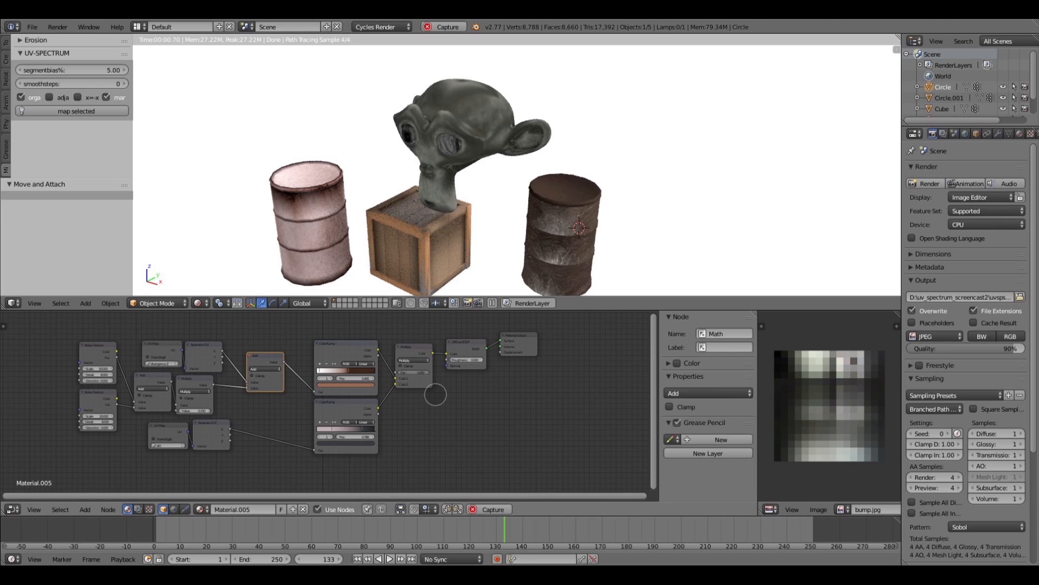
drag(521, 339, 520, 390)
drag(471, 345, 471, 384)
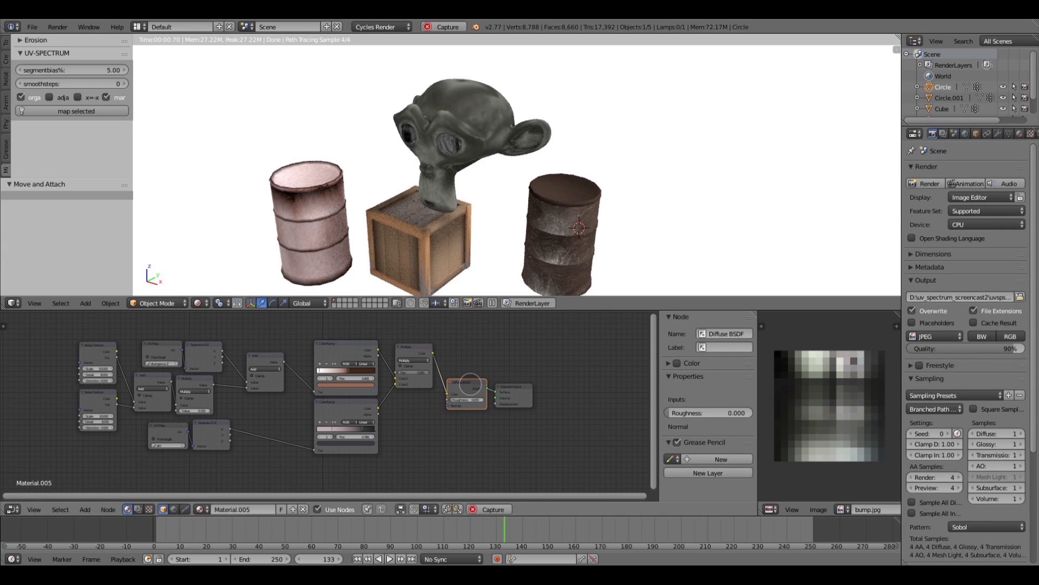